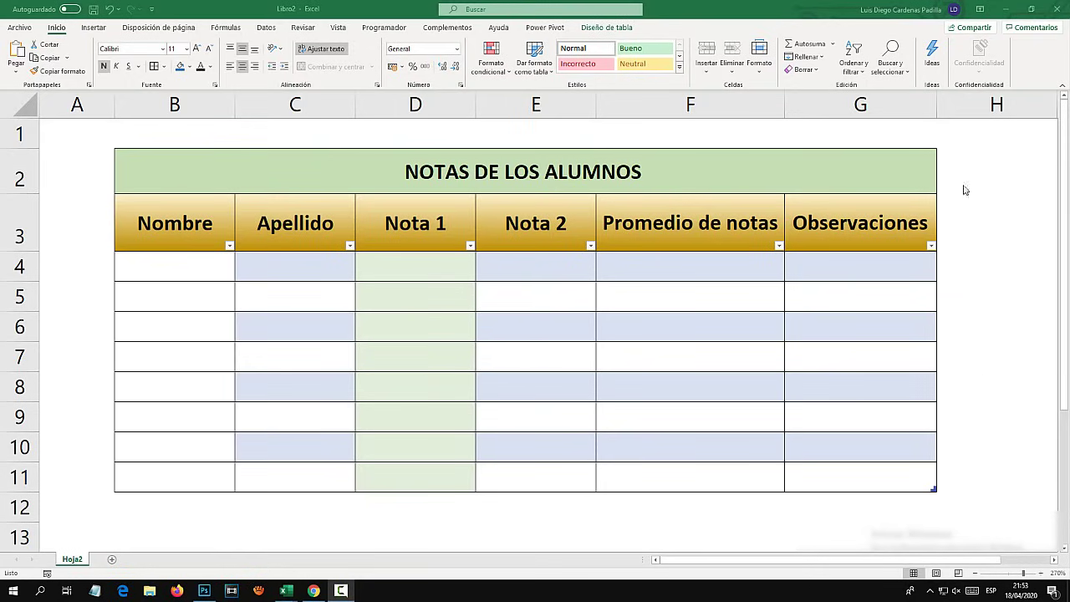
# Step: Review the existing grades table by selecting its Nombre to Nota 2 columns, rows and header cells
pyautogui.click(193, 105)
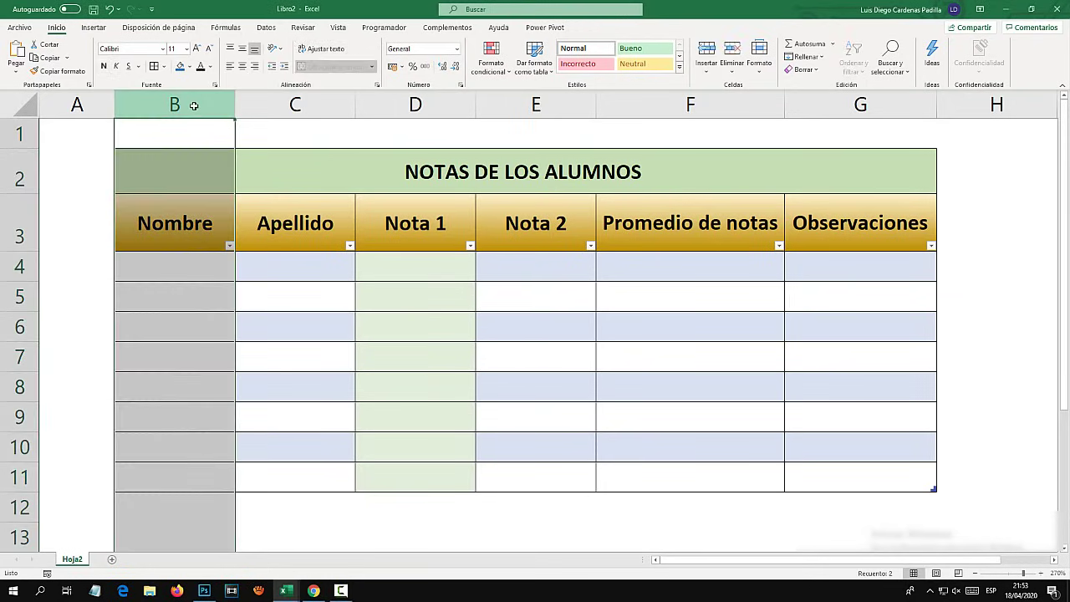
pyautogui.click(294, 104)
pyautogui.click(410, 104)
pyautogui.click(483, 103)
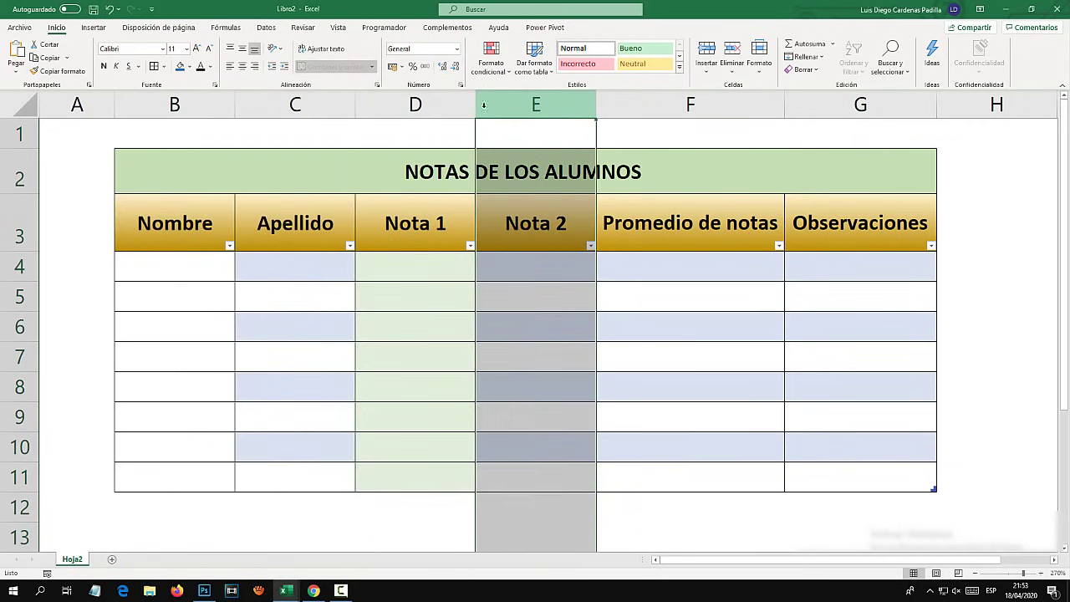
pyautogui.click(6, 266)
pyautogui.click(10, 326)
pyautogui.click(12, 387)
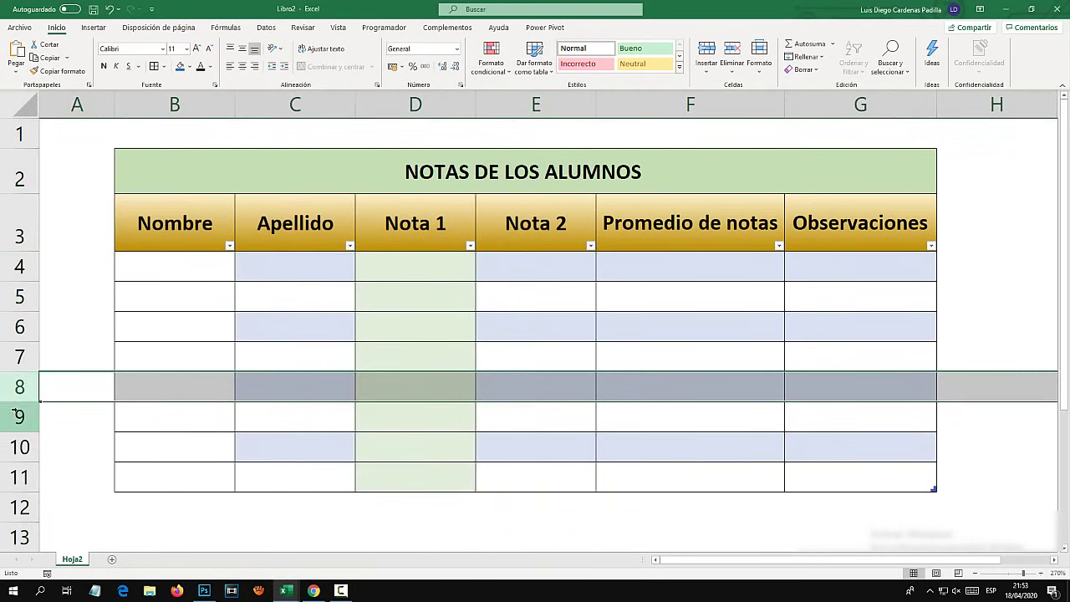
pyautogui.click(12, 416)
pyautogui.click(478, 407)
pyautogui.click(700, 221)
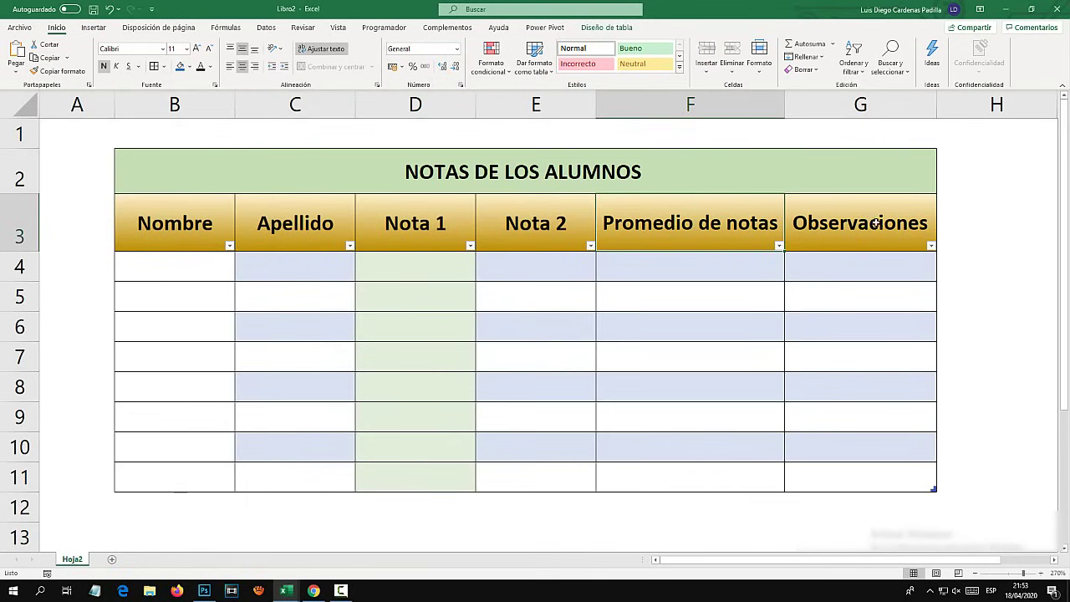
pyautogui.click(875, 223)
pyautogui.click(705, 227)
pyautogui.click(565, 227)
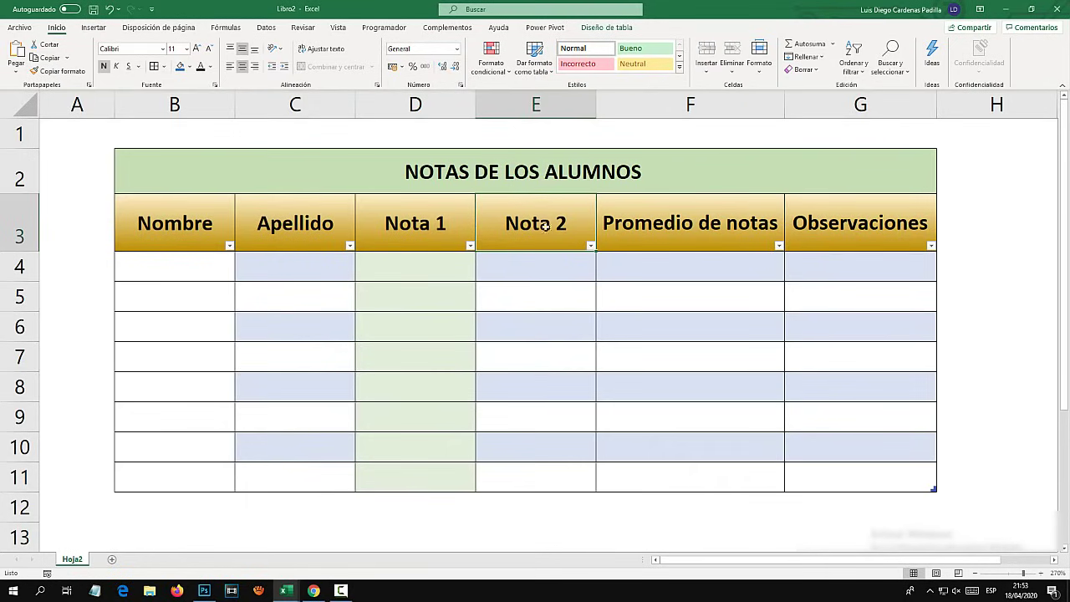
# Step: Add a new blank sheet and zoom the view in to about 270%
pyautogui.click(112, 559)
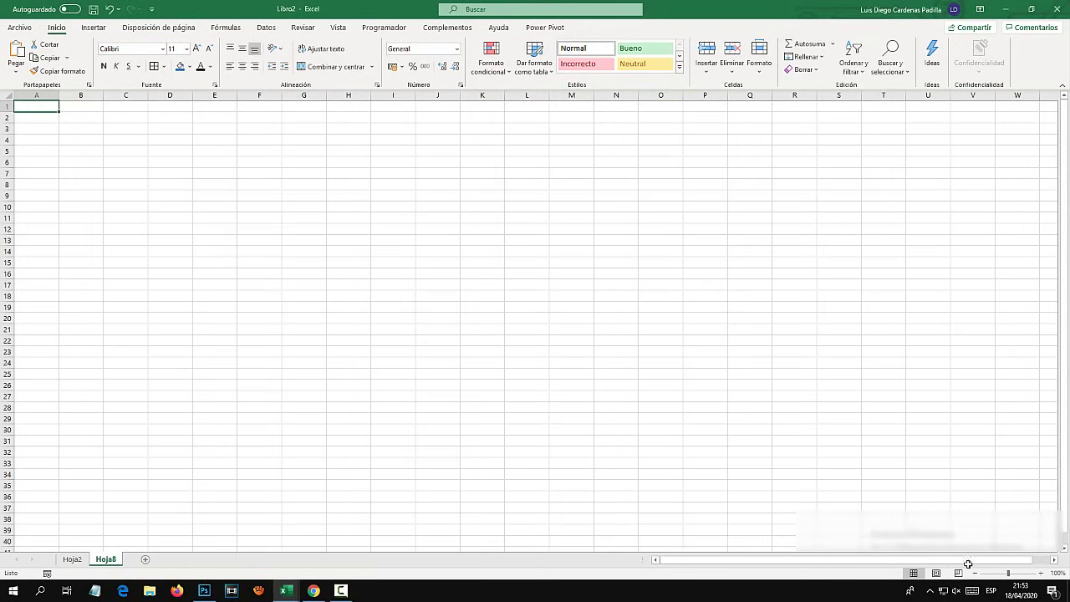
pyautogui.click(1040, 574)
pyautogui.click(1041, 574)
pyautogui.click(1040, 574)
pyautogui.click(1041, 573)
pyautogui.click(1040, 573)
pyautogui.click(1041, 574)
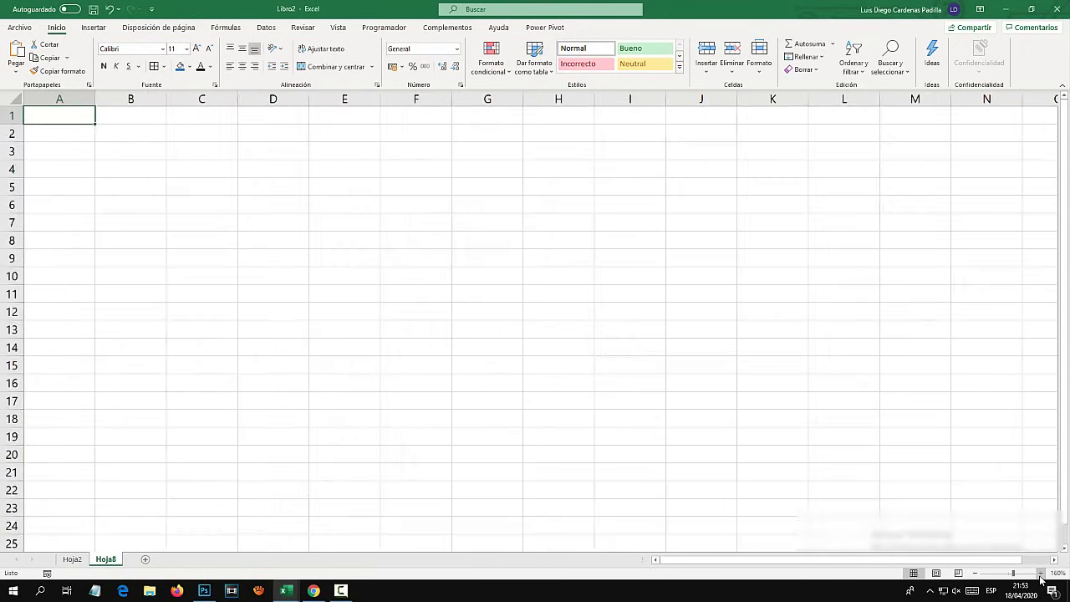
pyautogui.click(1041, 573)
pyautogui.click(1041, 573)
pyautogui.click(1041, 573)
pyautogui.click(1041, 573)
pyautogui.click(1041, 574)
pyautogui.click(1041, 574)
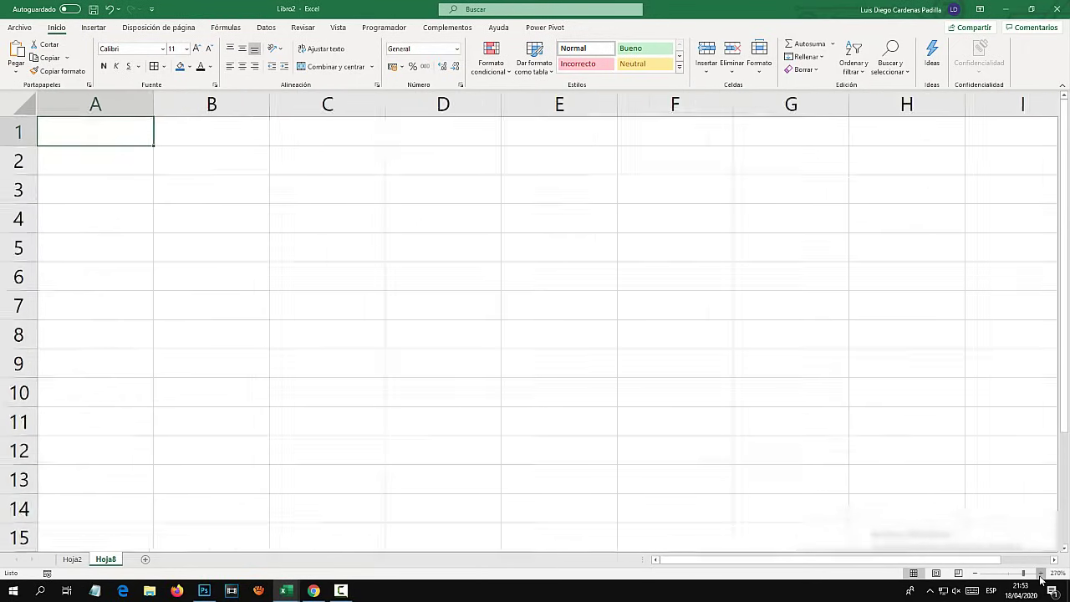
pyautogui.click(1041, 574)
pyautogui.click(1041, 574)
# Step: Enter Nombre, Apellido, Nota 1, Nota 2, Promedio de notas and Observaciones in B3:G3
pyautogui.click(234, 201)
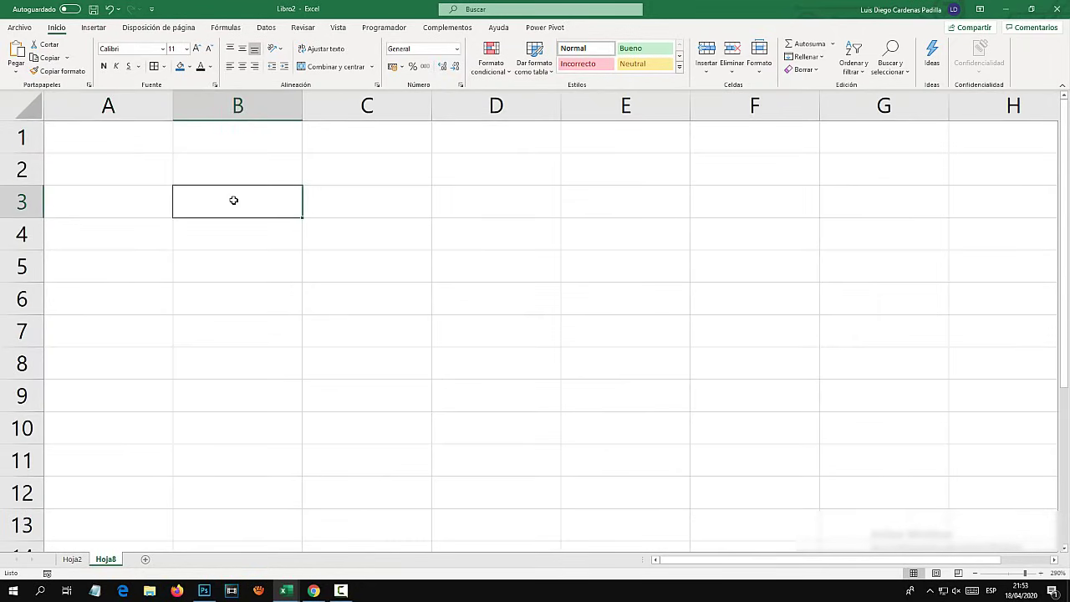
pyautogui.write('Nombre')
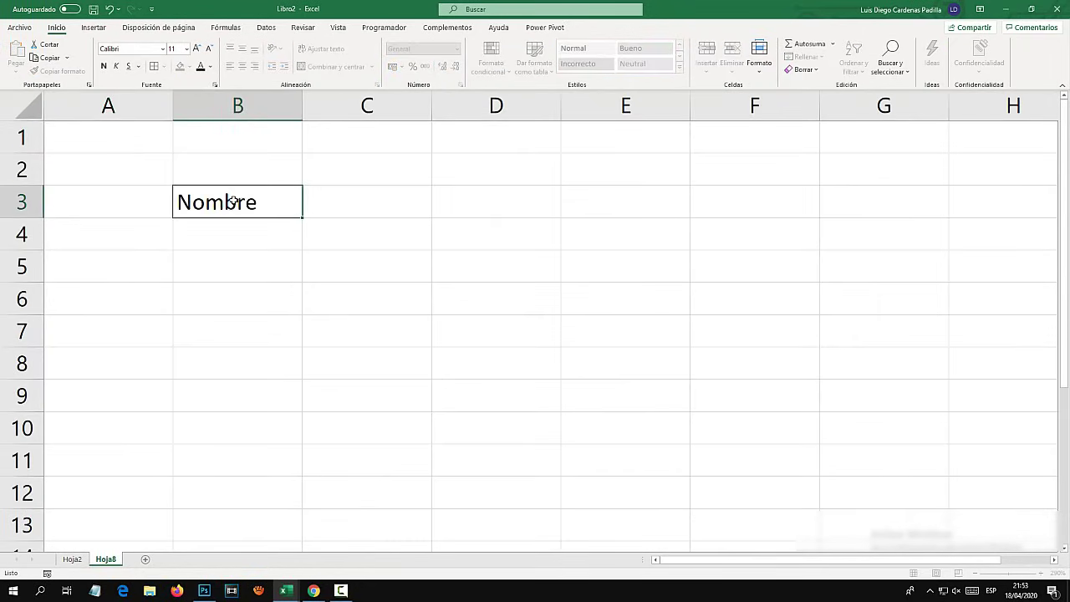
pyautogui.press('Tab')
pyautogui.write('Apellido')
pyautogui.press('Tab')
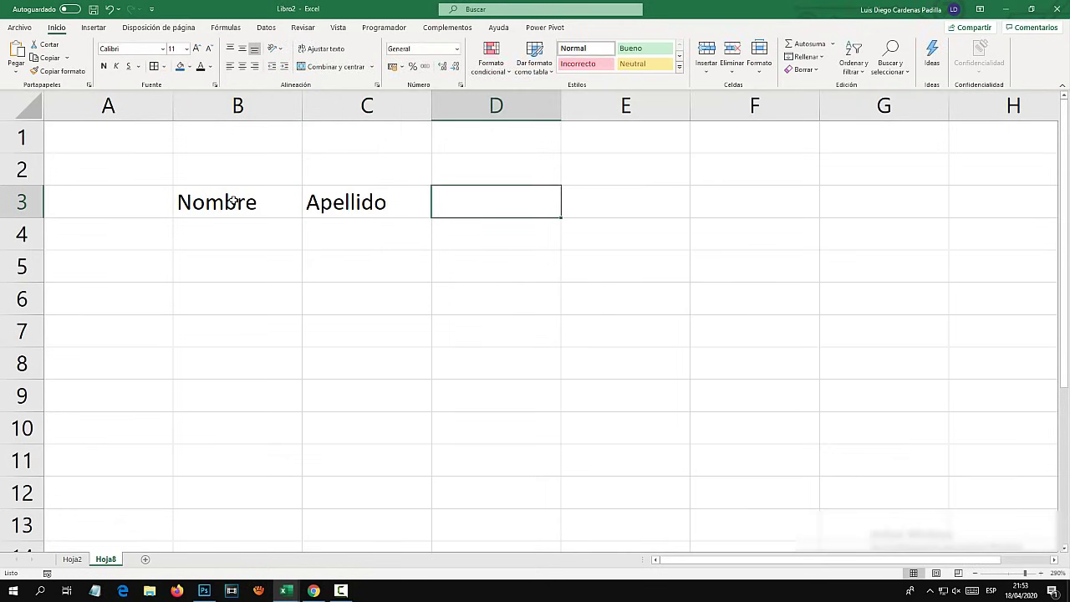
pyautogui.write('Nota 1')
pyautogui.press('Tab')
pyautogui.write('No')
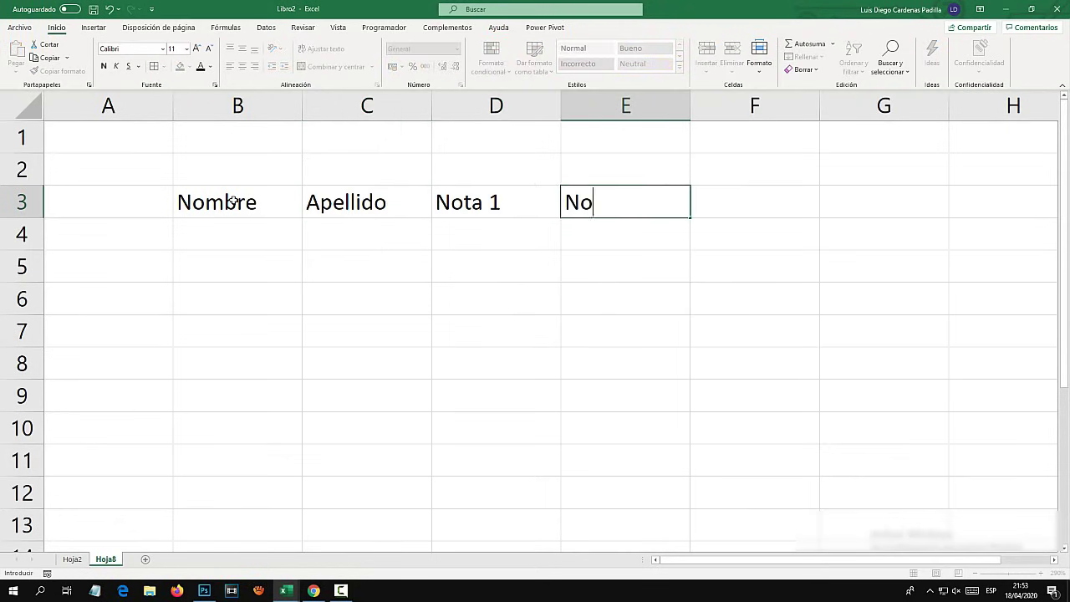
pyautogui.write('ta 2')
pyautogui.press('Tab')
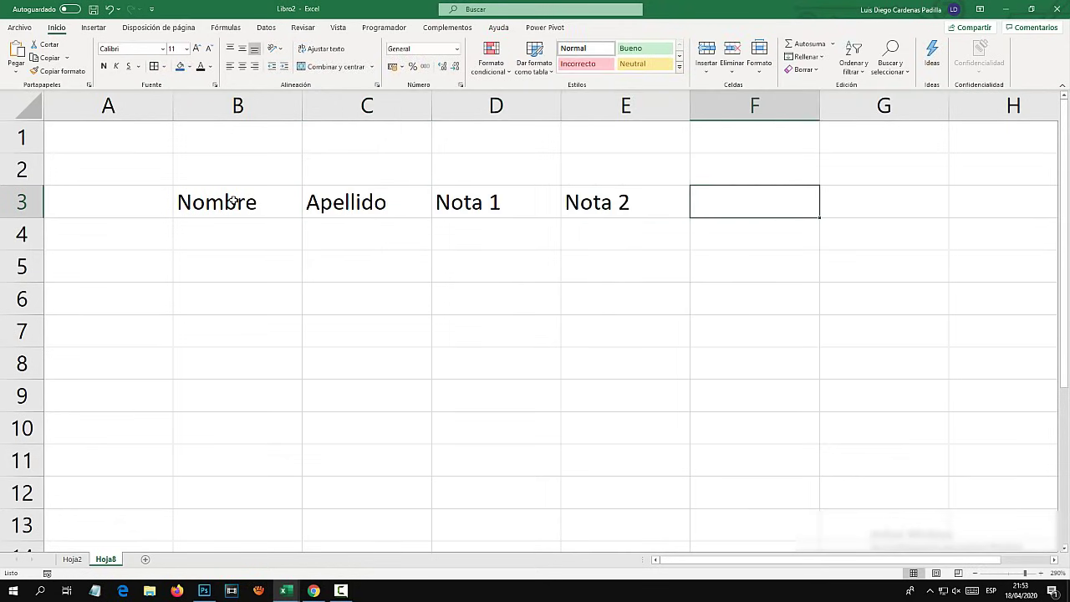
pyautogui.write('Promedio de')
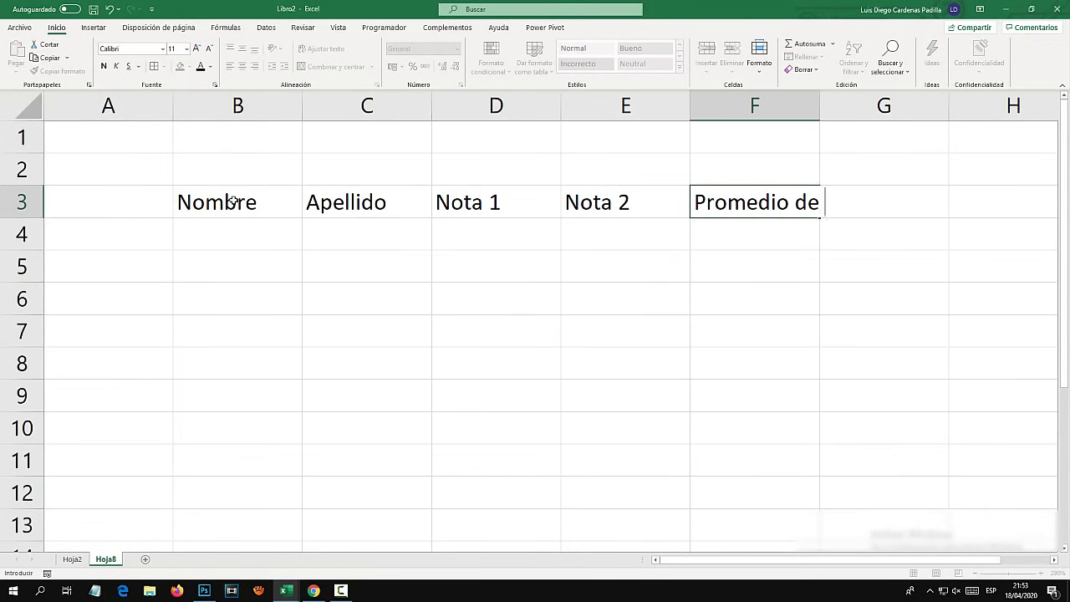
pyautogui.write(' notas')
pyautogui.press('Tab')
pyautogui.write('Observ')
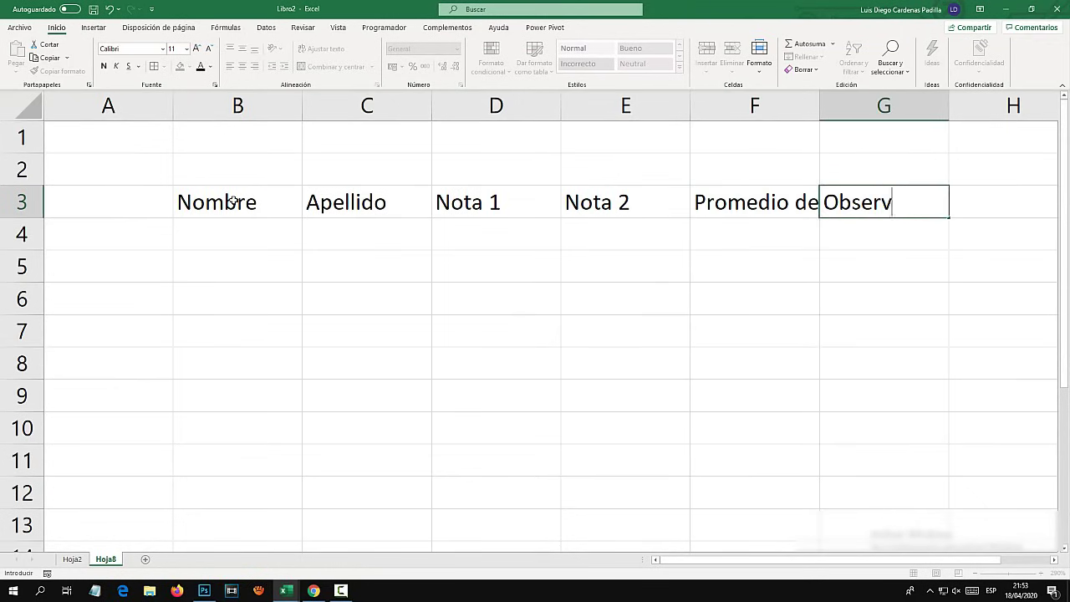
pyautogui.write('aciones')
pyautogui.press('Return')
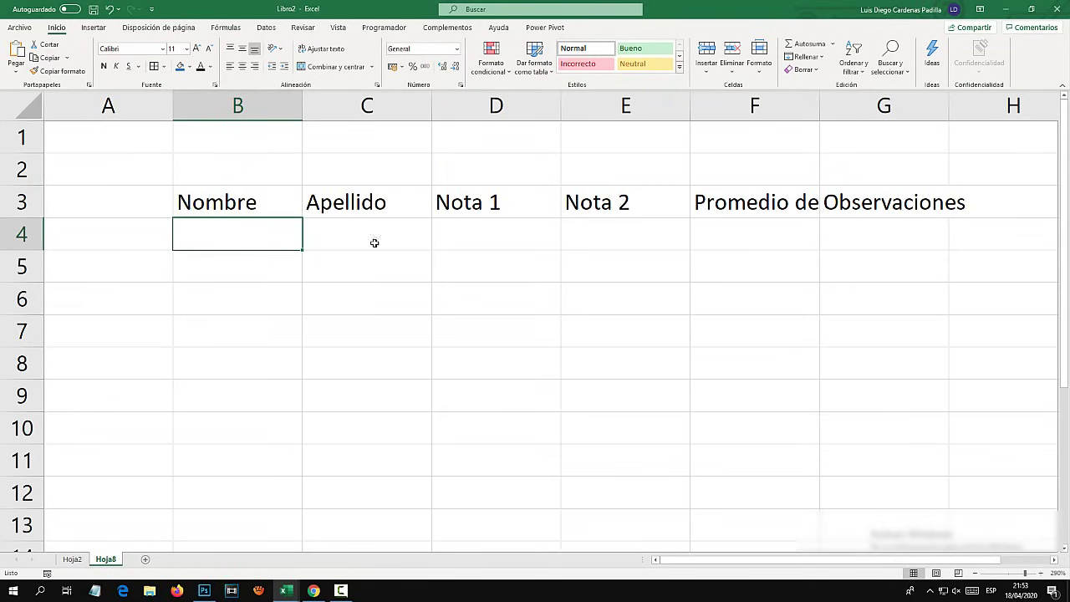
# Step: Wrap the Promedio de notas header in F3 onto two lines with Ajustar texto
pyautogui.click(778, 194)
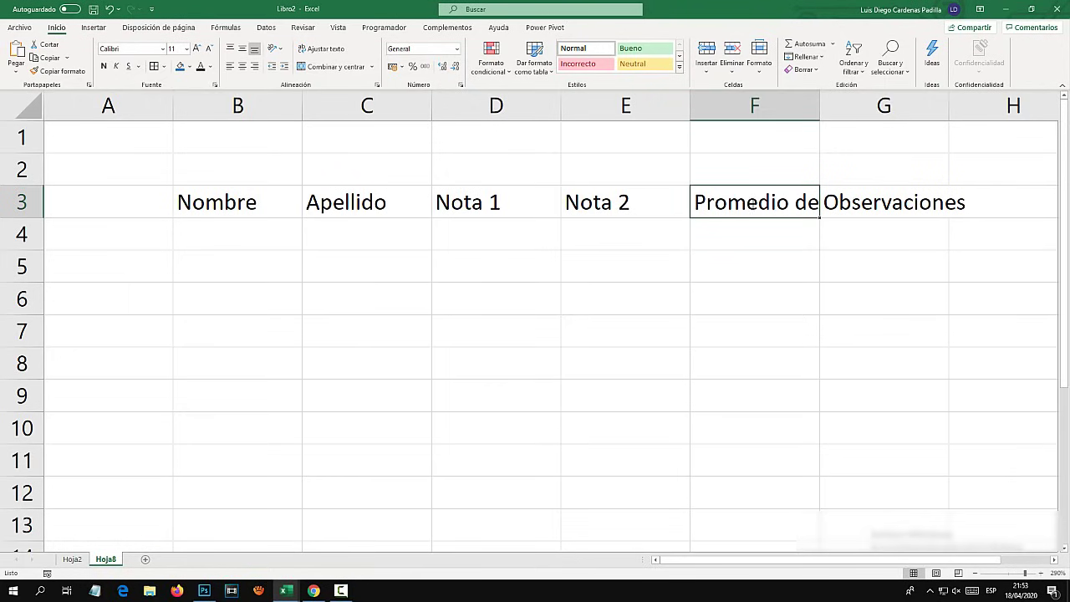
pyautogui.doubleClick(747, 201)
pyautogui.click(880, 201)
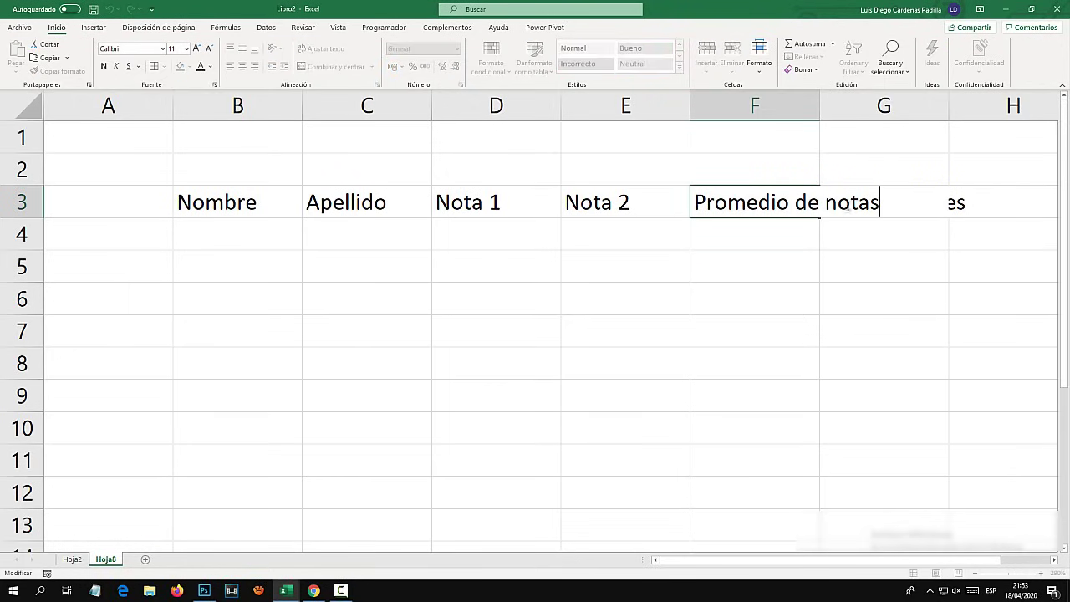
pyautogui.moveTo(826, 201); pyautogui.dragTo(880, 202)
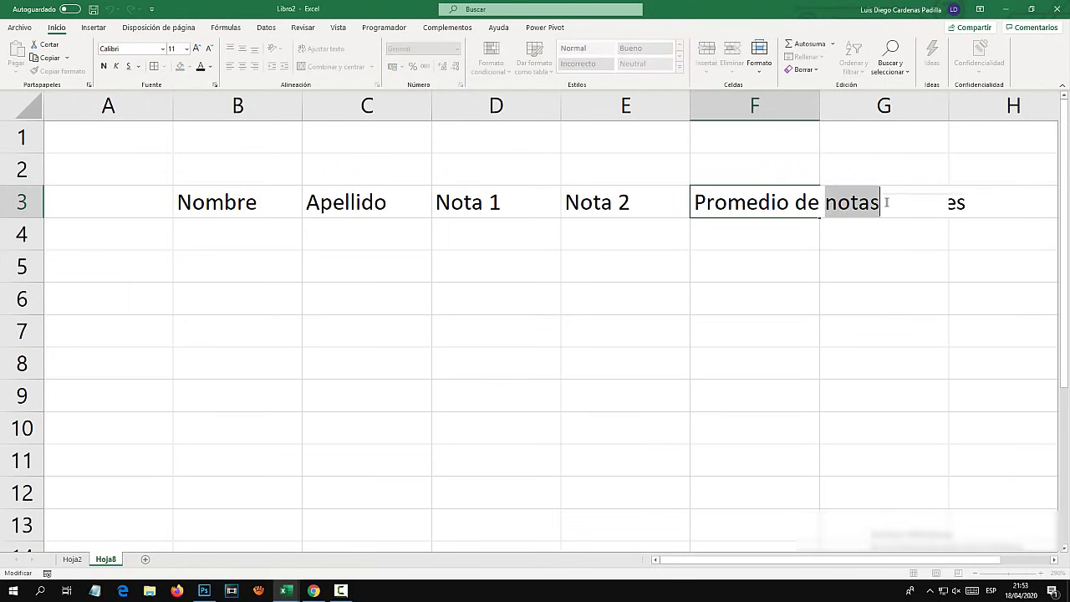
pyautogui.click(786, 240)
pyautogui.click(803, 202)
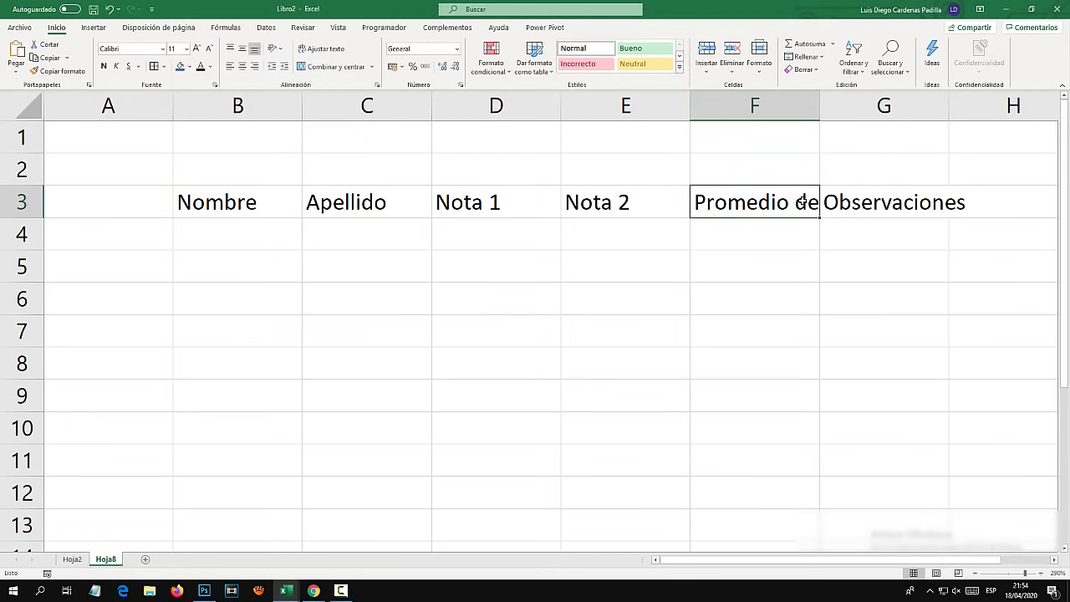
pyautogui.click(781, 268)
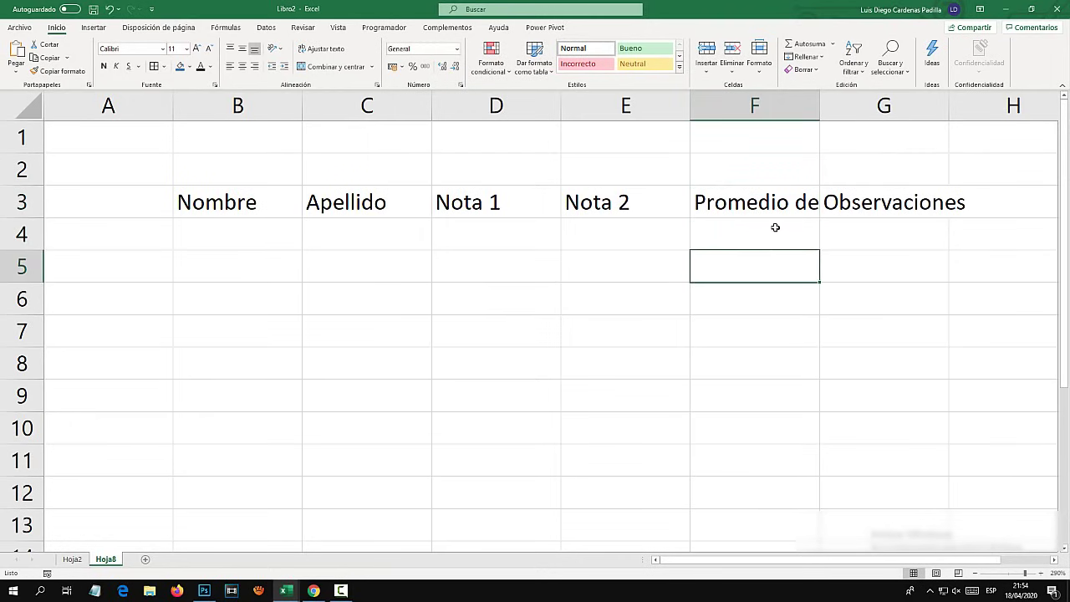
pyautogui.click(766, 204)
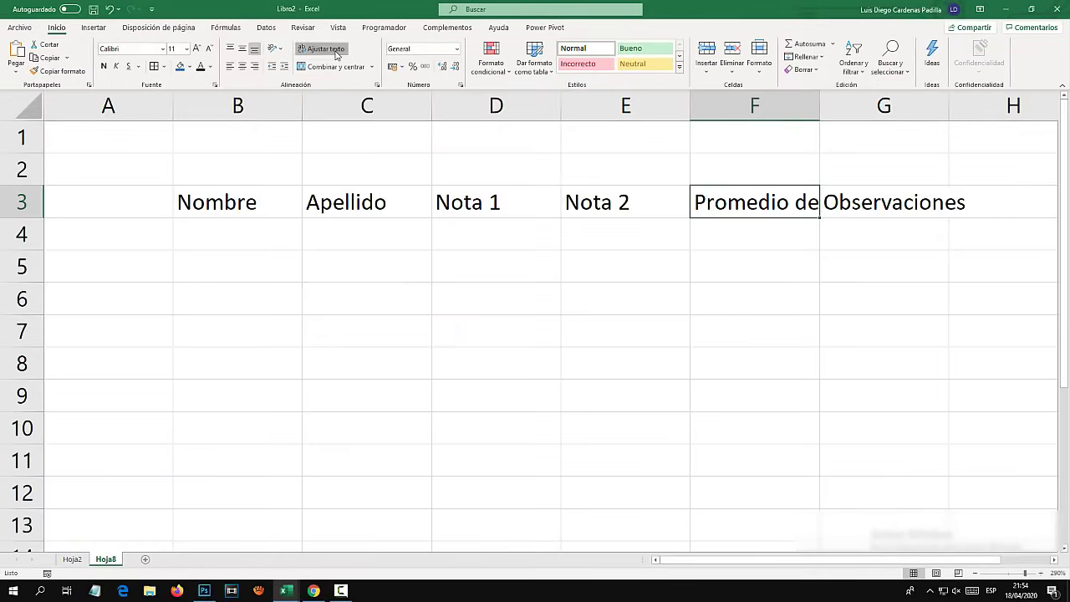
pyautogui.click(335, 51)
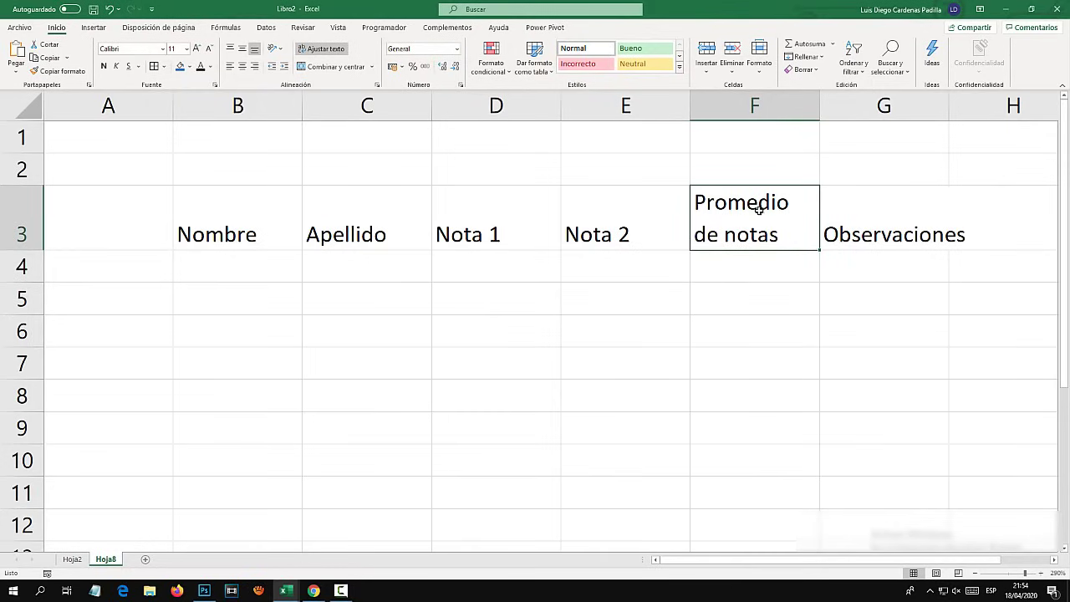
# Step: Wrap the Observaciones header in G3 and widen column G until it fits
pyautogui.click(869, 214)
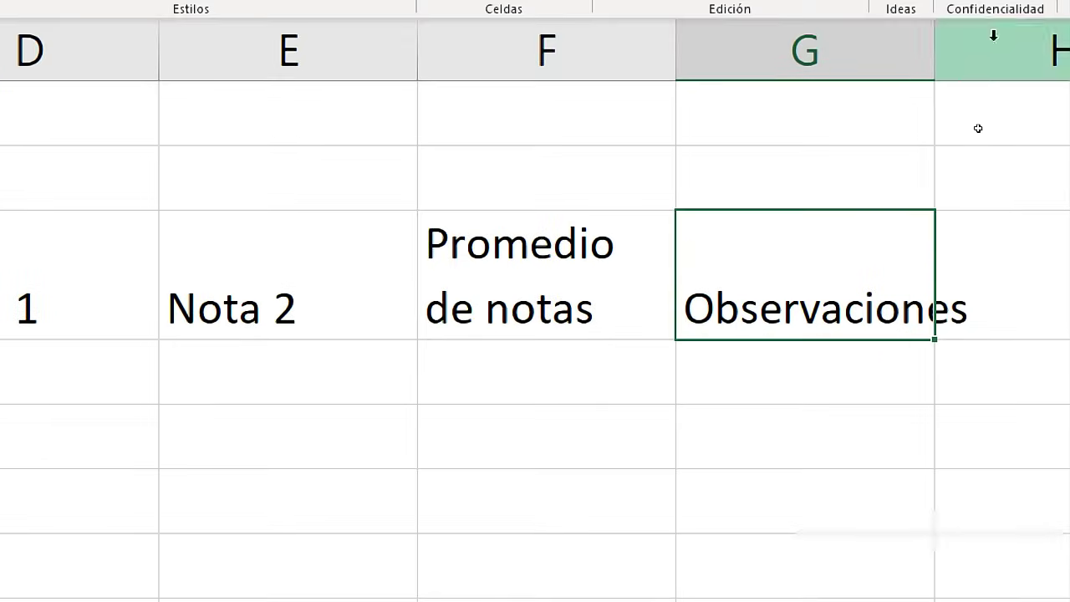
pyautogui.click(889, 381)
pyautogui.click(763, 285)
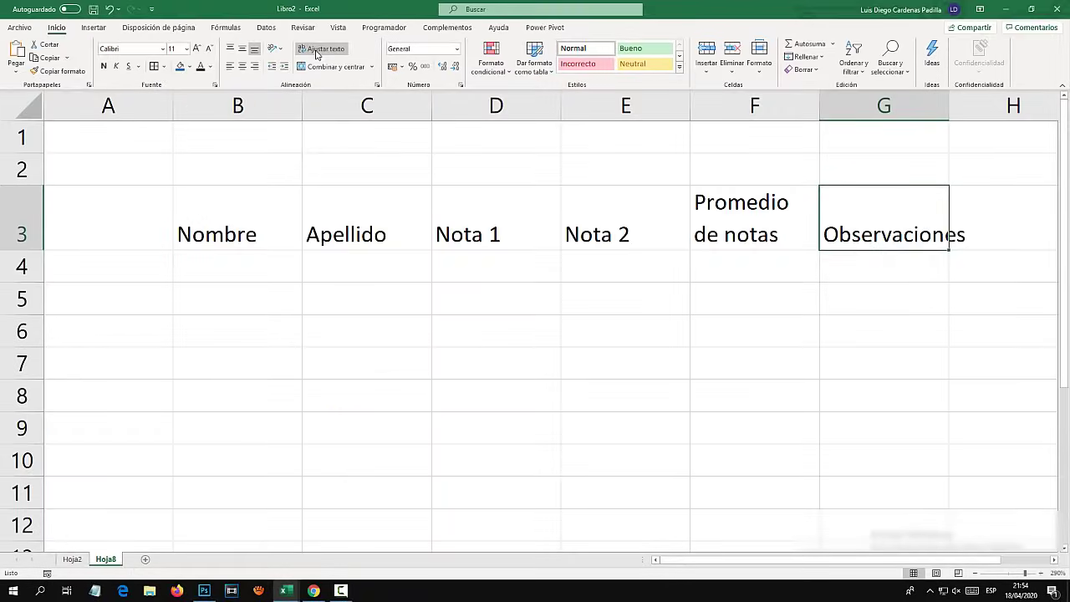
pyautogui.click(317, 52)
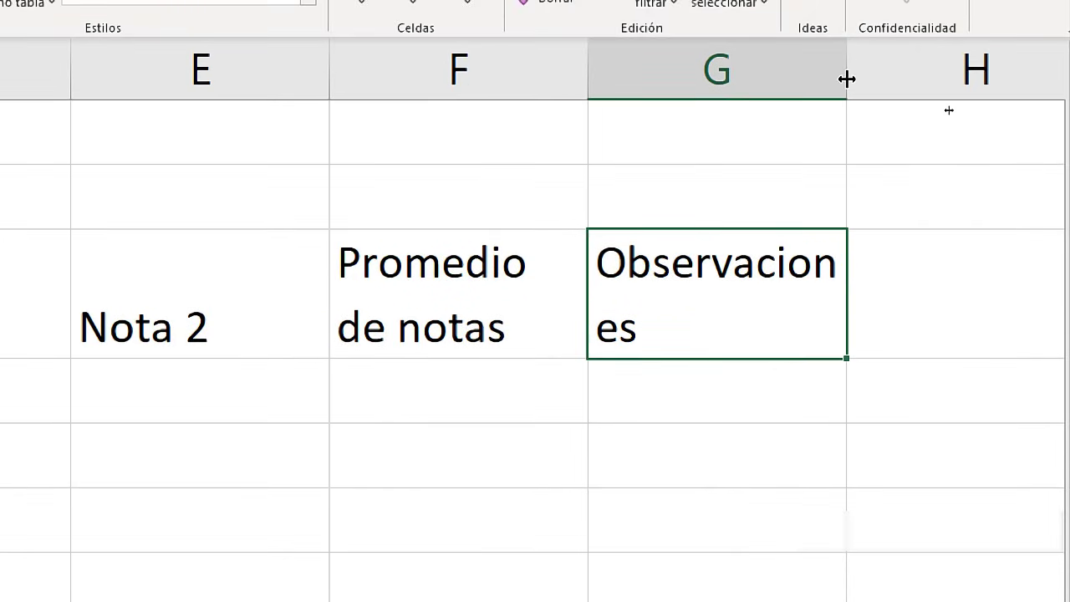
pyautogui.moveTo(846, 78); pyautogui.dragTo(834, 78)
pyautogui.click(790, 132)
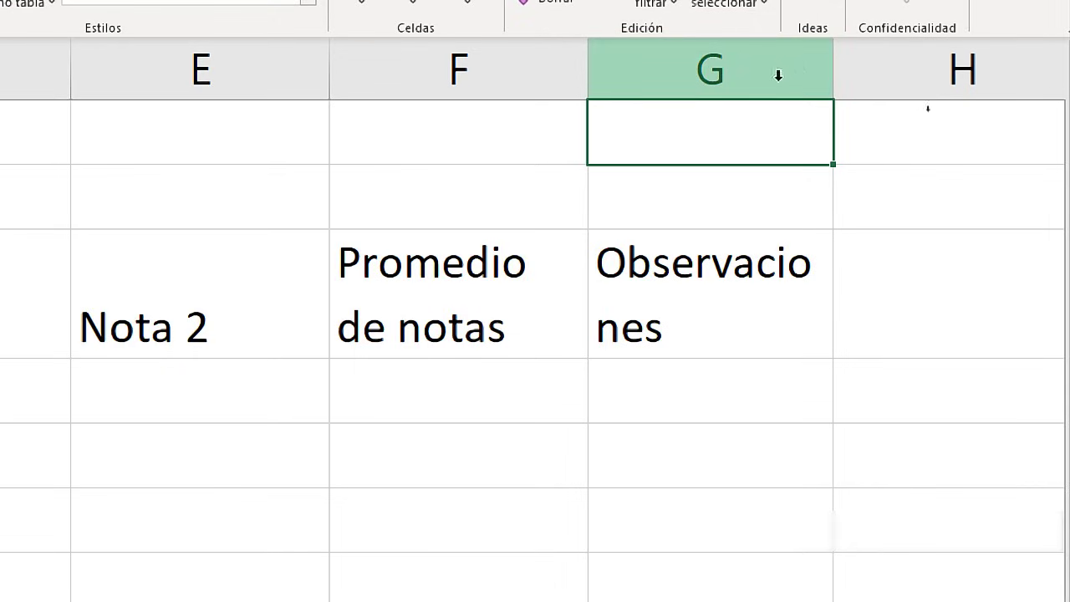
pyautogui.moveTo(862, 77); pyautogui.dragTo(937, 78)
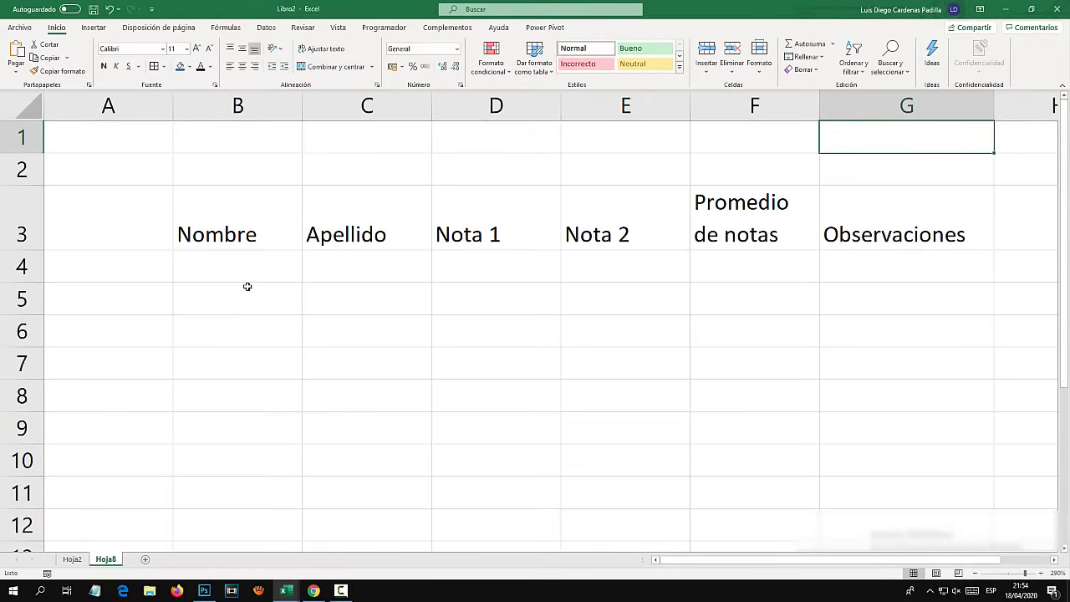
# Step: Centre the B3:G3 headers horizontally and vertically and make them bold
pyautogui.click(356, 292)
pyautogui.moveTo(207, 232); pyautogui.dragTo(862, 214)
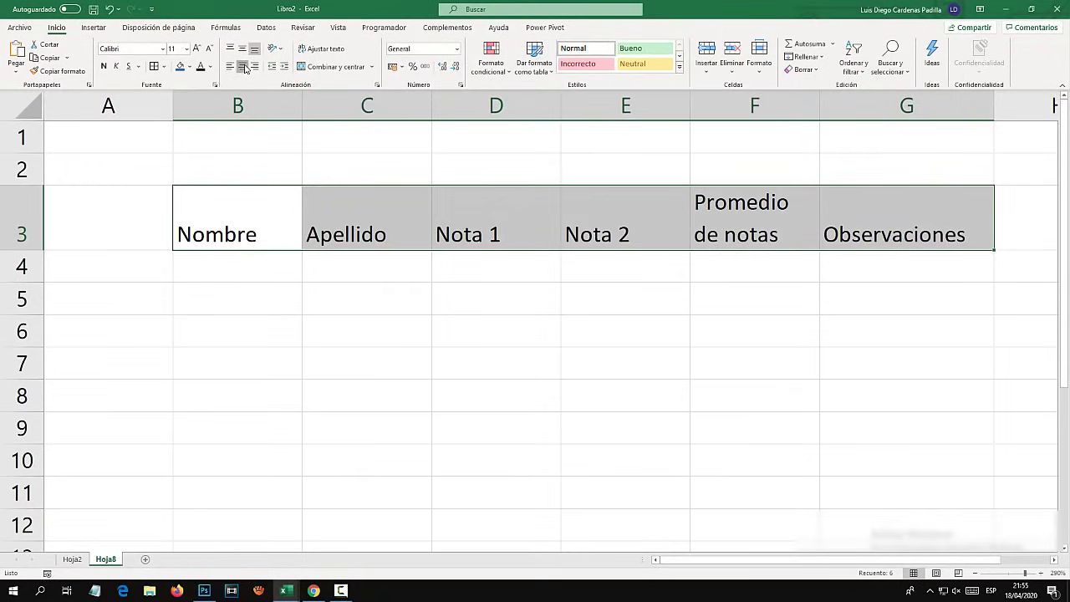
pyautogui.click(242, 66)
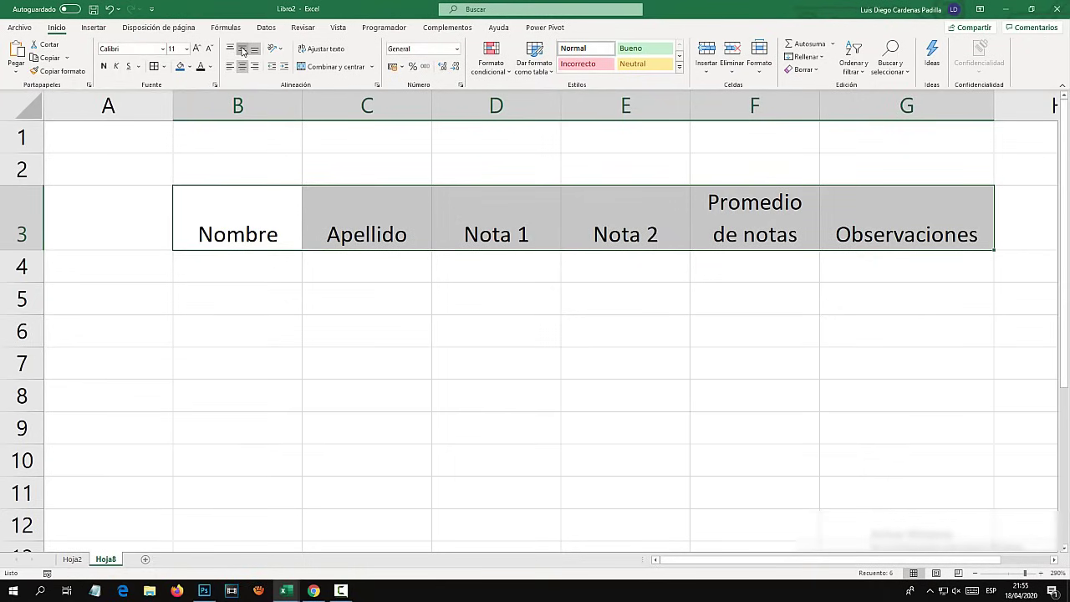
pyautogui.click(242, 49)
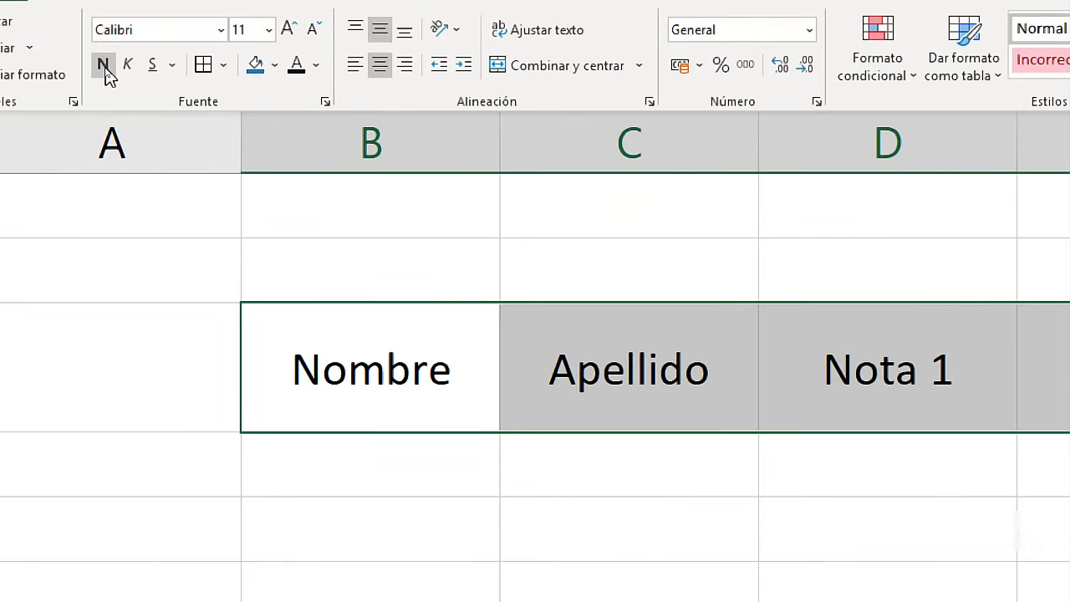
pyautogui.click(105, 74)
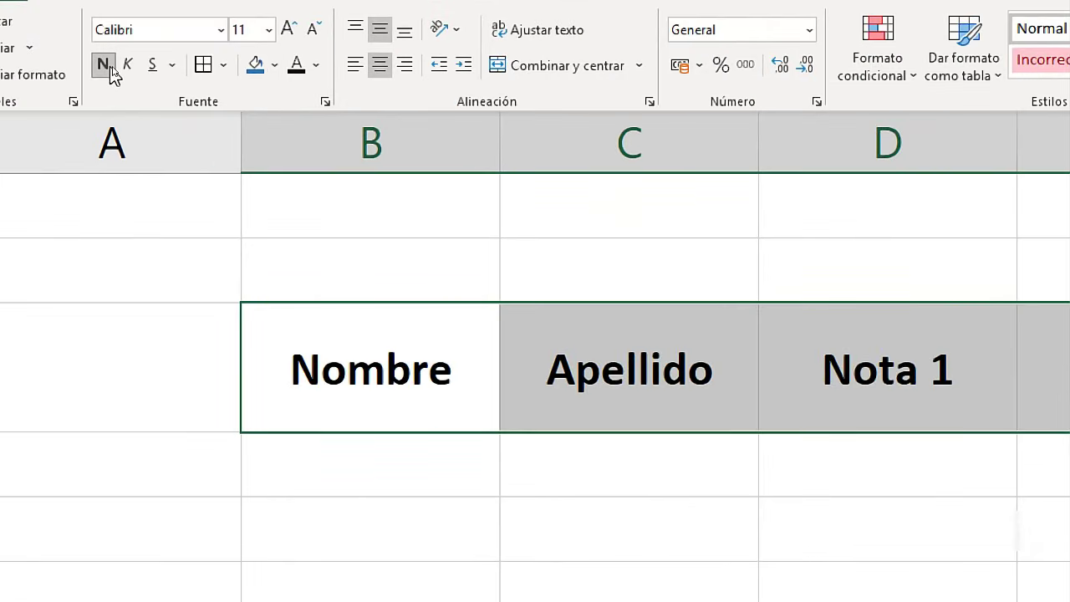
# Step: Give every header cell a border and fill B3:G3 light gold
pyautogui.click(231, 70)
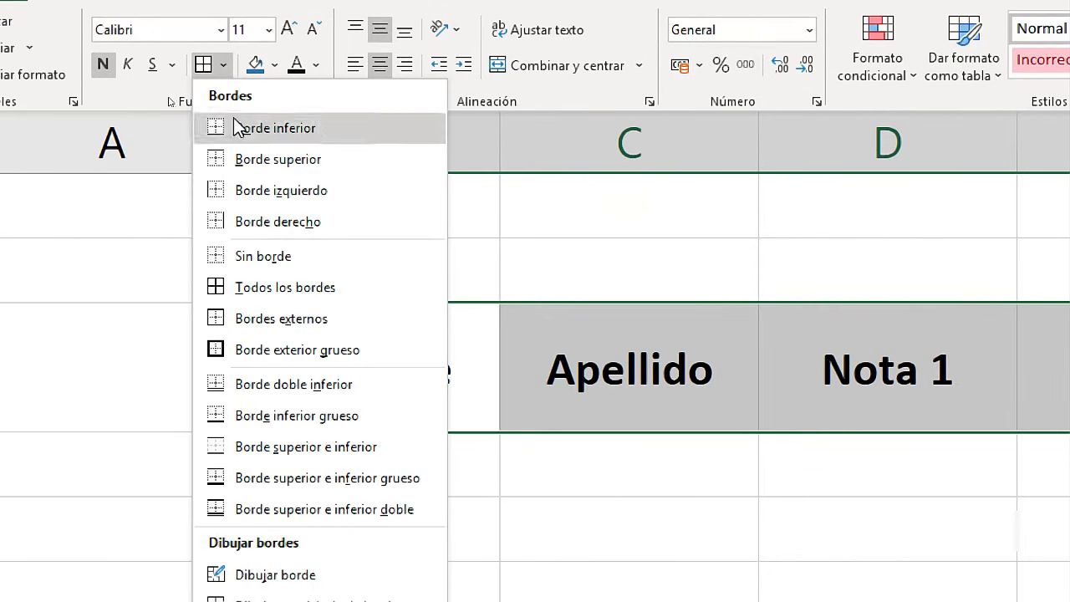
pyautogui.click(314, 288)
pyautogui.click(348, 304)
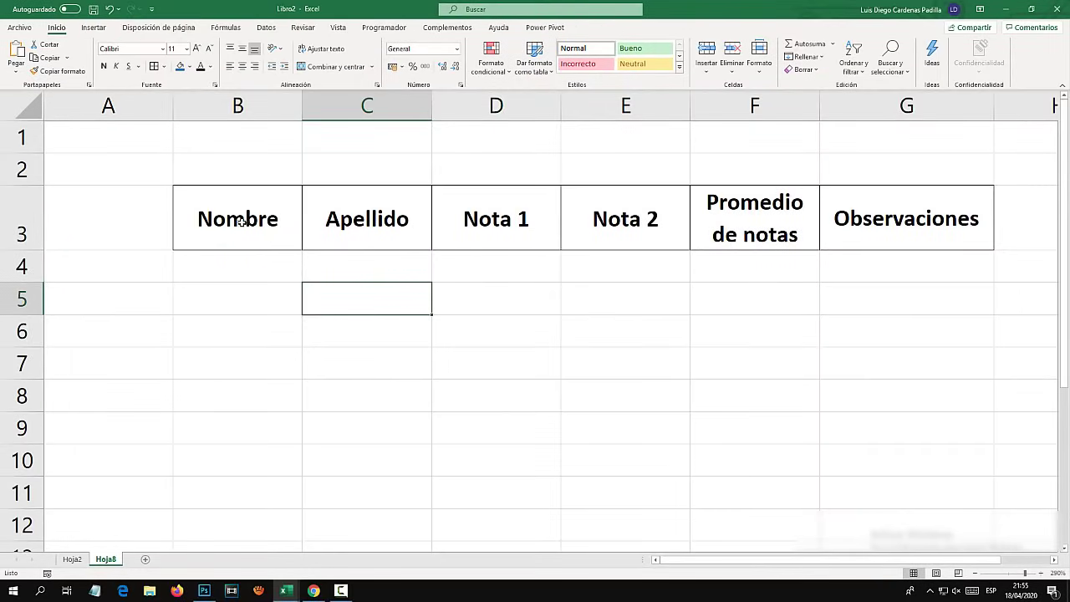
pyautogui.moveTo(244, 223); pyautogui.dragTo(907, 219)
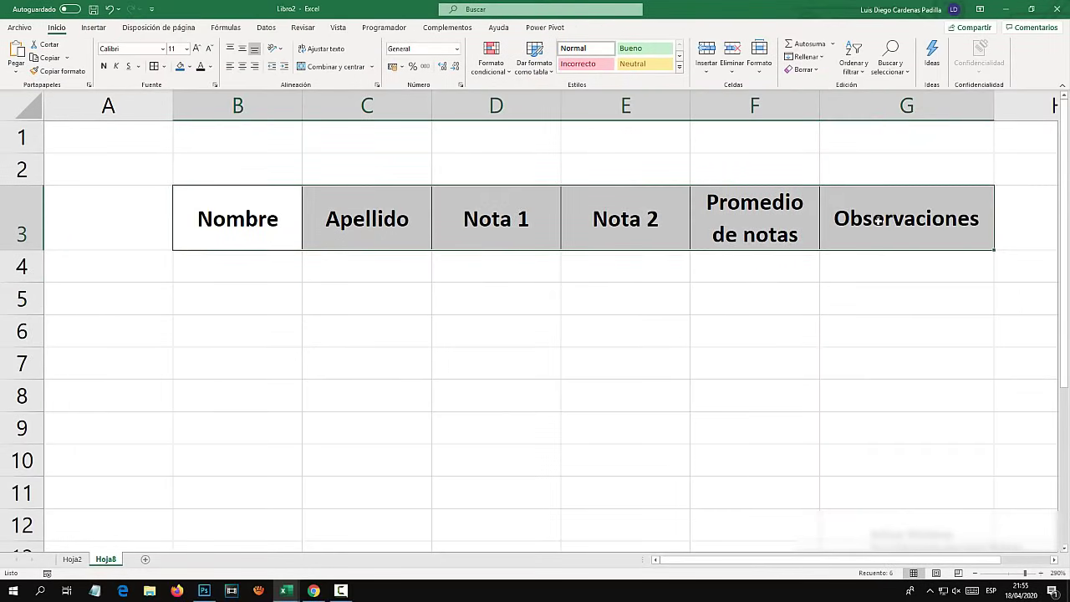
pyautogui.click(190, 66)
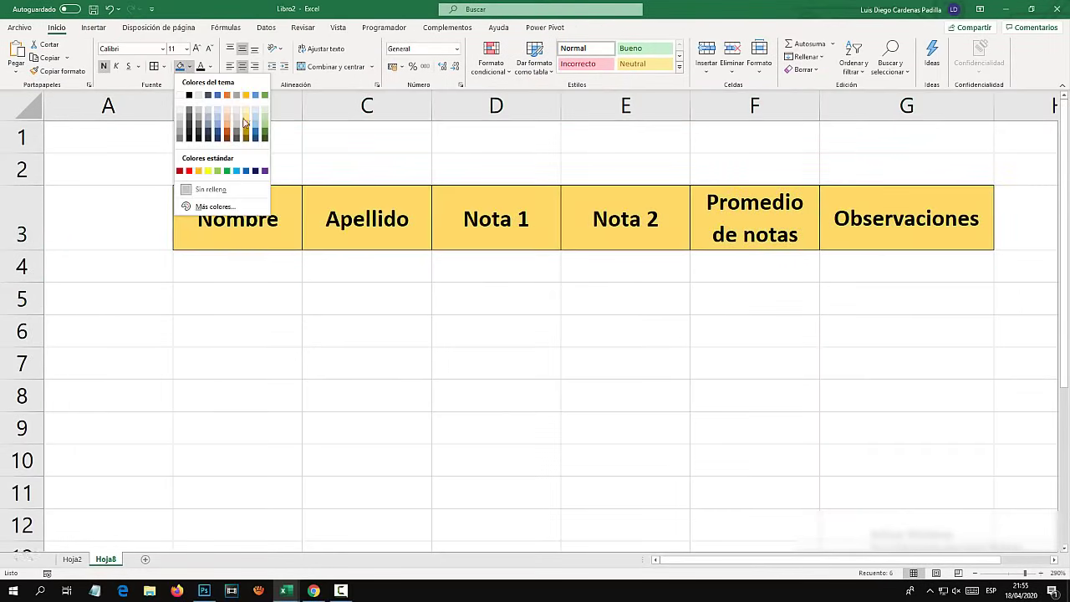
pyautogui.click(245, 123)
pyautogui.click(238, 299)
pyautogui.click(254, 169)
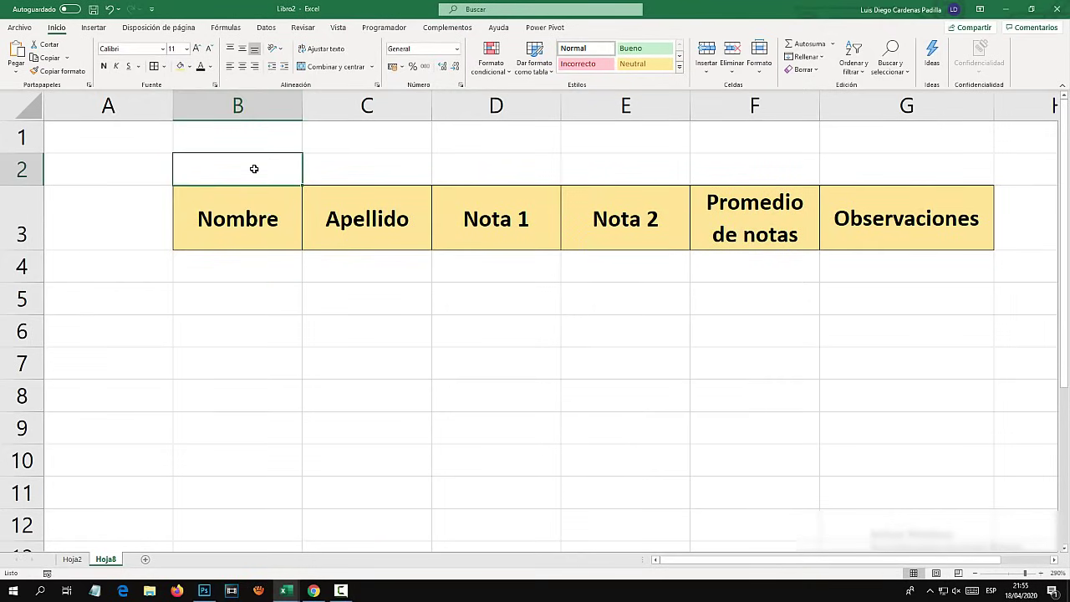
# Step: Type NOTAS DE LOS ALUMNOS into B2 and select row 2 across to column G
pyautogui.write('BNO')
pyautogui.press('BackSpace')
pyautogui.press('BackSpace')
pyautogui.press('BackSpace')
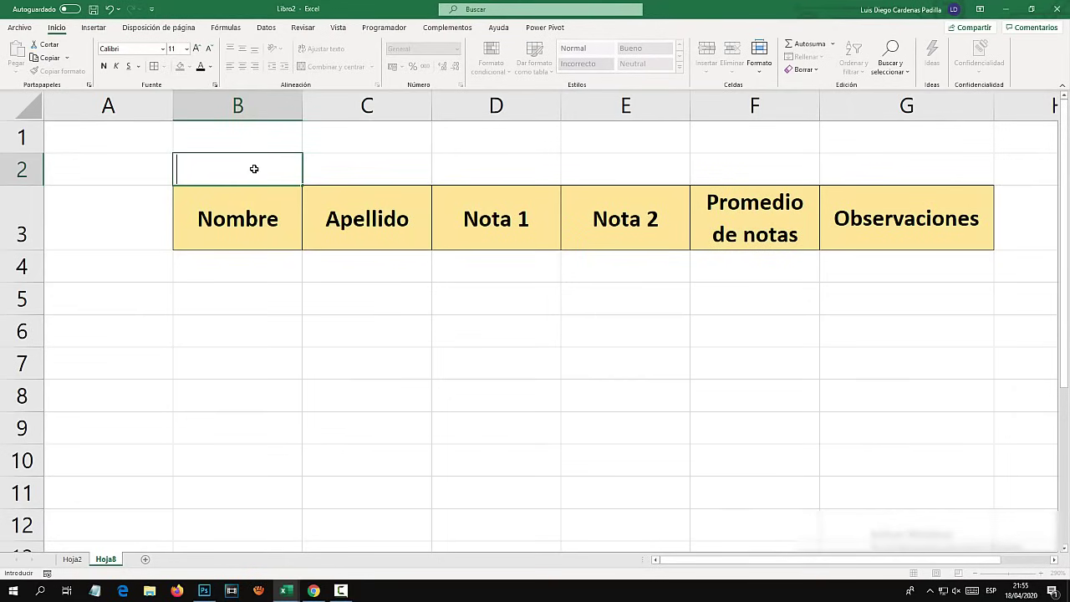
pyautogui.write('NOTAS DE LOS AL')
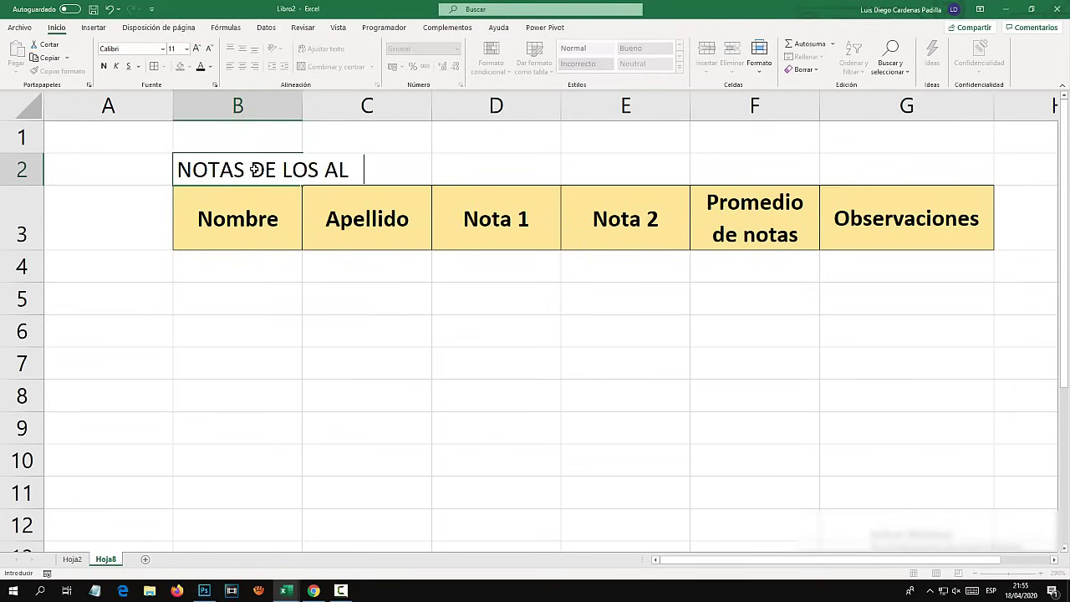
pyautogui.write('UMNOS')
pyautogui.press('Return')
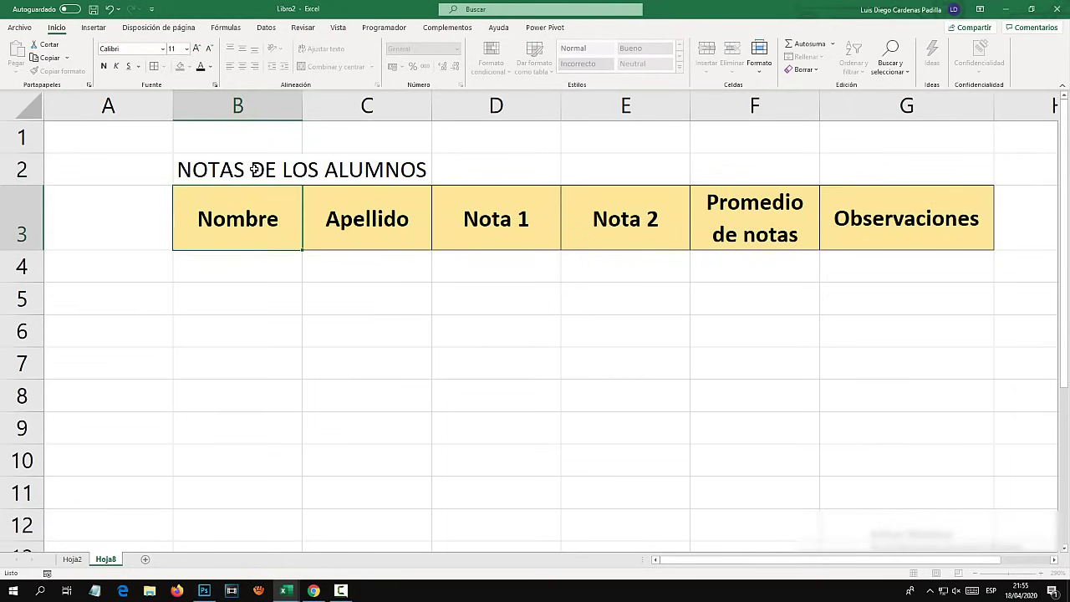
pyautogui.click(207, 171)
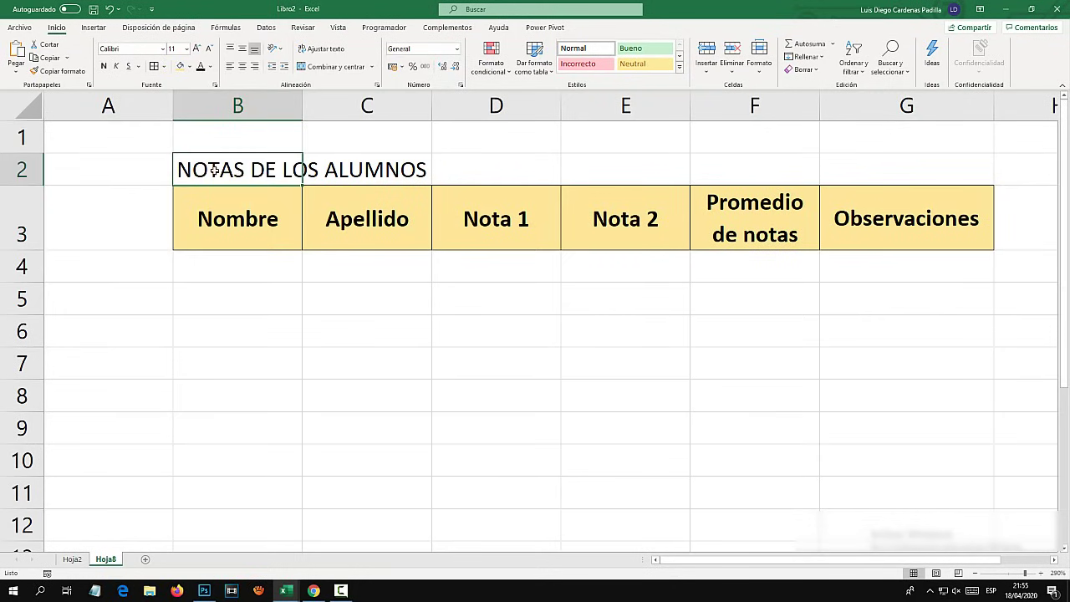
pyautogui.doubleClick(204, 169)
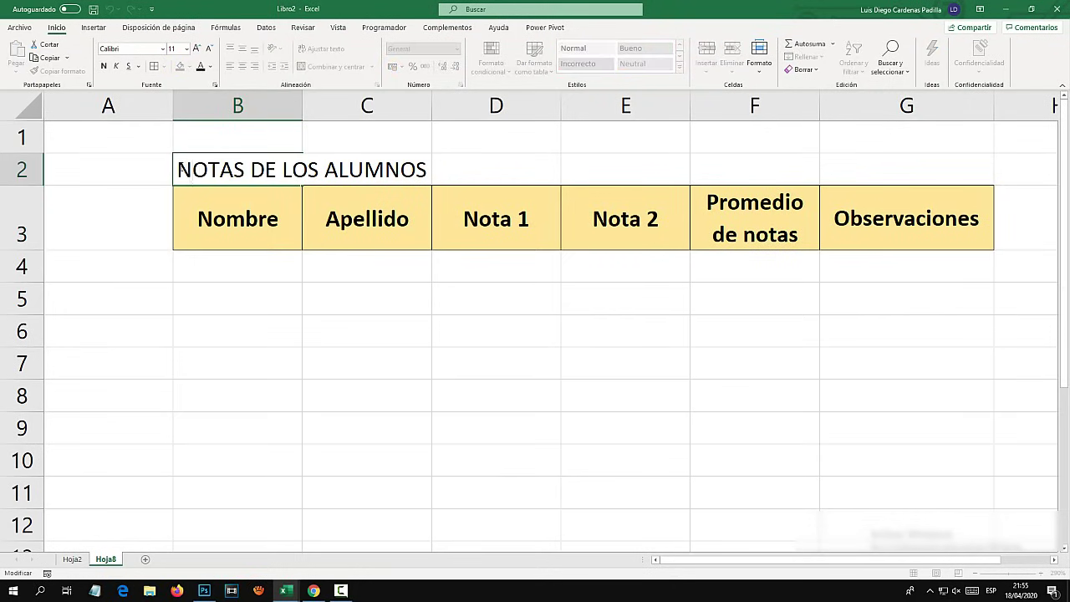
pyautogui.moveTo(178, 169); pyautogui.dragTo(428, 170)
pyautogui.click(431, 376)
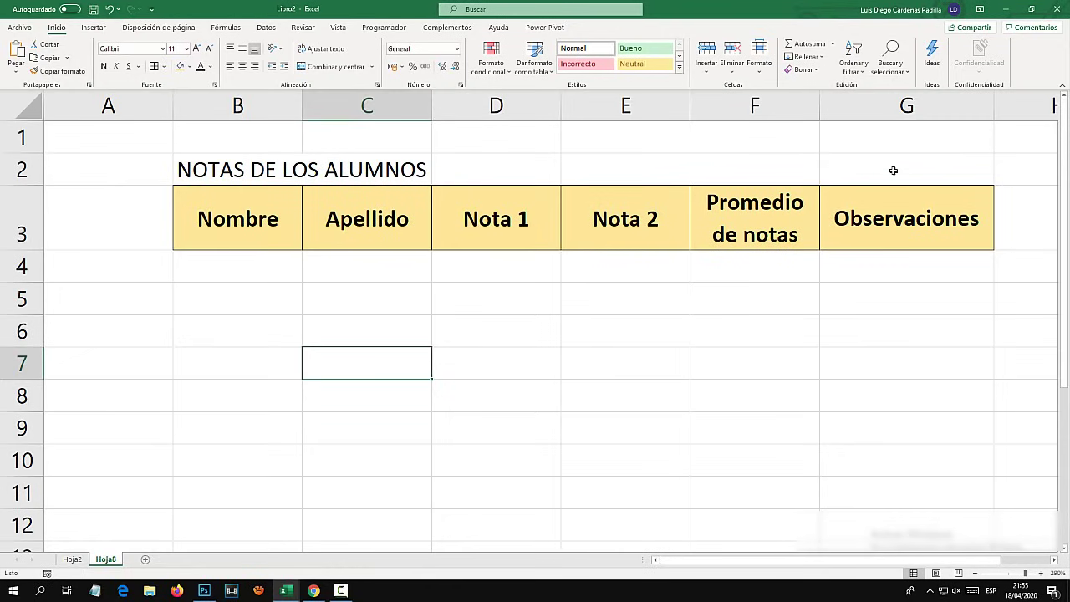
pyautogui.moveTo(891, 169); pyautogui.dragTo(207, 173)
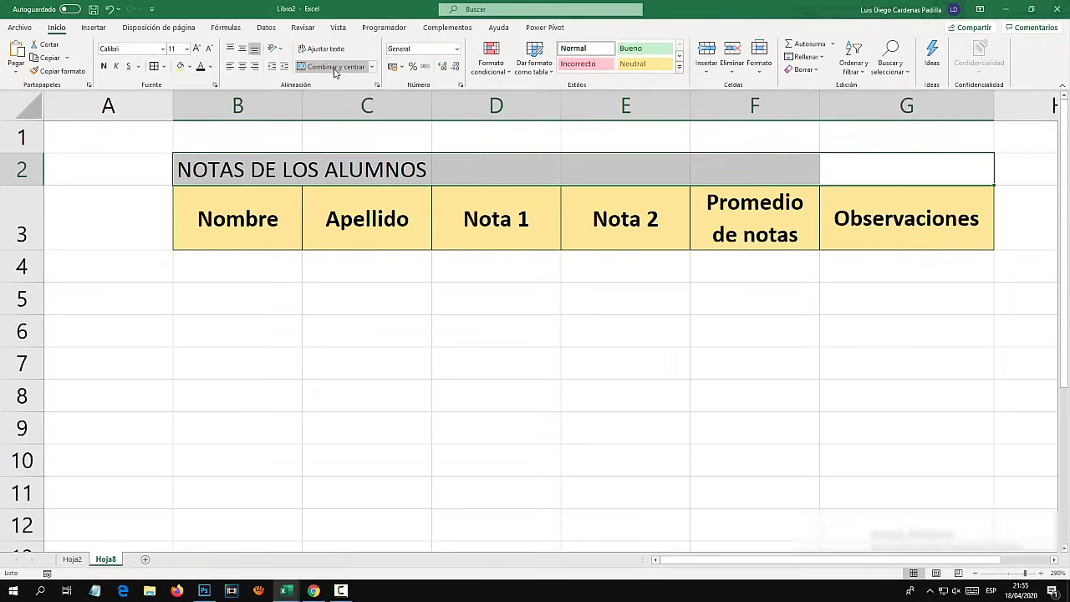
# Step: Merge and centre the title across B2:G2 and fill it light green
pyautogui.click(334, 67)
pyautogui.click(466, 307)
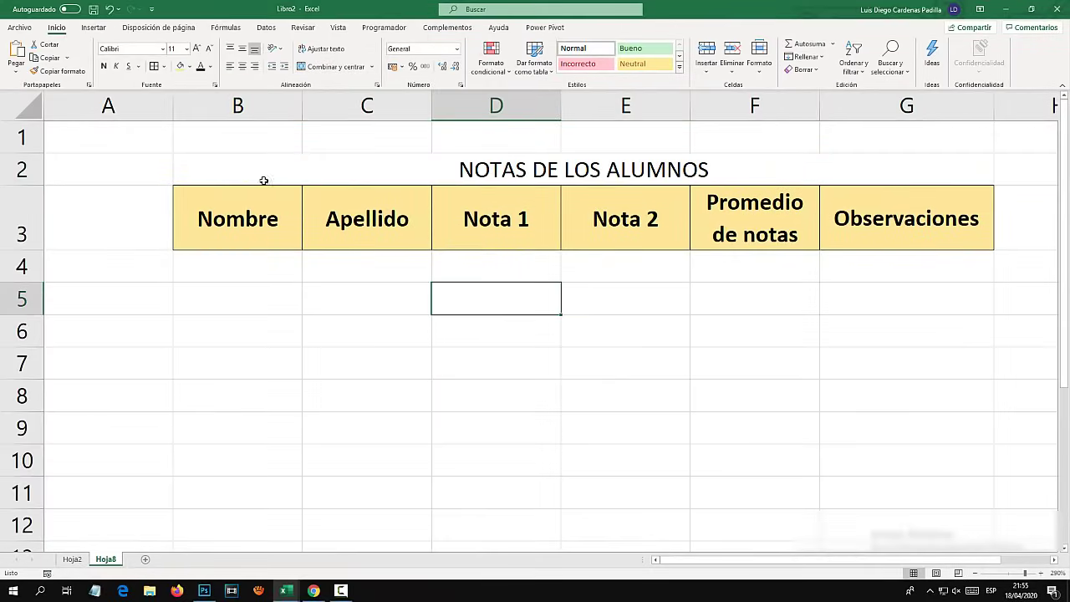
pyautogui.click(249, 166)
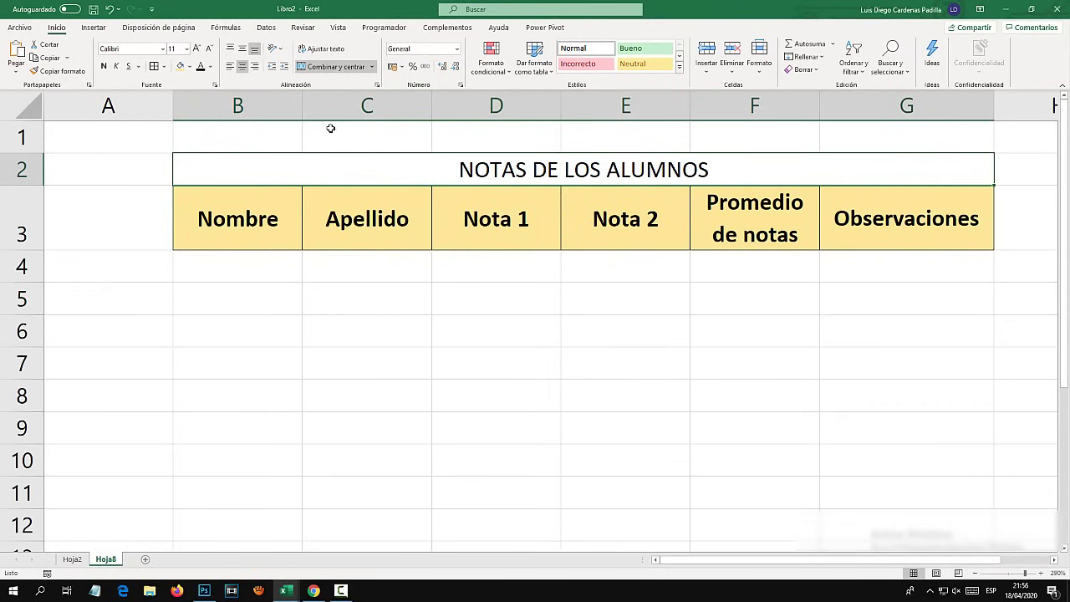
pyautogui.click(190, 67)
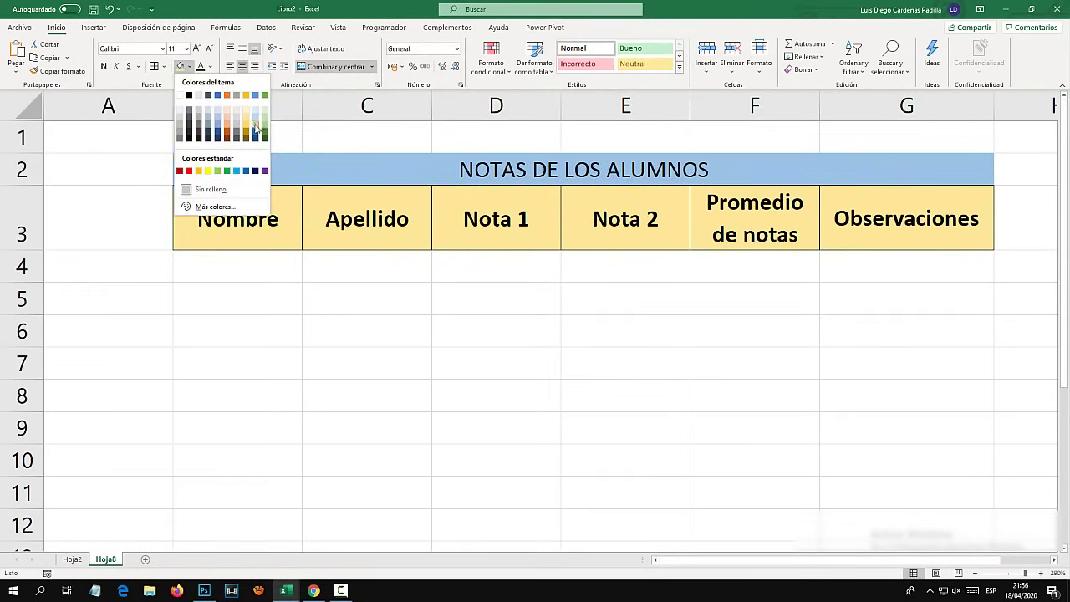
pyautogui.click(266, 132)
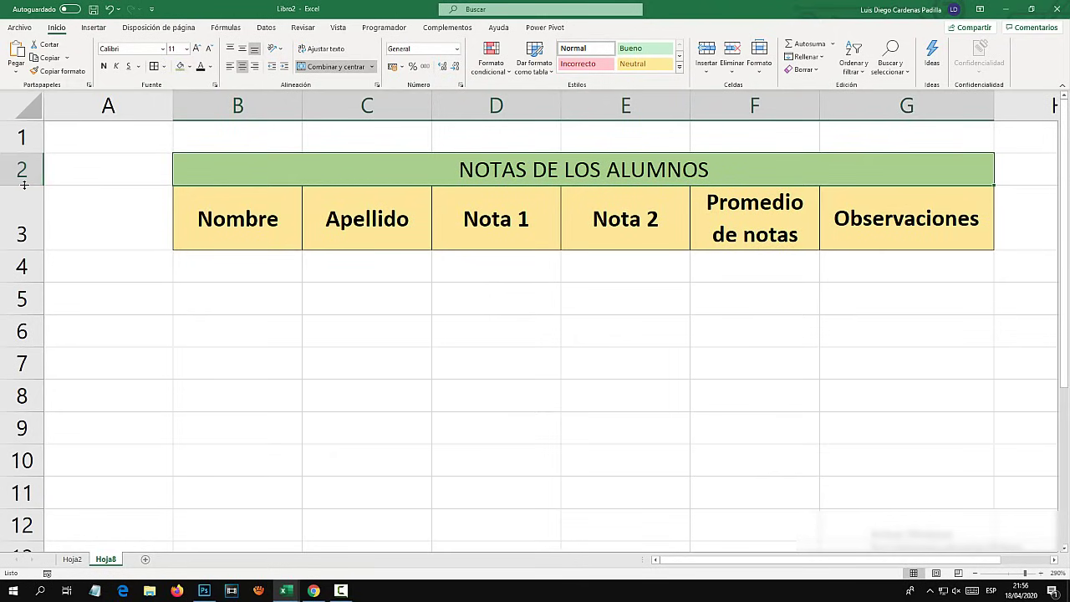
# Step: Make the title row 2 taller, then select the title and header rows B2:G3
pyautogui.moveTo(21, 186); pyautogui.dragTo(22, 188)
pyautogui.click(22, 177)
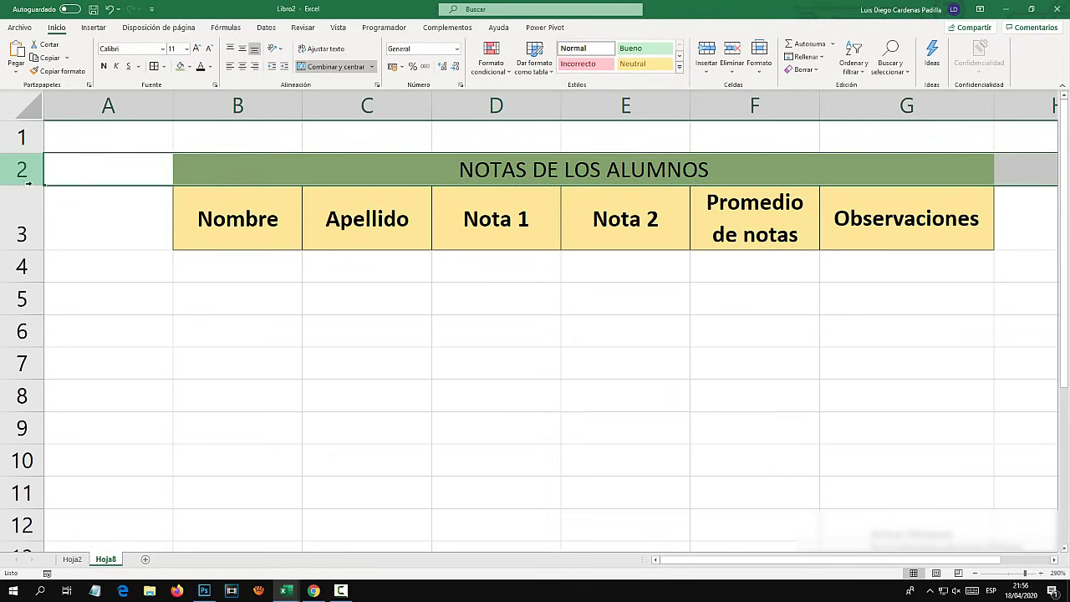
pyautogui.click(31, 197)
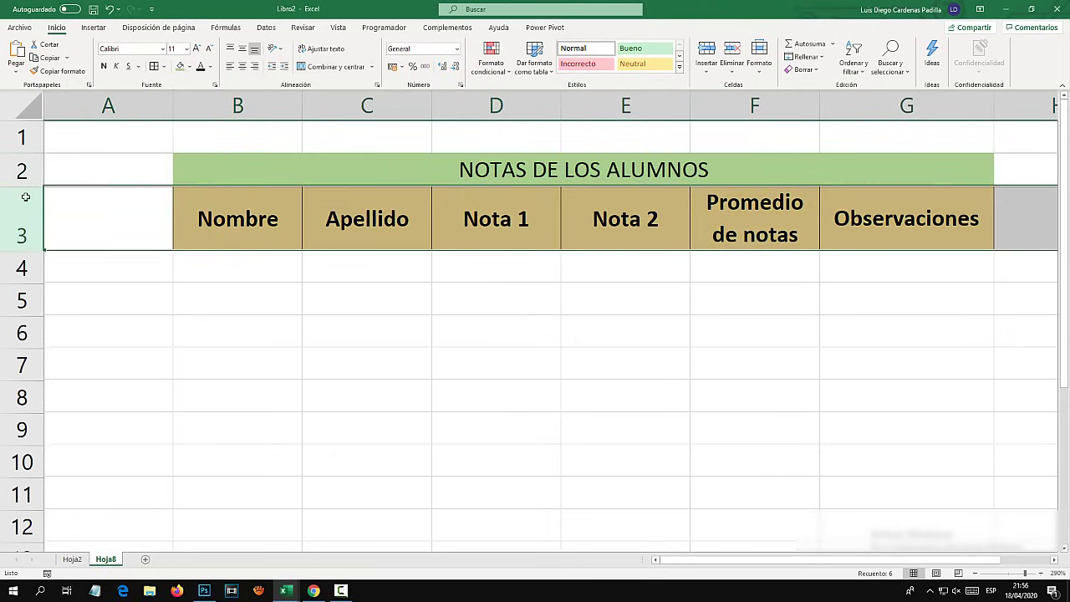
pyautogui.moveTo(26, 186); pyautogui.dragTo(35, 206)
pyautogui.click(155, 276)
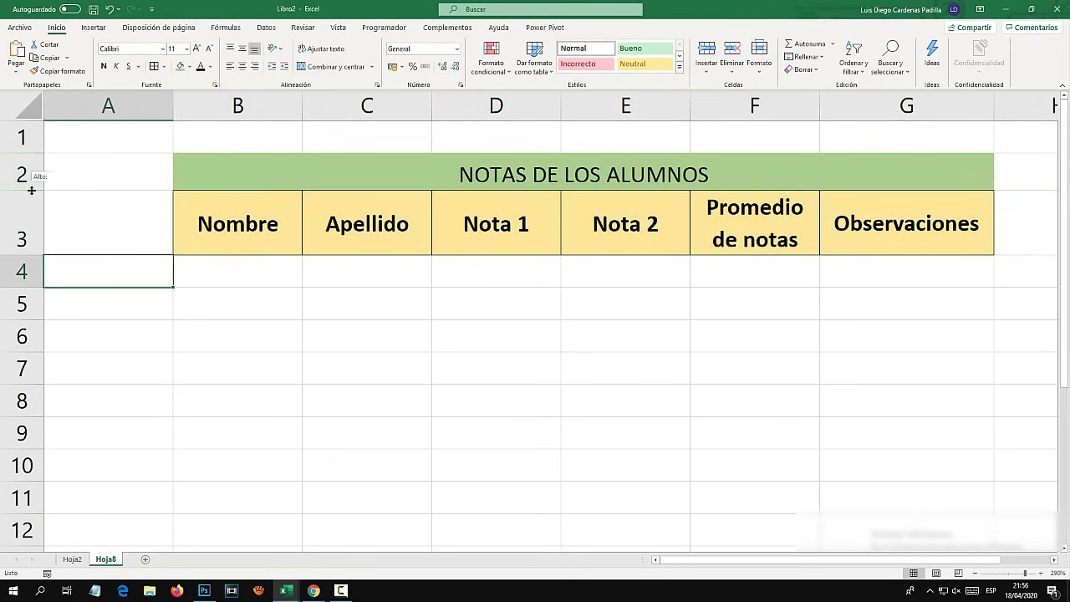
pyautogui.click(520, 358)
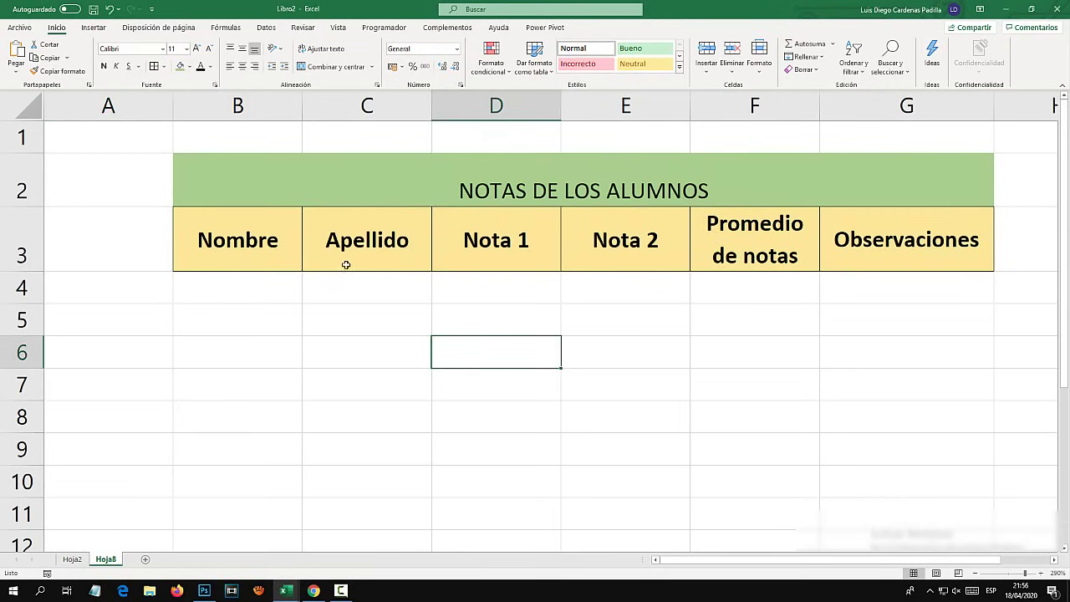
pyautogui.moveTo(241, 176); pyautogui.dragTo(574, 222)
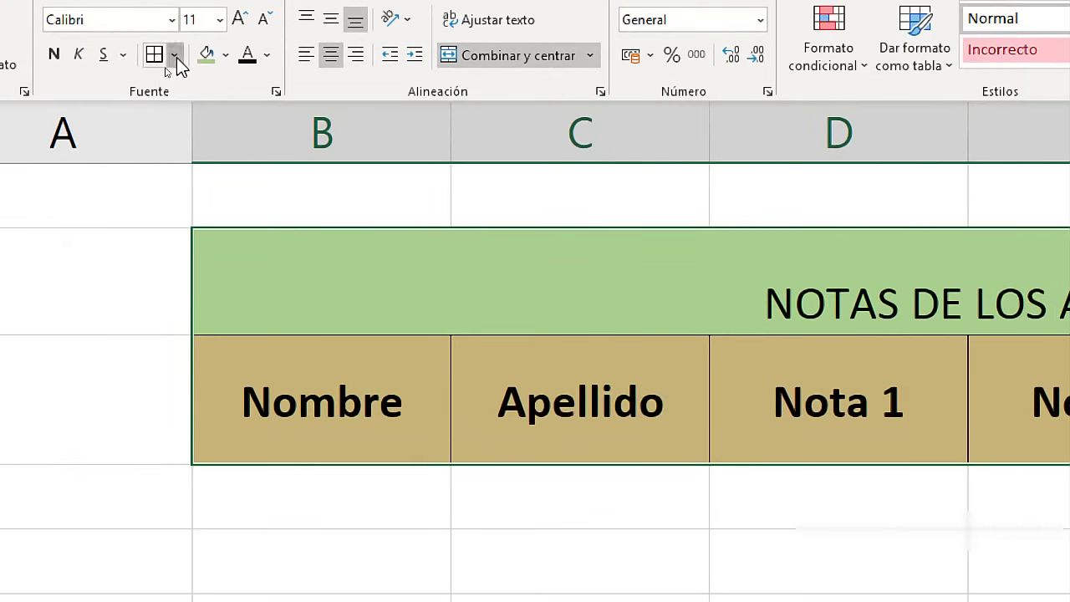
pyautogui.click(163, 66)
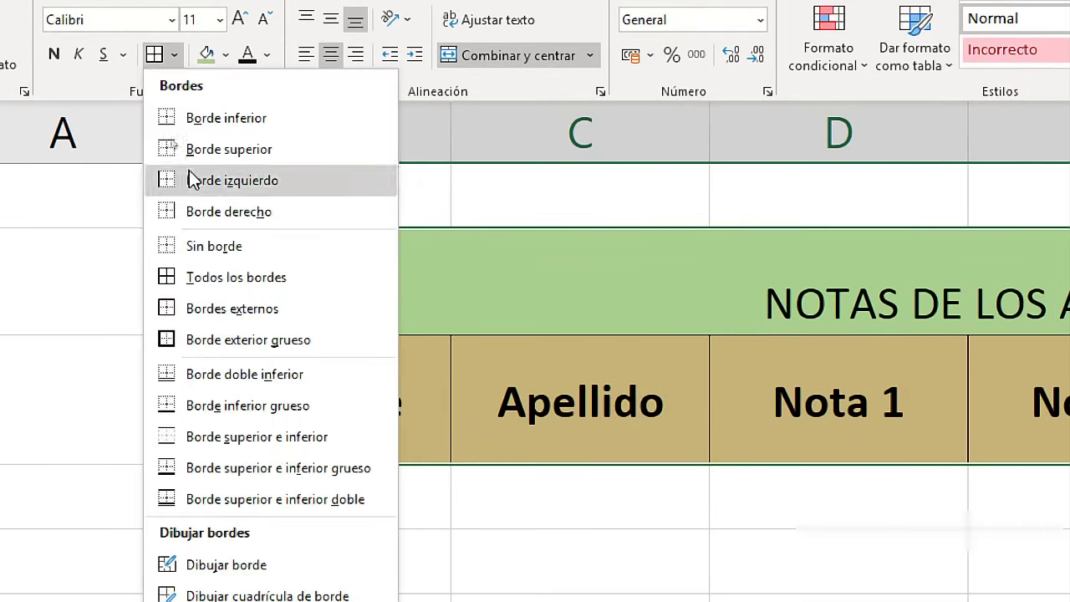
pyautogui.click(201, 280)
pyautogui.click(251, 355)
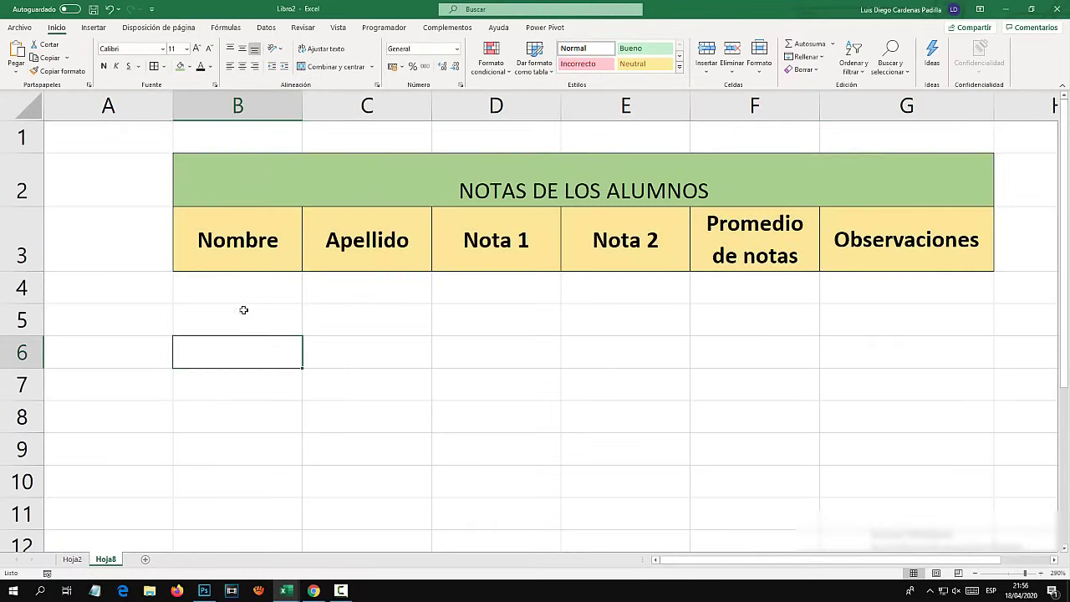
pyautogui.click(237, 289)
pyautogui.click(234, 346)
pyautogui.click(240, 432)
pyautogui.click(252, 491)
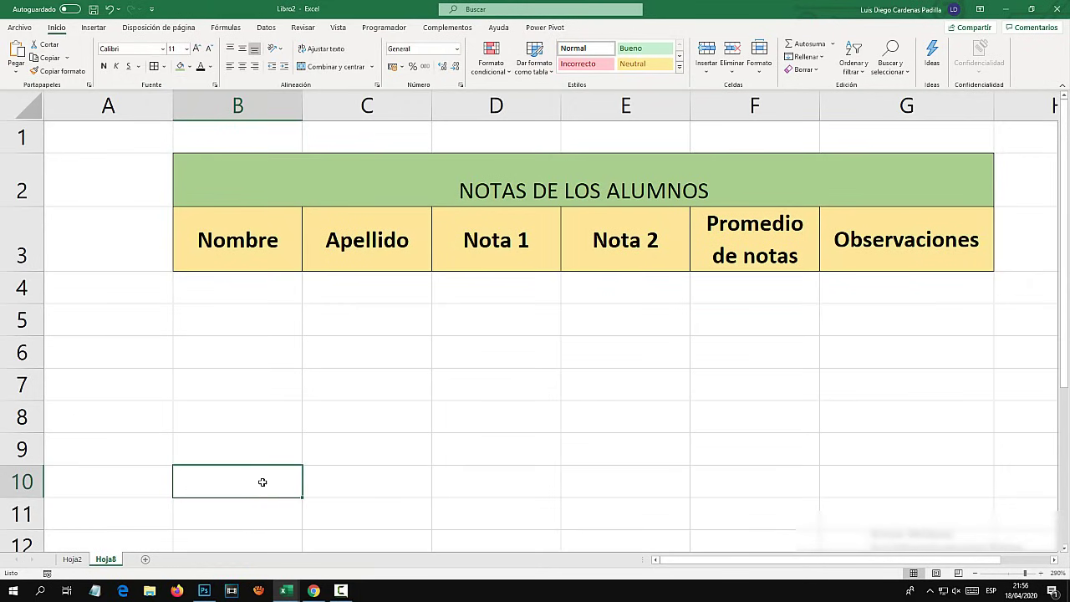
pyautogui.moveTo(262, 482); pyautogui.dragTo(898, 196)
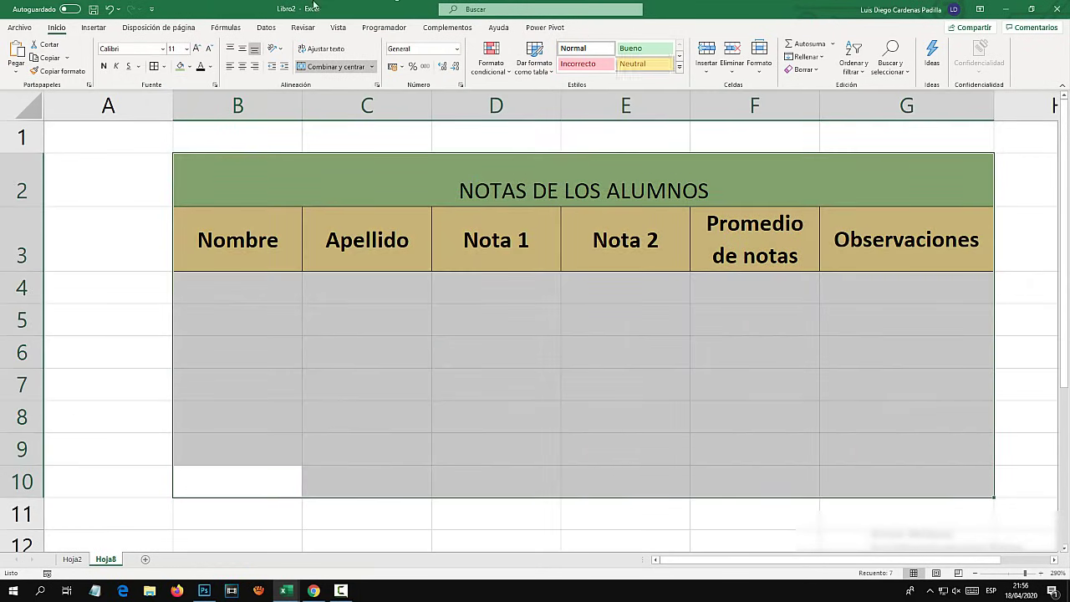
pyautogui.click(153, 66)
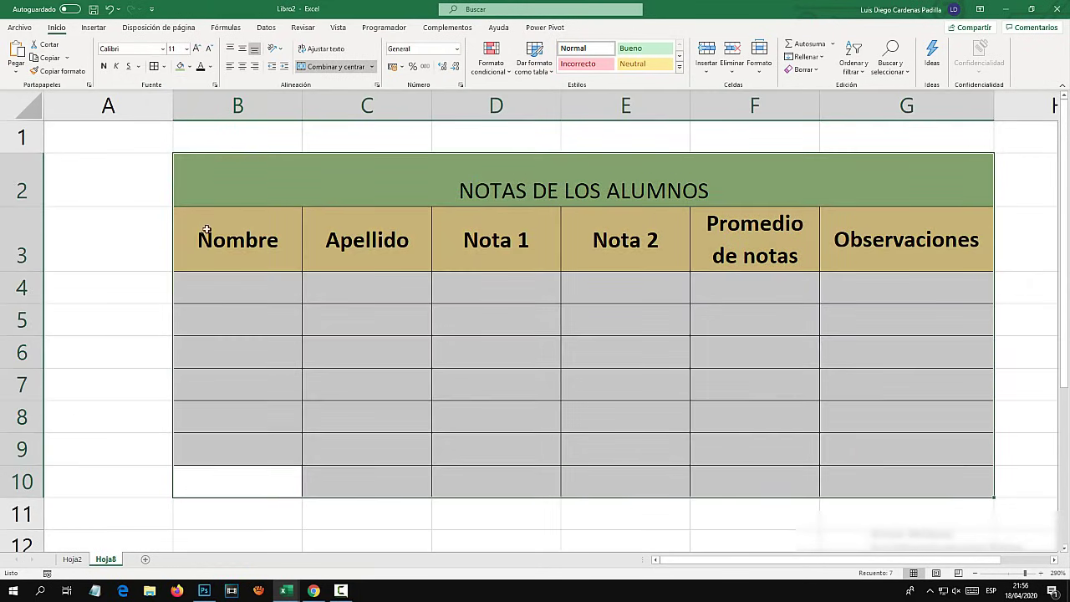
pyautogui.click(381, 319)
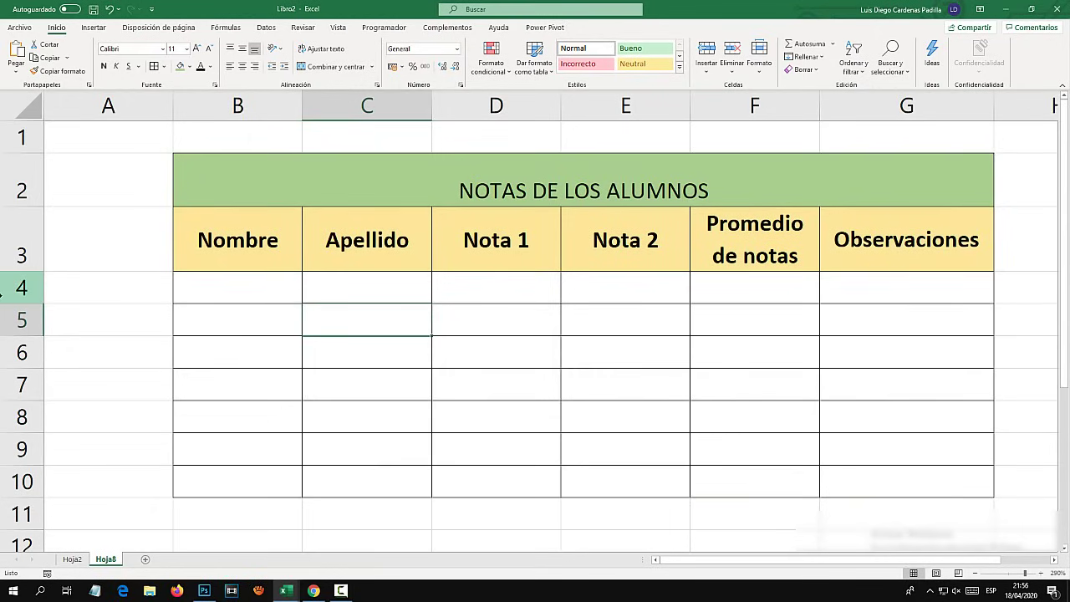
pyautogui.moveTo(195, 277); pyautogui.dragTo(225, 479)
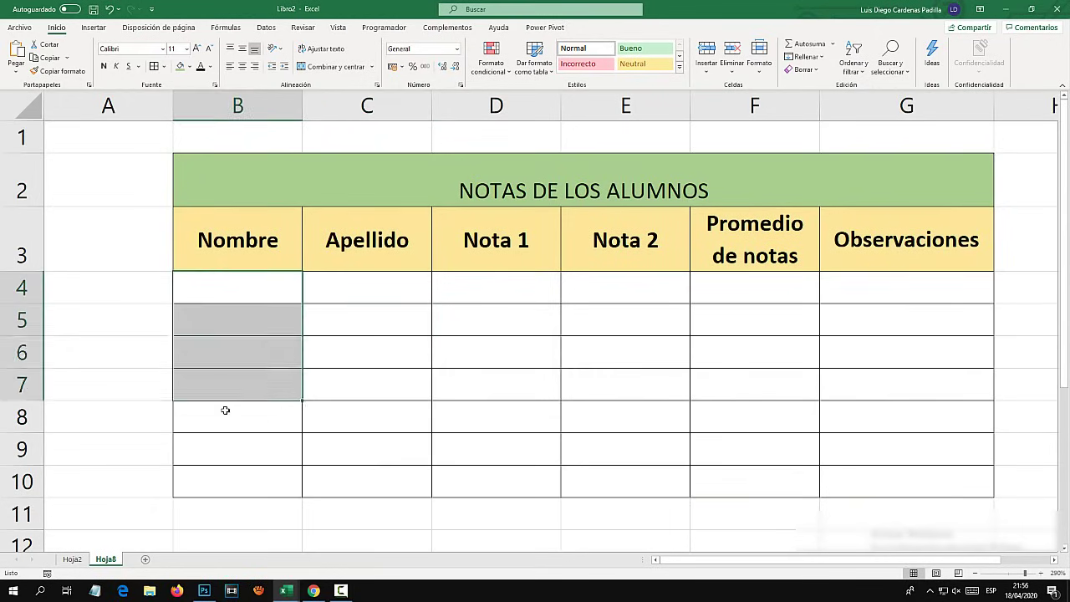
pyautogui.moveTo(349, 308); pyautogui.dragTo(356, 471)
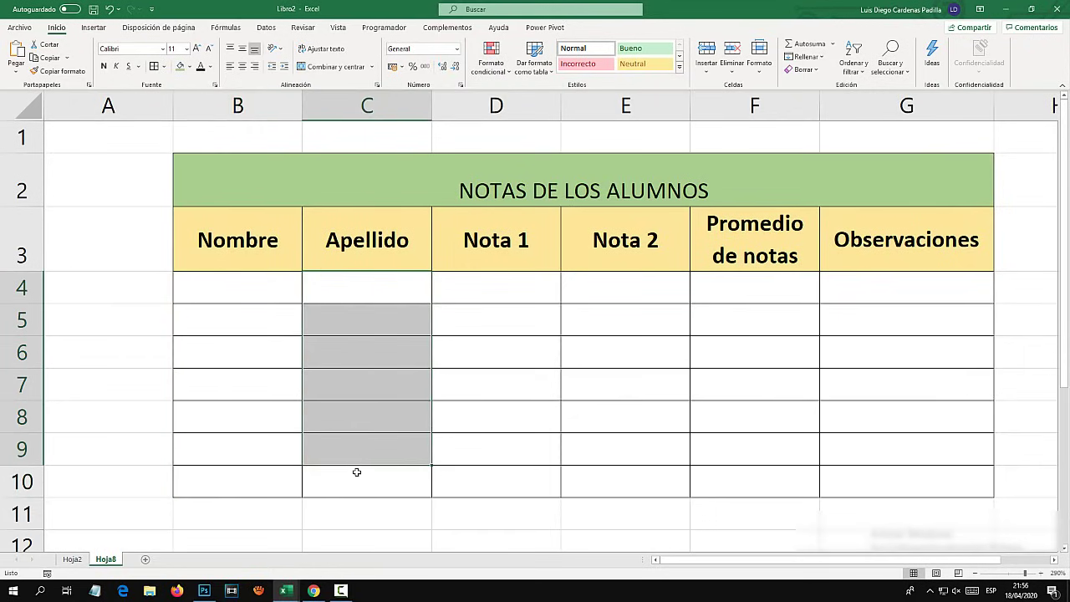
pyautogui.click(251, 421)
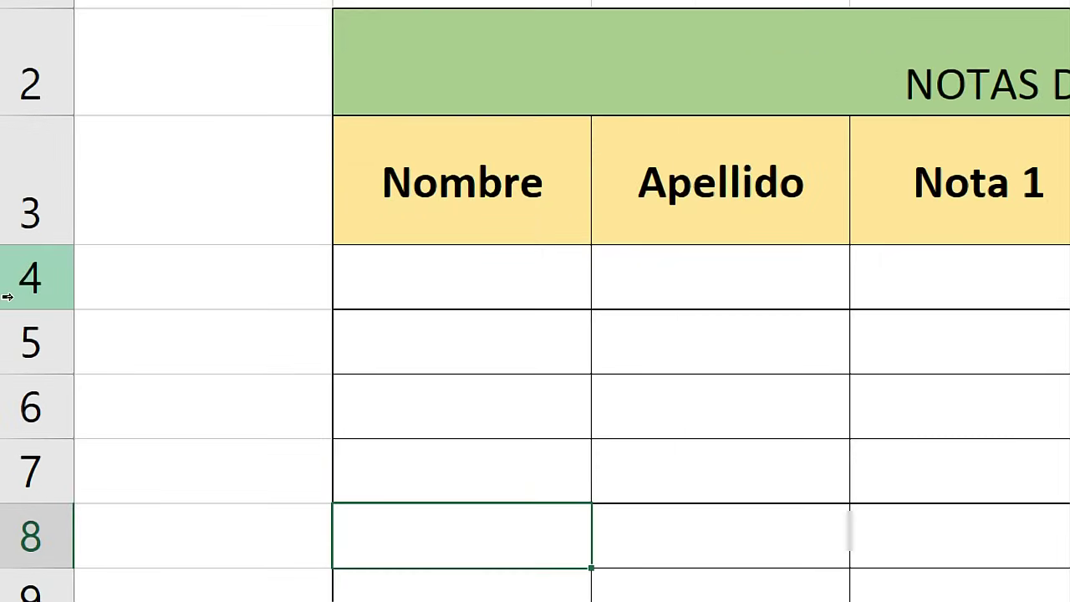
# Step: Give rows 4 to 10 a larger height through Alto de fila
pyautogui.moveTo(18, 276); pyautogui.dragTo(4, 576)
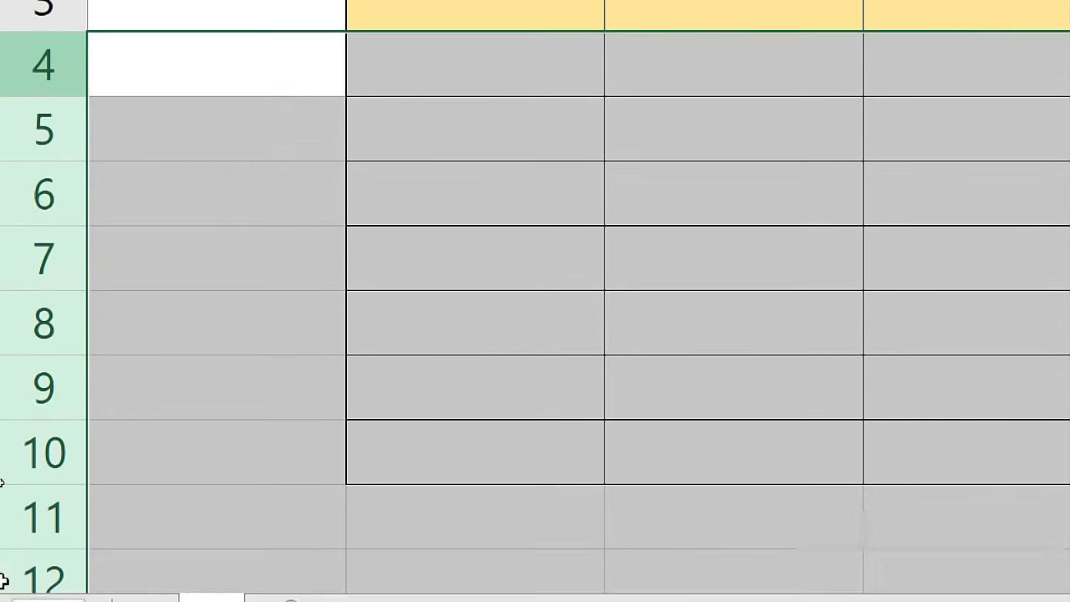
pyautogui.moveTo(4, 577)
pyautogui.mouseDown()
pyautogui.moveTo(3, 418)
pyautogui.moveTo(3, 472)
pyautogui.mouseUp()
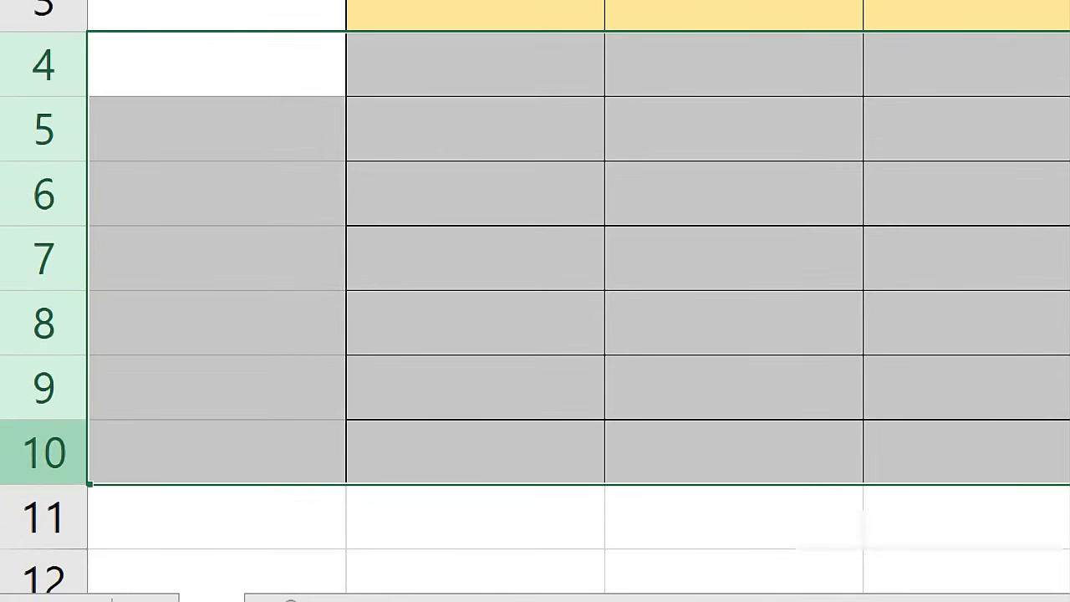
pyautogui.rightClick(26, 390)
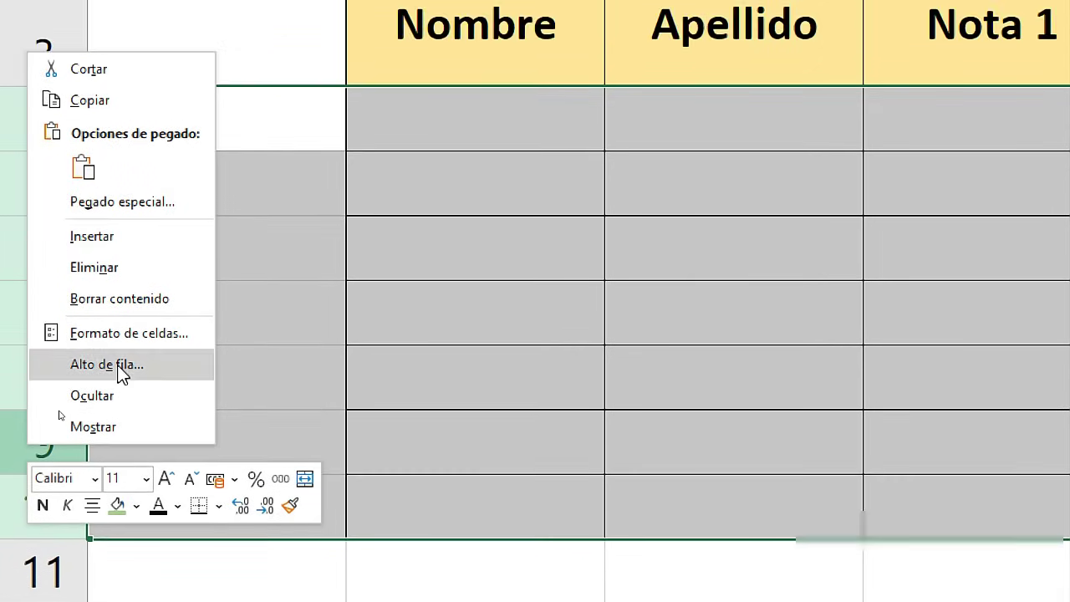
pyautogui.click(119, 374)
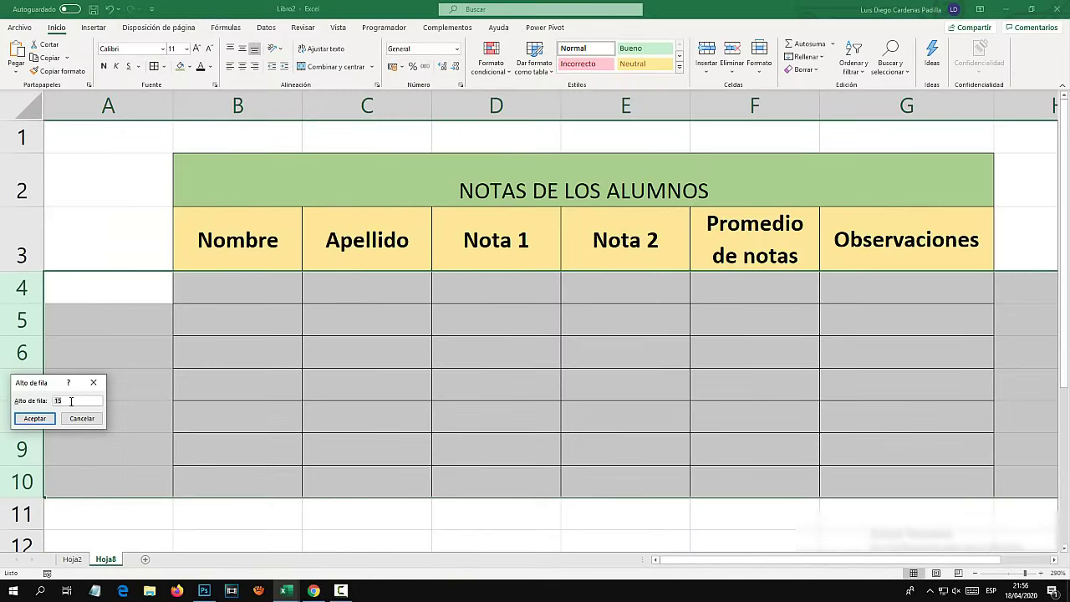
pyautogui.press('Return')
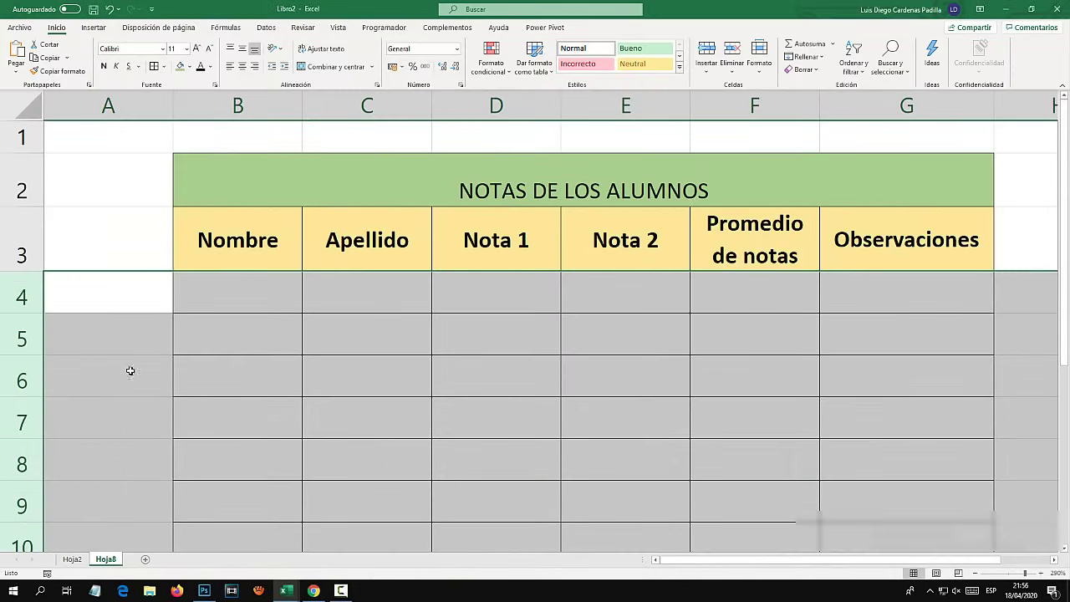
pyautogui.scroll(-2, 238, 348)
pyautogui.scroll(1, 237, 348)
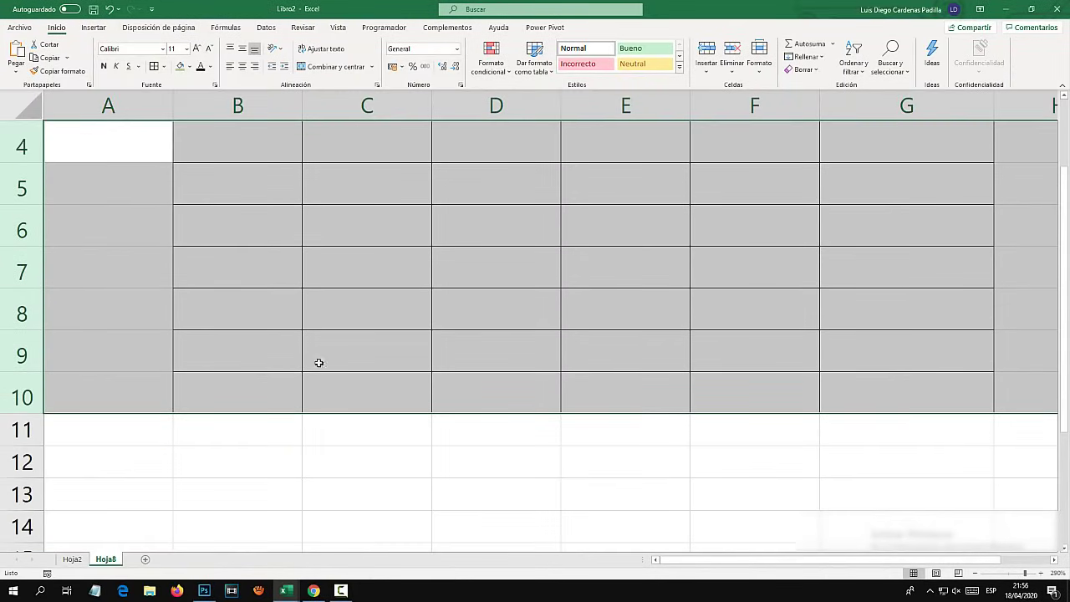
# Step: Check the taller rows by selecting cells A8, B11, A10 and B10
pyautogui.click(247, 442)
pyautogui.click(117, 308)
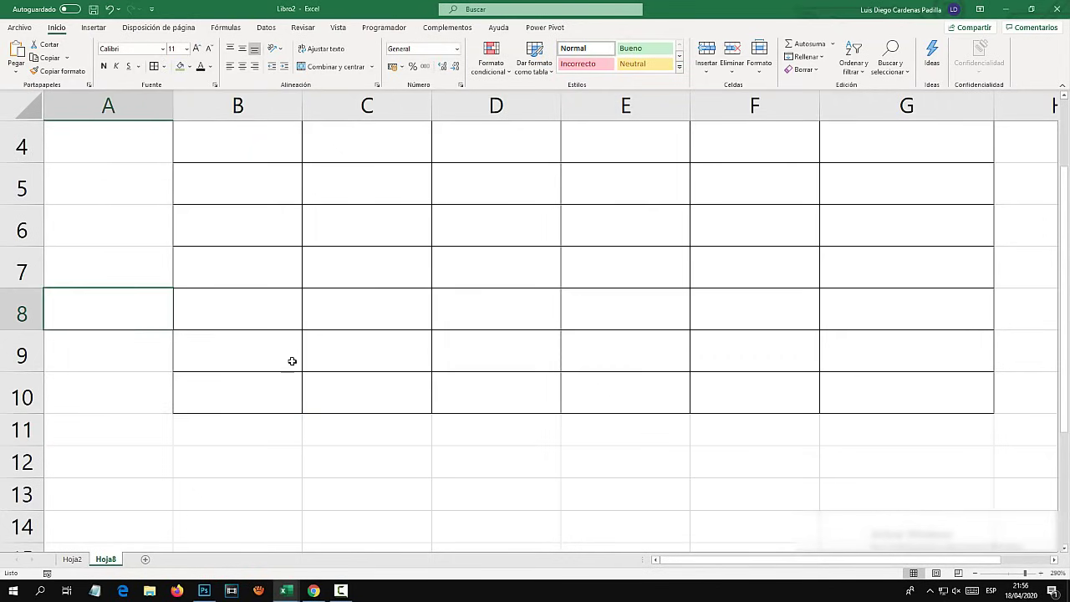
pyautogui.click(224, 427)
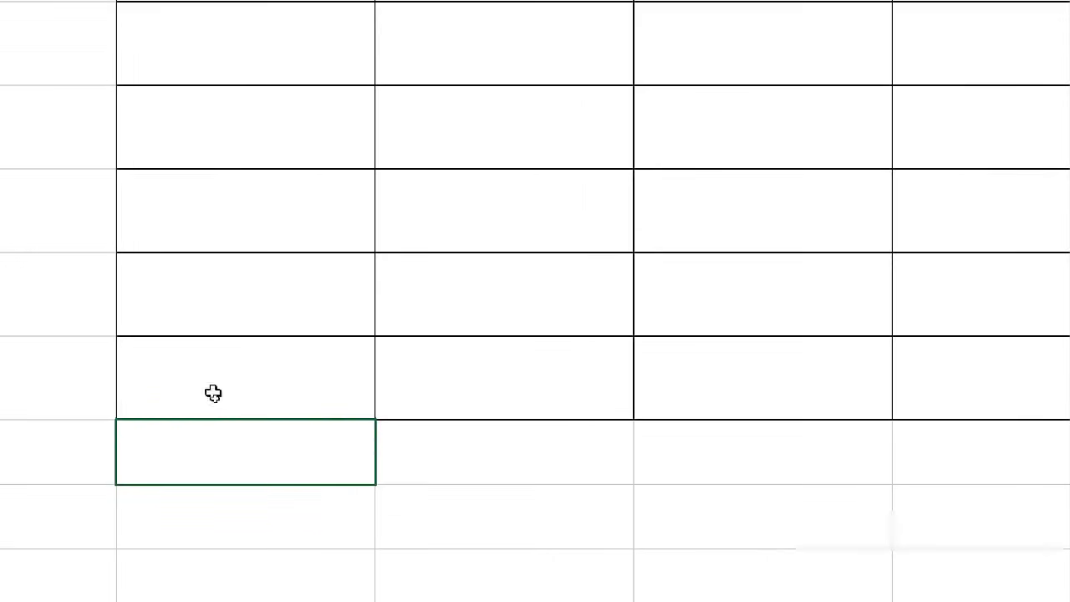
pyautogui.click(88, 394)
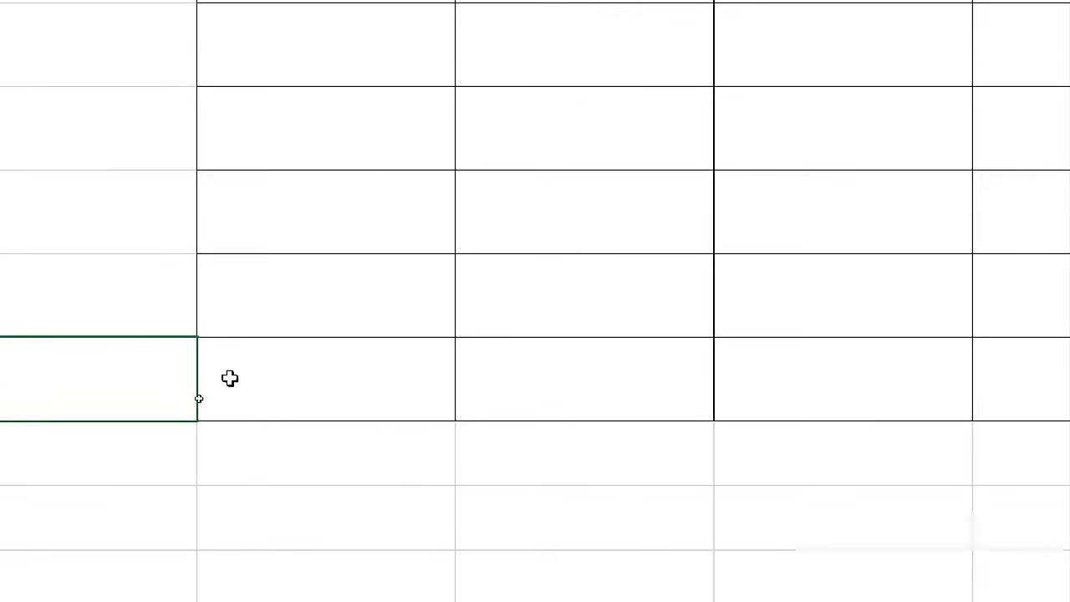
pyautogui.click(304, 387)
pyautogui.click(279, 456)
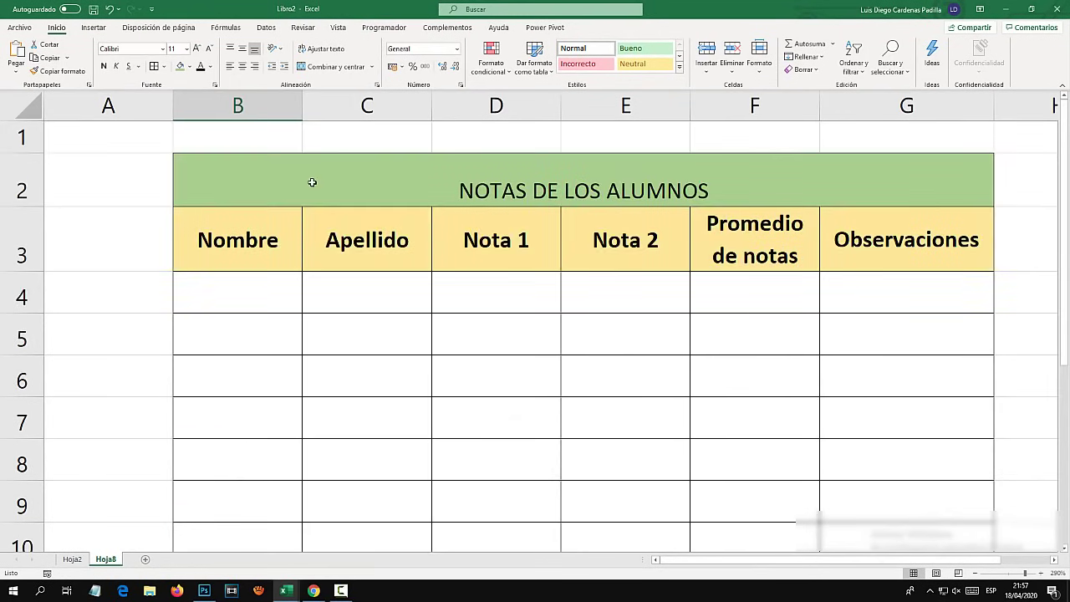
# Step: Narrow column A and select the header cells B3:G3
pyautogui.moveTo(174, 113); pyautogui.dragTo(117, 113)
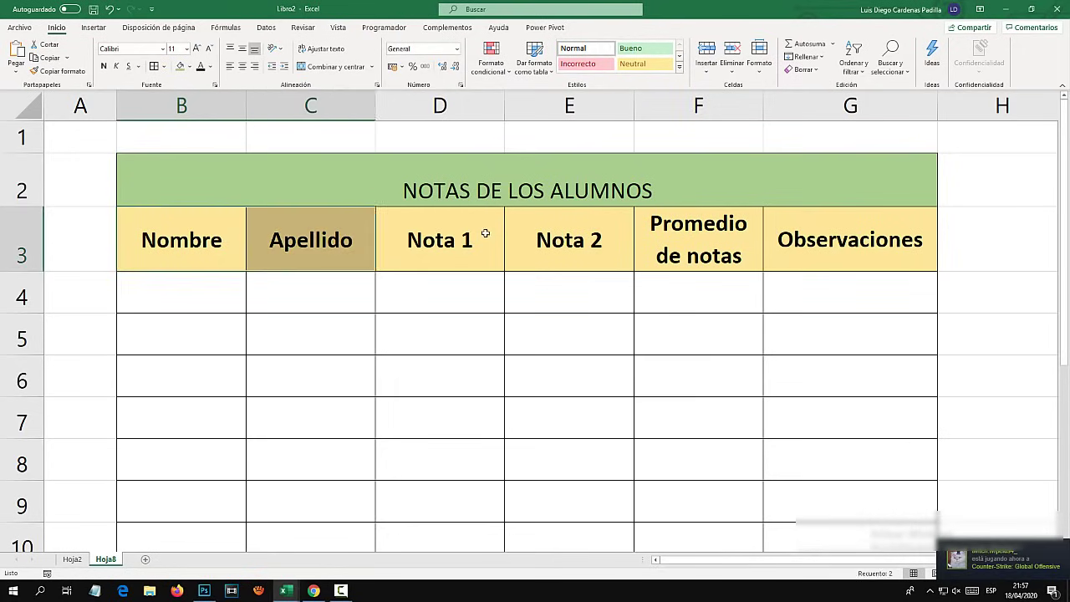
pyautogui.moveTo(191, 258); pyautogui.dragTo(836, 234)
pyautogui.click(561, 304)
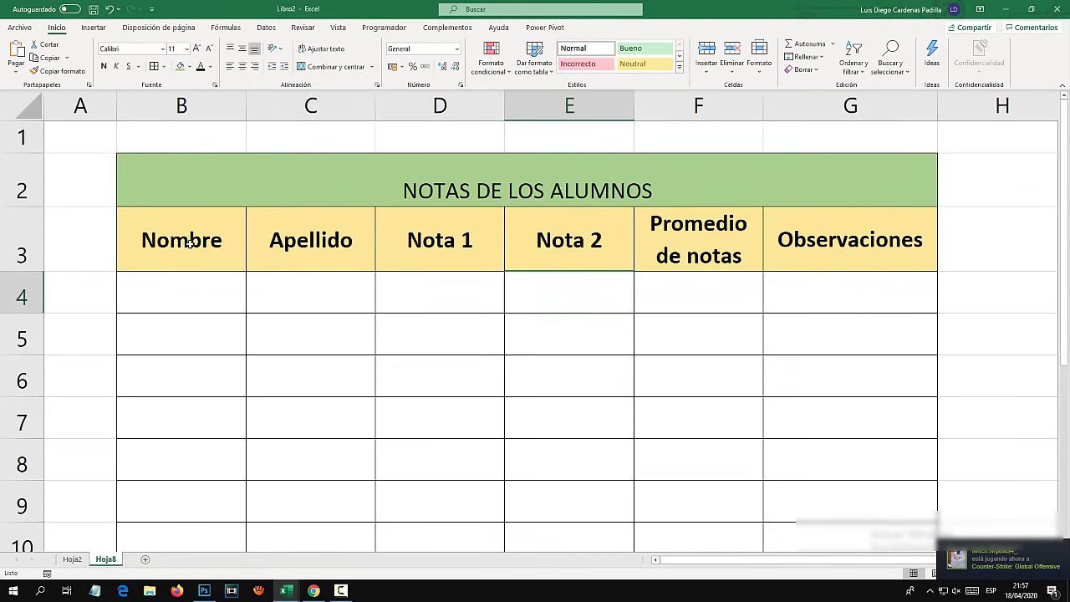
pyautogui.moveTo(190, 243); pyautogui.dragTo(771, 258)
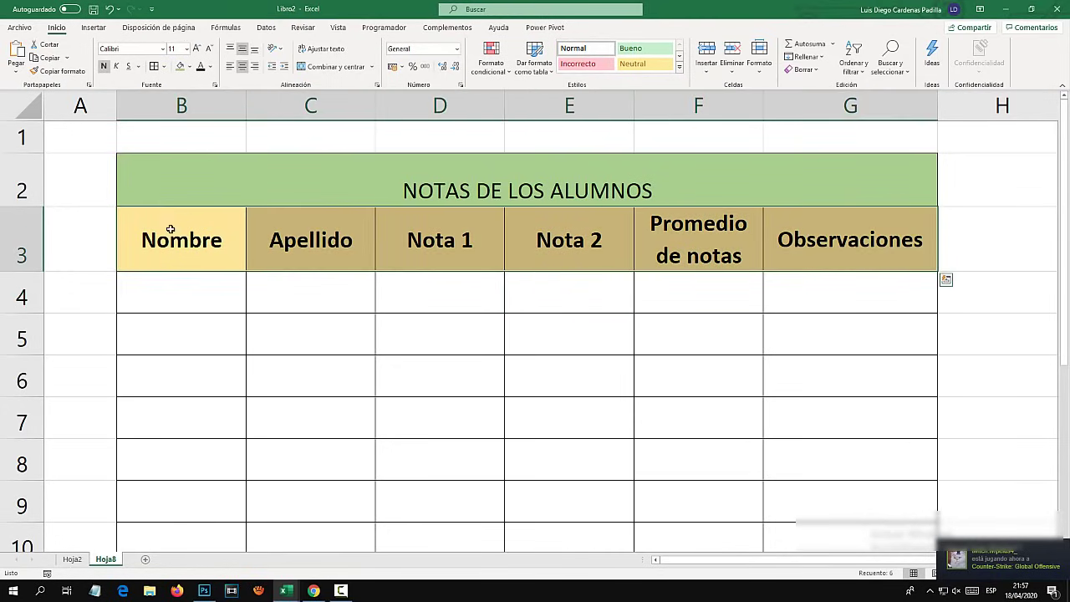
pyautogui.click(172, 298)
pyautogui.moveTo(154, 242); pyautogui.dragTo(836, 246)
# Step: Apply a light gold to gold gradient fill to B3:G3 via Formato de celdas > Efectos de relleno
pyautogui.rightClick(193, 234)
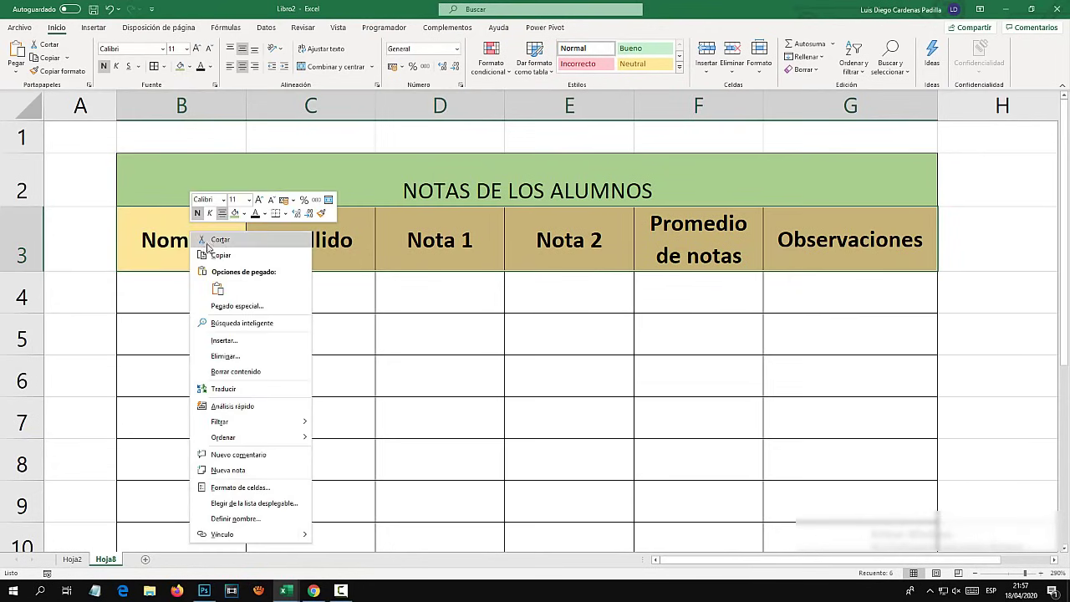
pyautogui.click(246, 490)
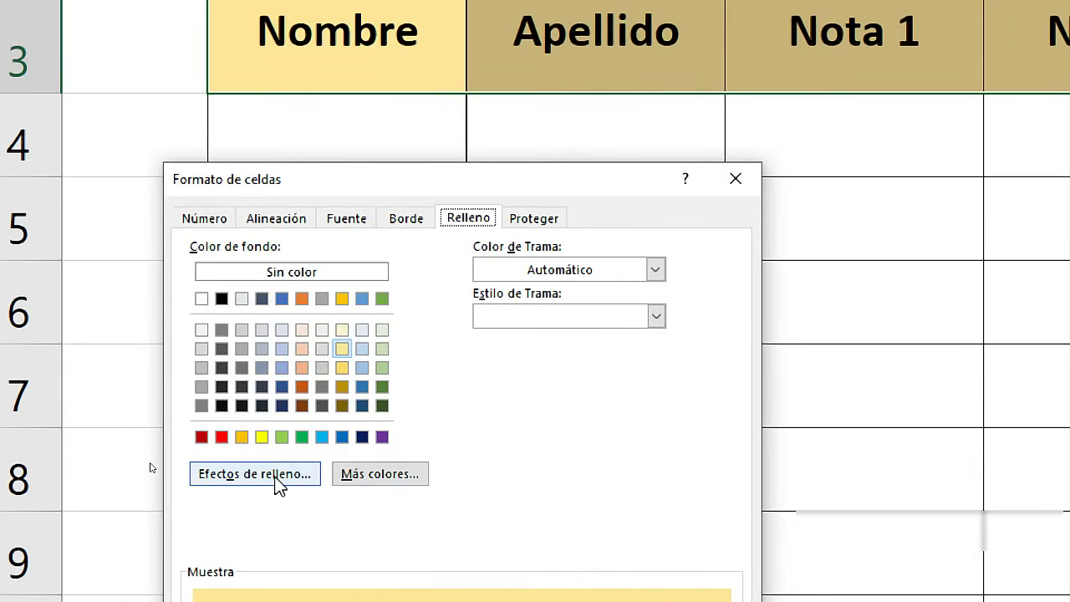
pyautogui.click(279, 485)
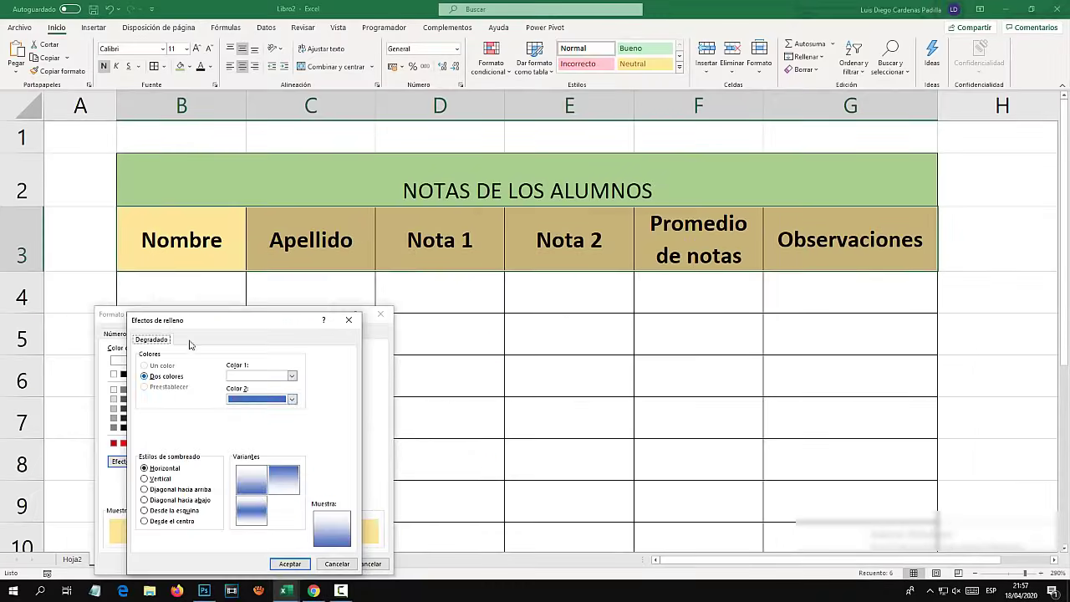
pyautogui.moveTo(219, 322); pyautogui.dragTo(569, 230)
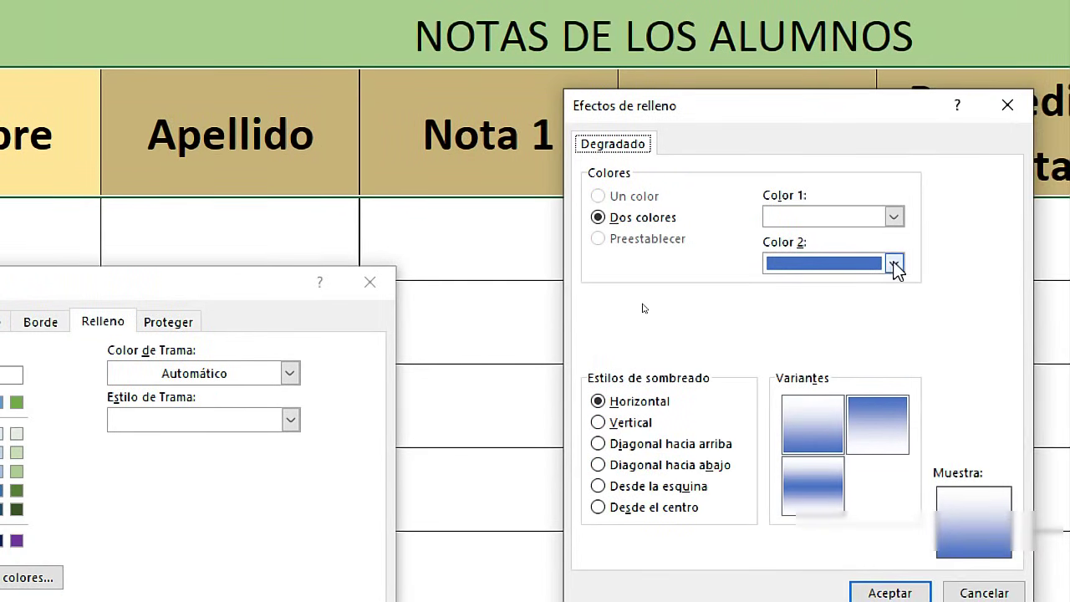
pyautogui.click(894, 264)
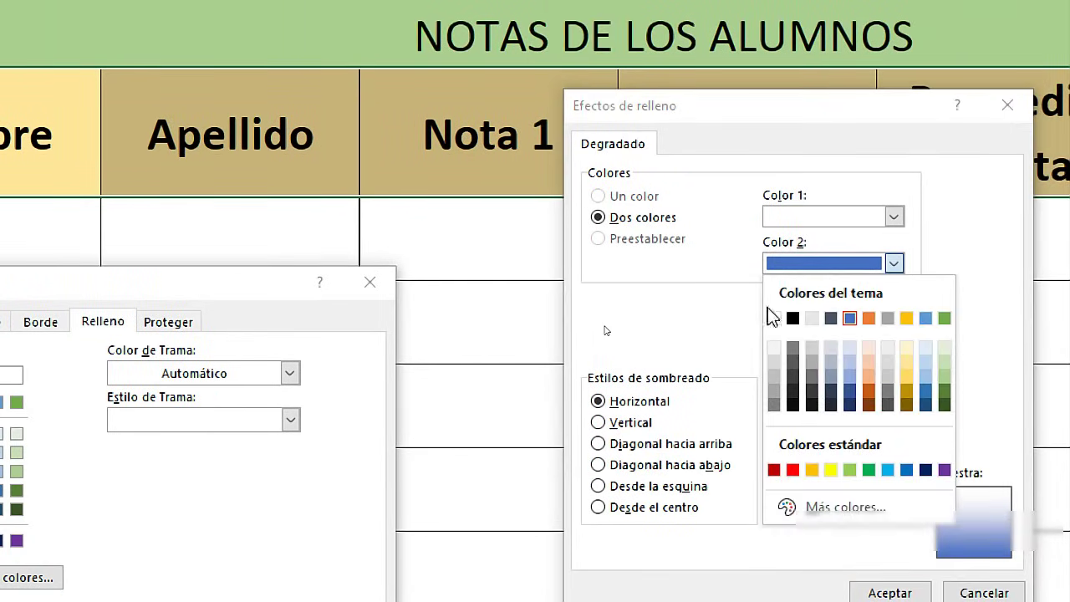
pyautogui.click(906, 318)
pyautogui.click(893, 216)
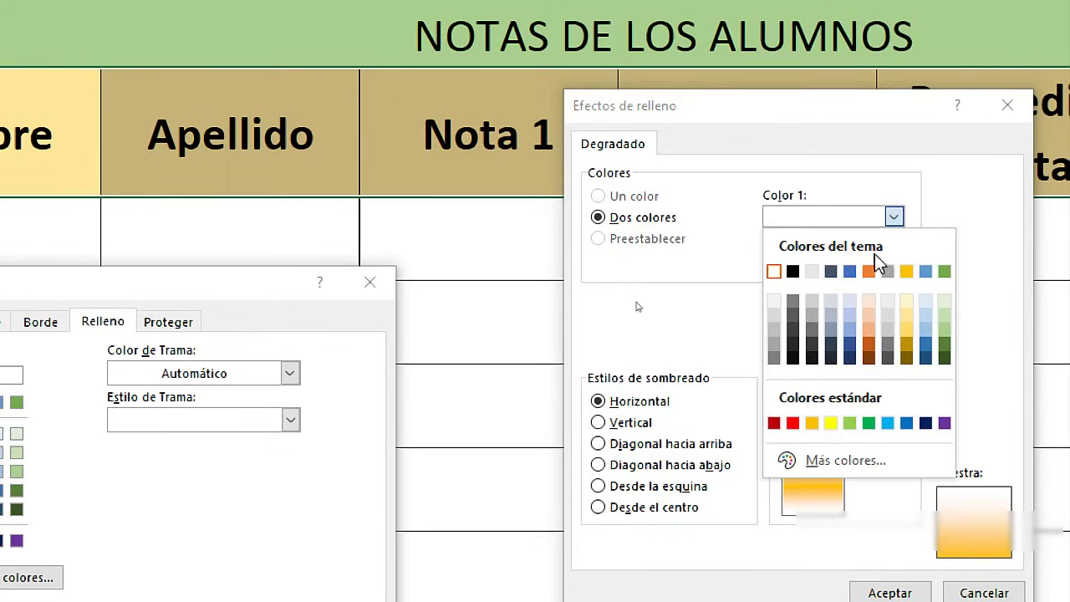
pyautogui.click(910, 303)
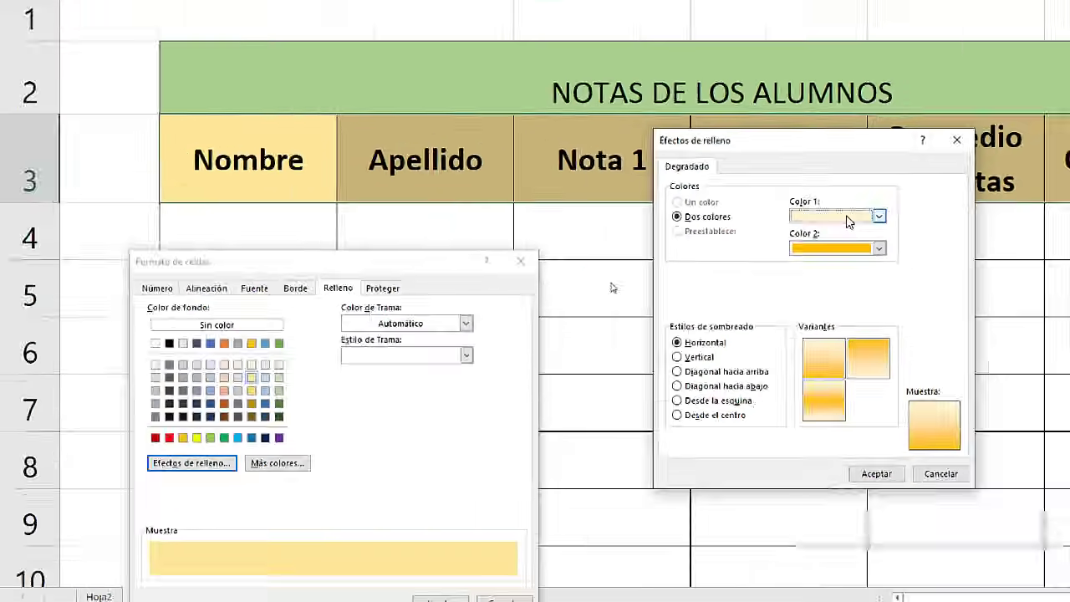
pyautogui.click(639, 468)
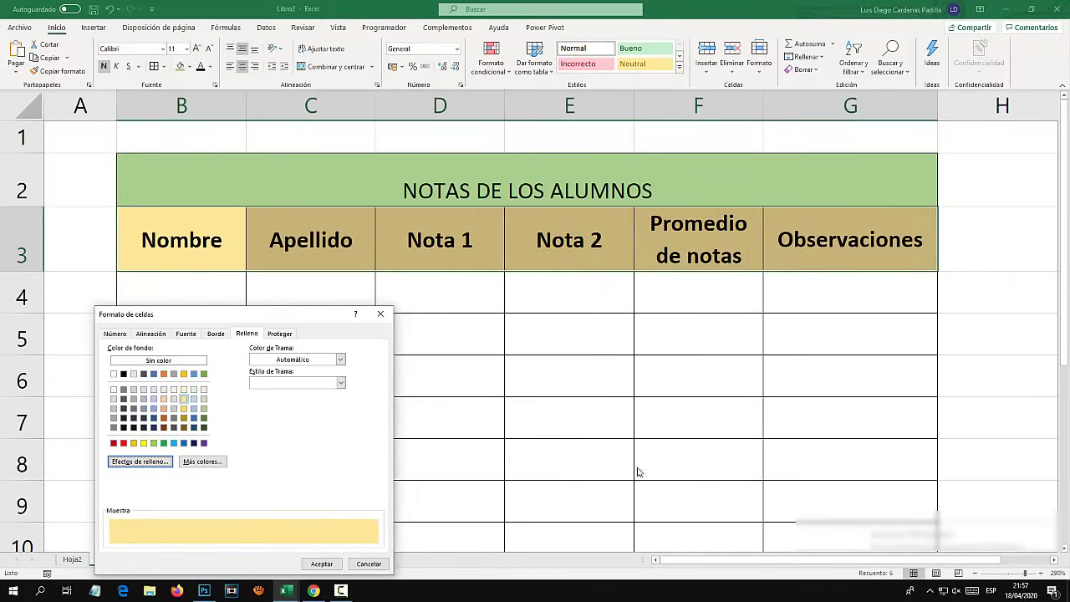
pyautogui.click(322, 565)
pyautogui.click(383, 393)
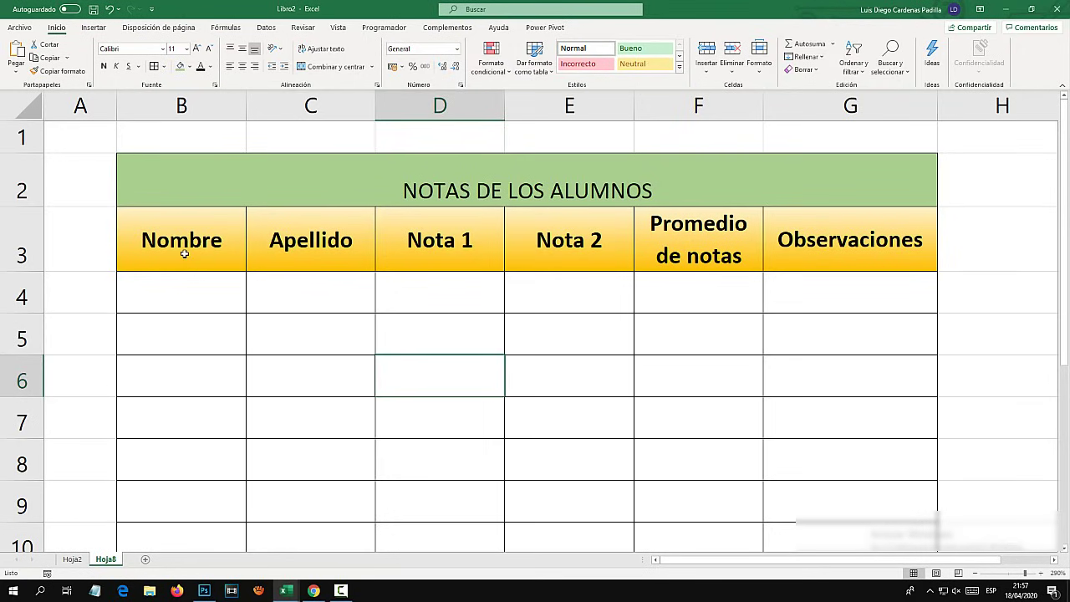
pyautogui.moveTo(184, 254); pyautogui.dragTo(815, 255)
# Step: Select headers B3:G3 and turn on Filtro from the Datos tab
pyautogui.click(669, 334)
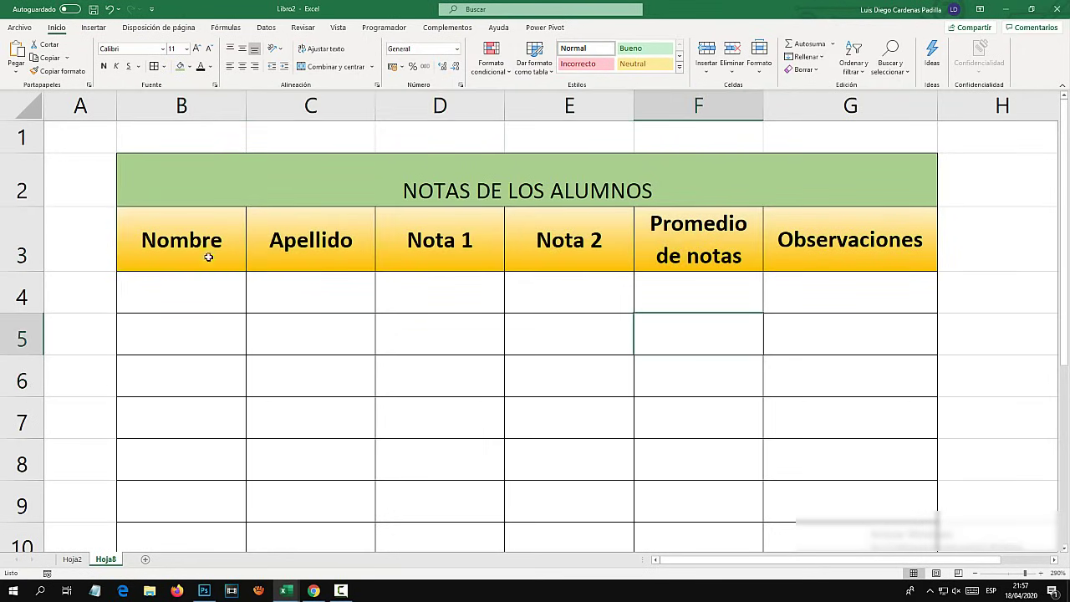
pyautogui.moveTo(175, 243); pyautogui.dragTo(845, 247)
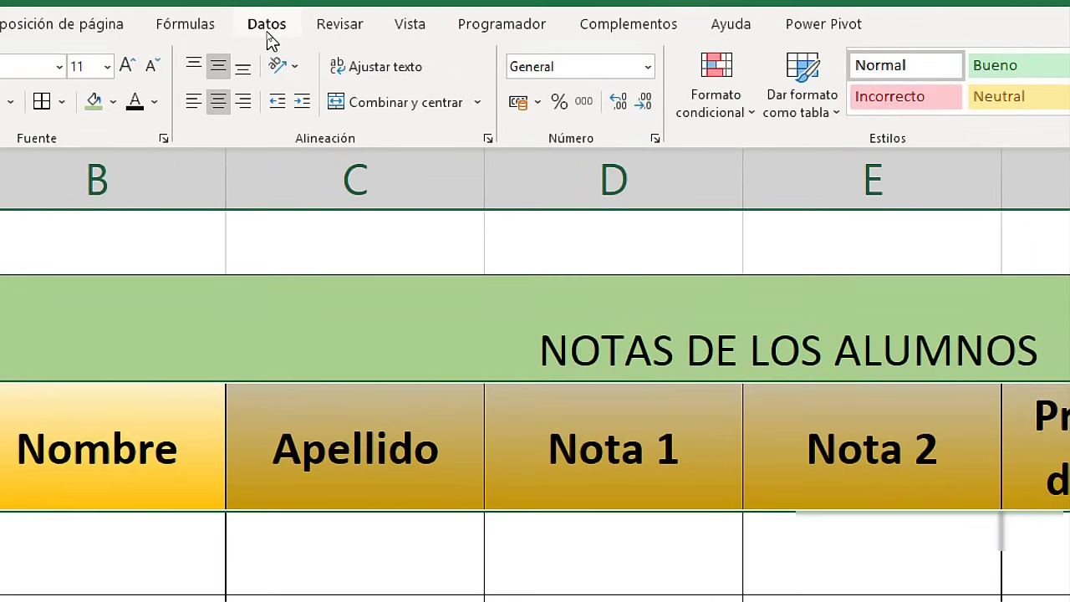
pyautogui.click(267, 28)
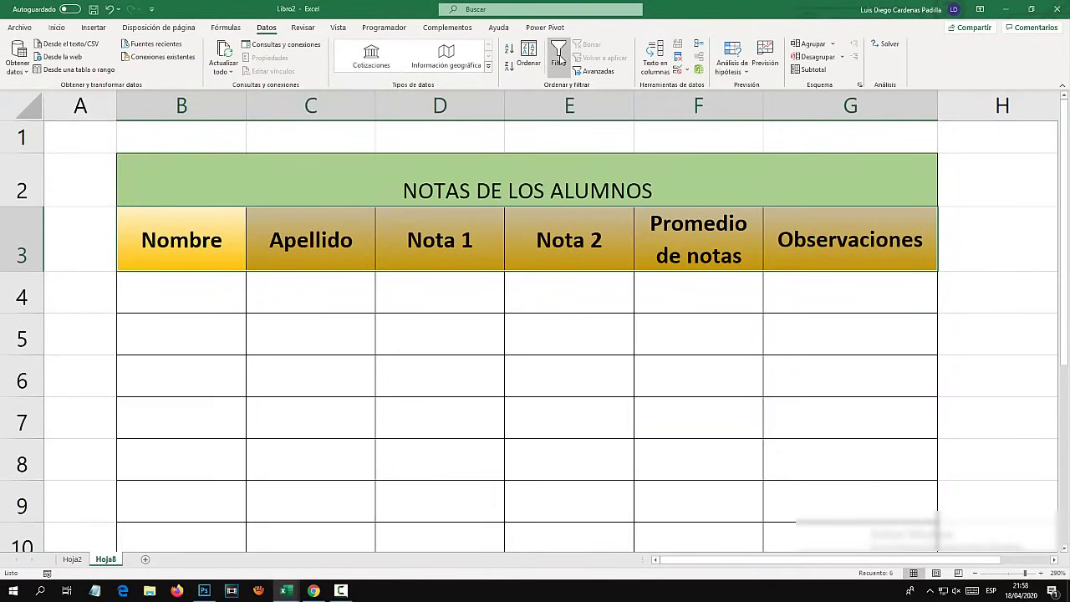
pyautogui.click(559, 59)
pyautogui.click(288, 284)
pyautogui.click(216, 289)
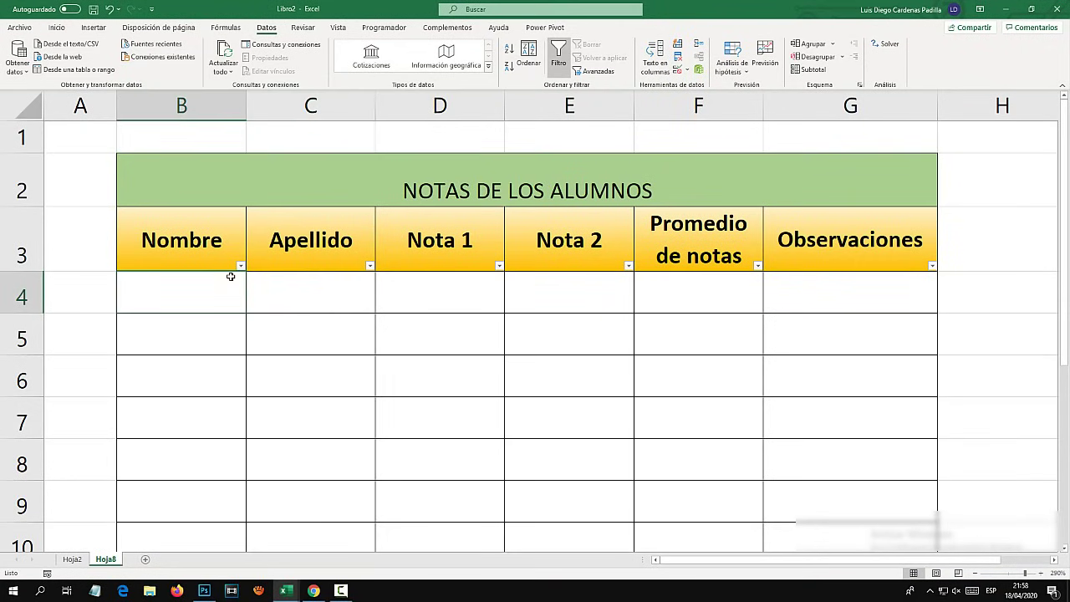
pyautogui.click(241, 266)
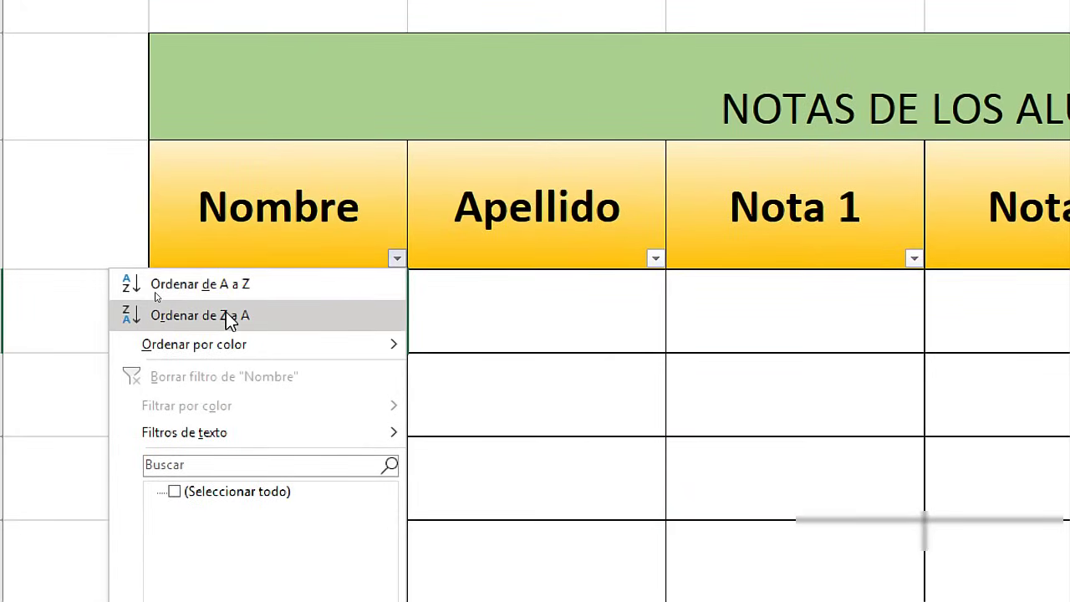
pyautogui.click(228, 318)
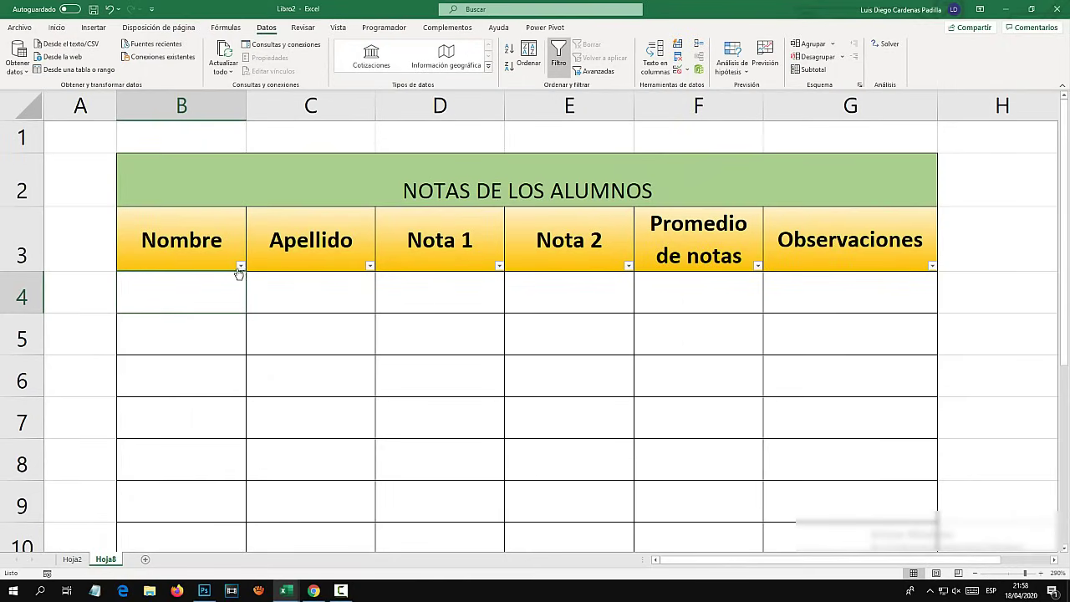
pyautogui.click(240, 265)
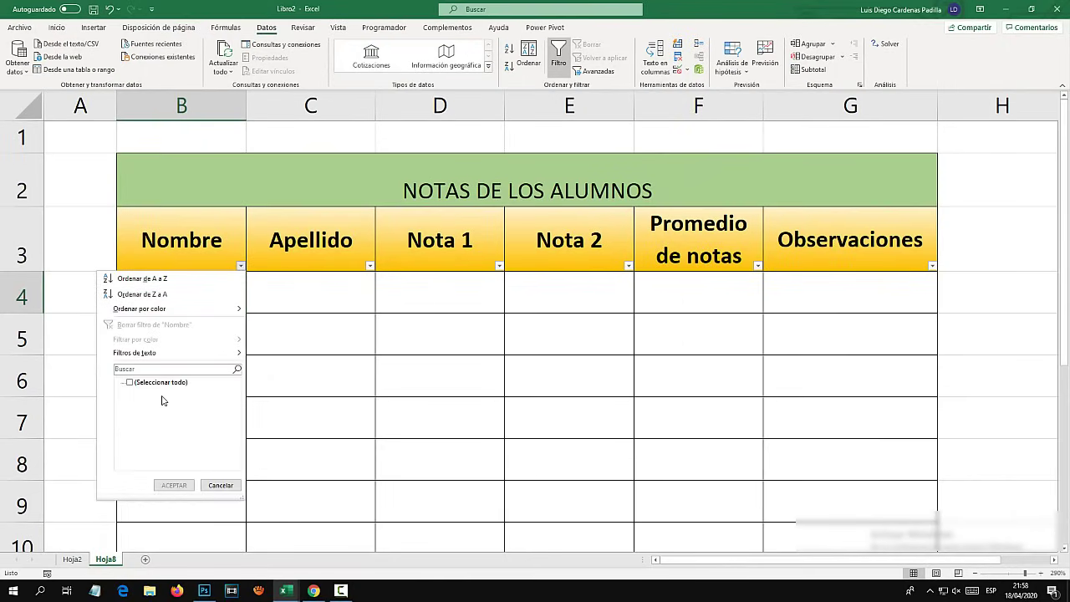
pyautogui.click(370, 266)
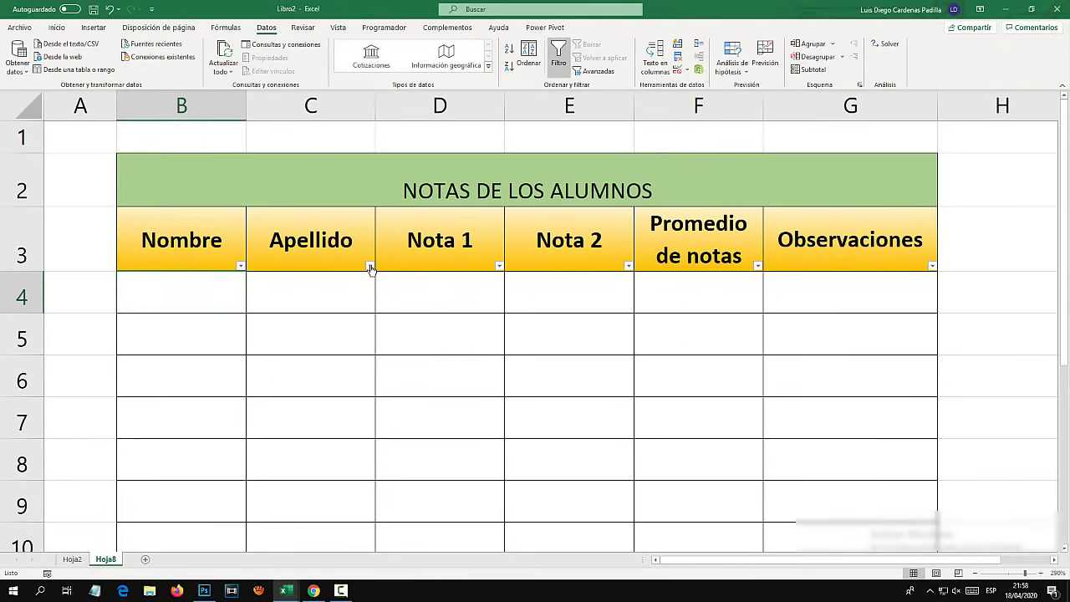
pyautogui.click(370, 266)
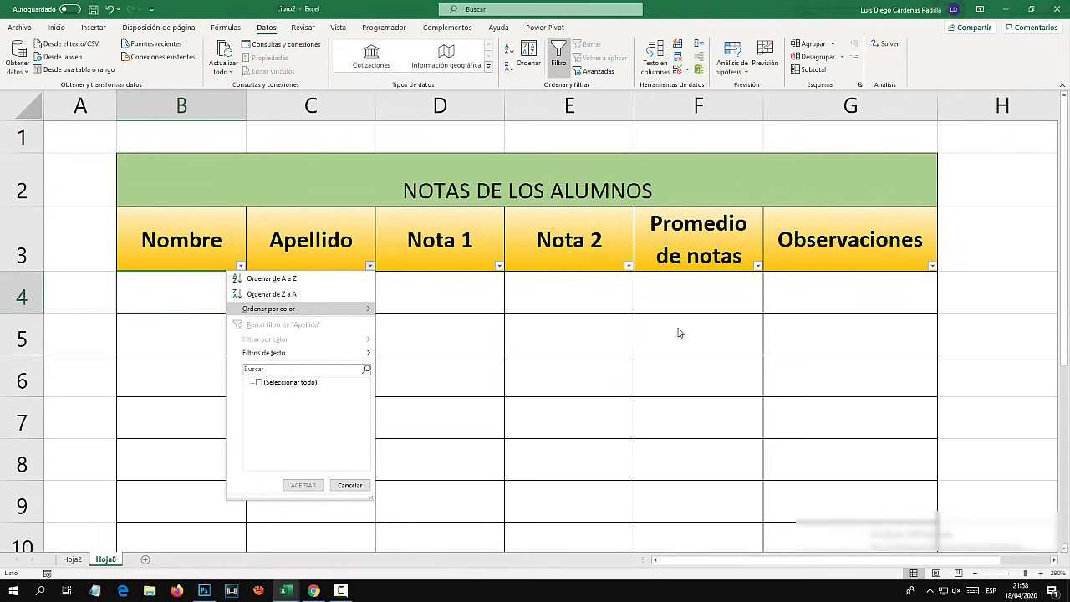
pyautogui.click(439, 339)
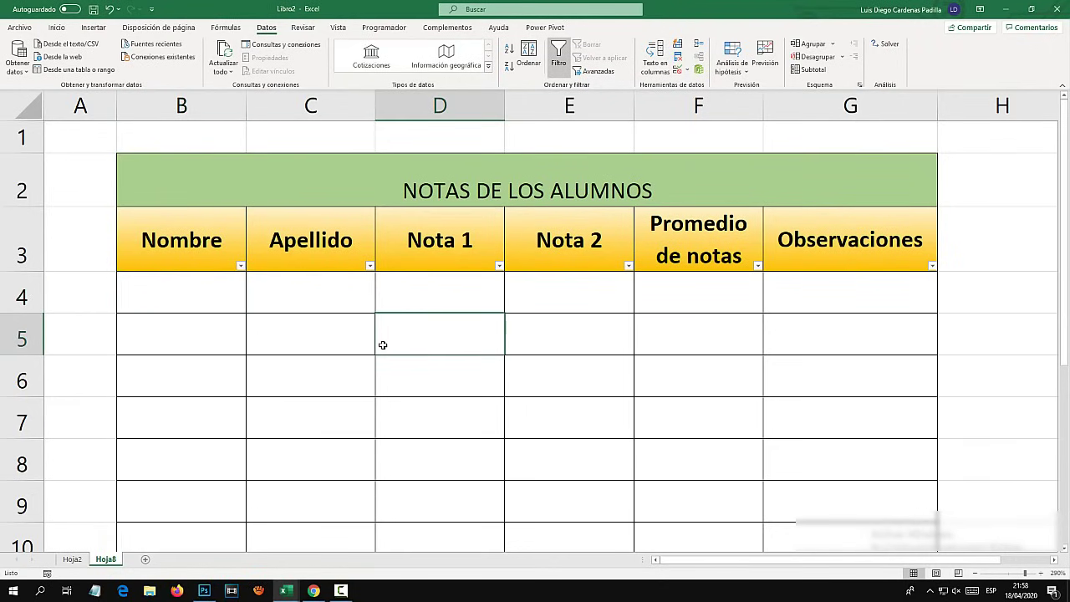
pyautogui.scroll(-1, 815, 411)
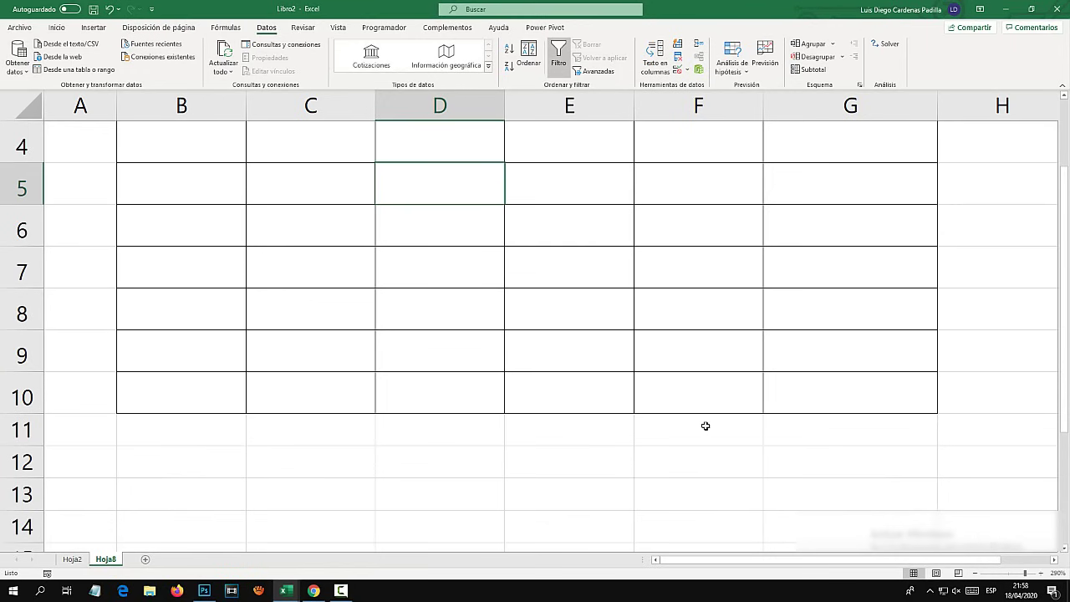
pyautogui.scroll(1, 690, 426)
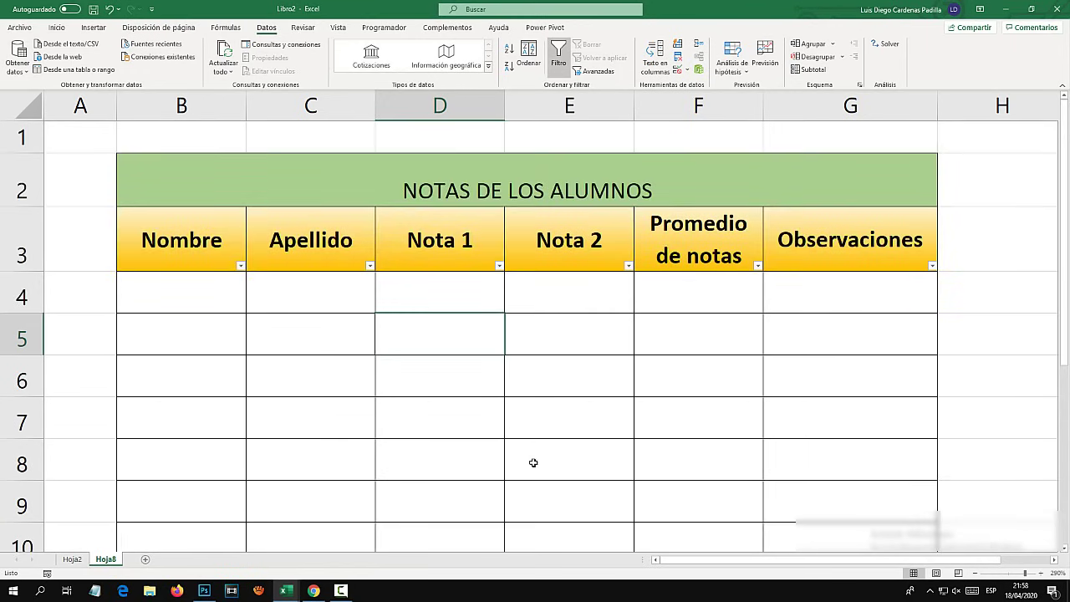
# Step: Drag-select B3:G10, from the Nombre header down to the last empty row
pyautogui.moveTo(234, 234)
pyautogui.mouseDown()
pyautogui.moveTo(861, 571)
pyautogui.moveTo(838, 459)
pyautogui.mouseUp()
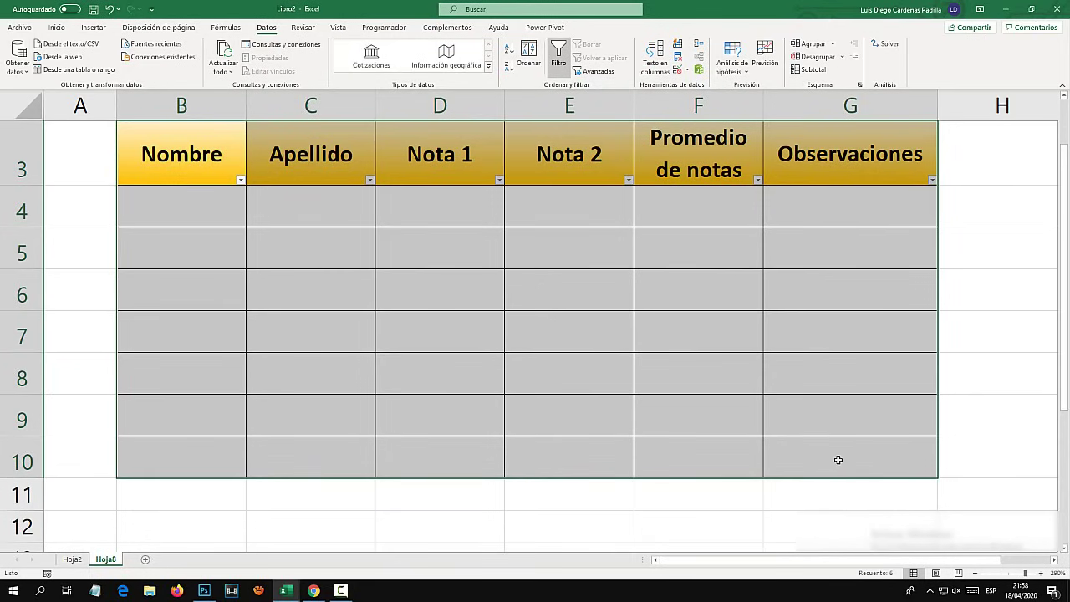
pyautogui.scroll(1, 589, 409)
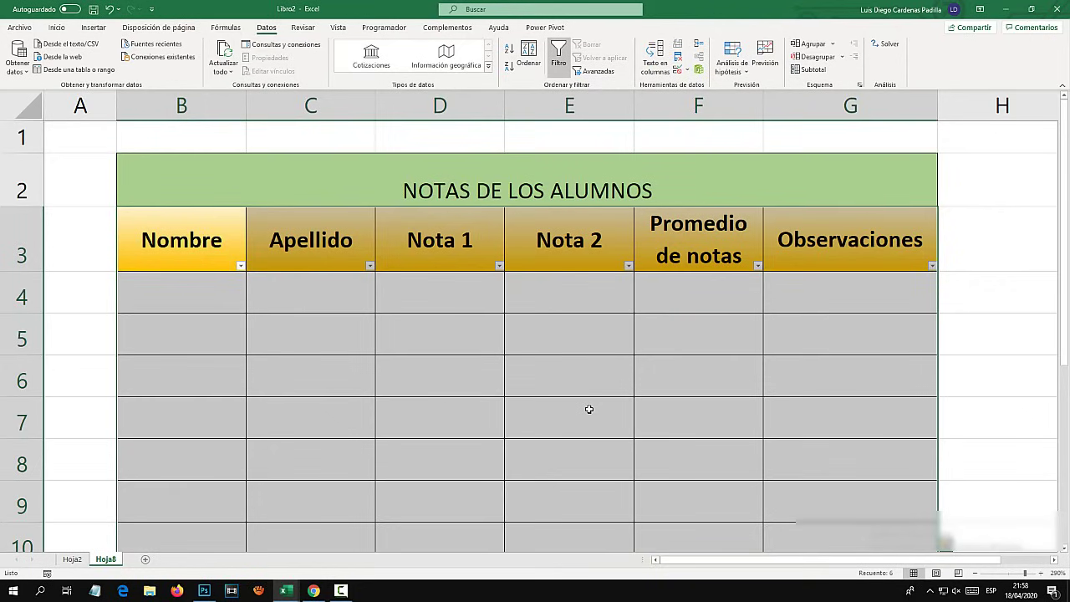
pyautogui.click(418, 363)
pyautogui.moveTo(173, 239)
pyautogui.mouseDown()
pyautogui.moveTo(665, 283)
pyautogui.moveTo(823, 327)
pyautogui.mouseUp()
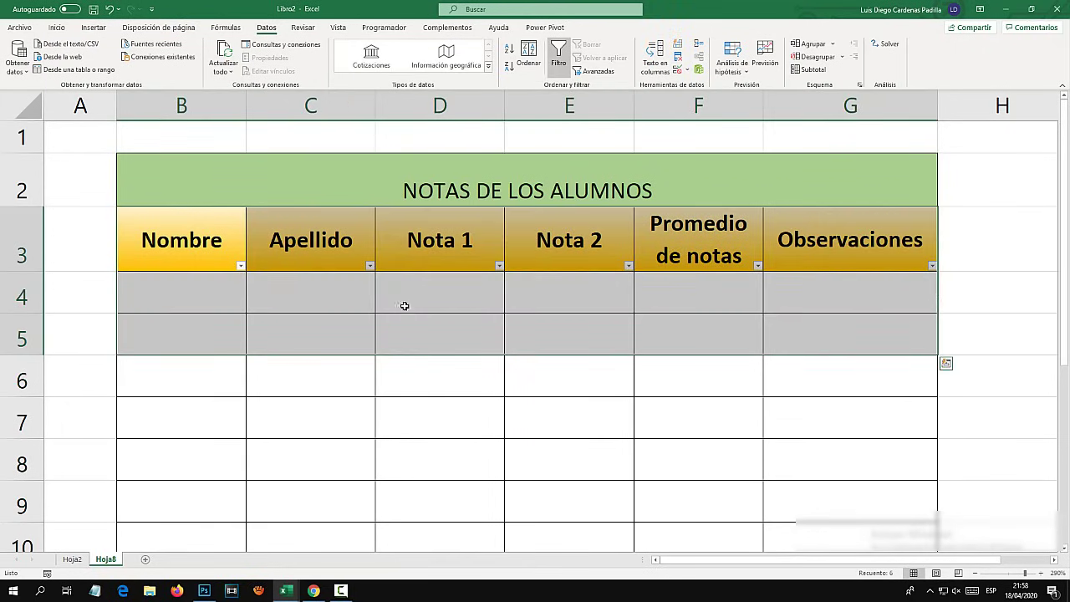
pyautogui.click(560, 177)
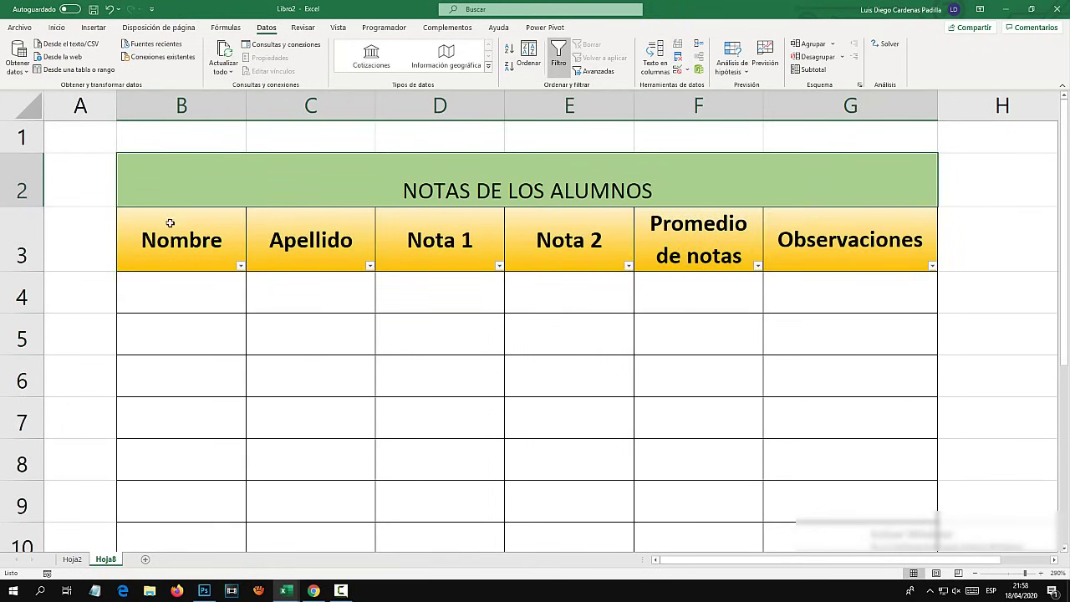
pyautogui.moveTo(167, 222); pyautogui.dragTo(855, 450)
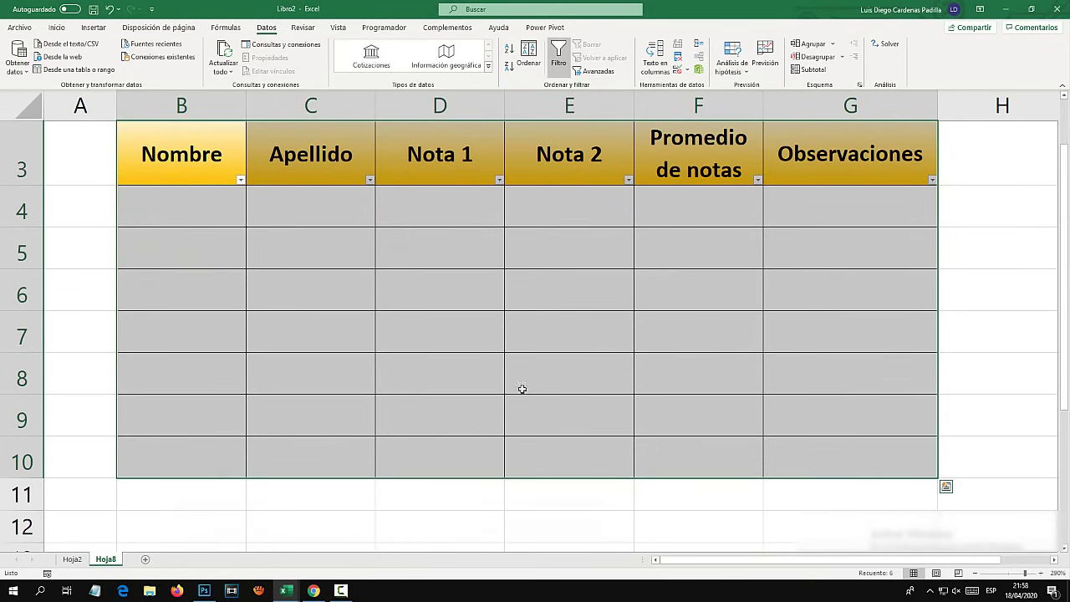
pyautogui.scroll(1, 520, 389)
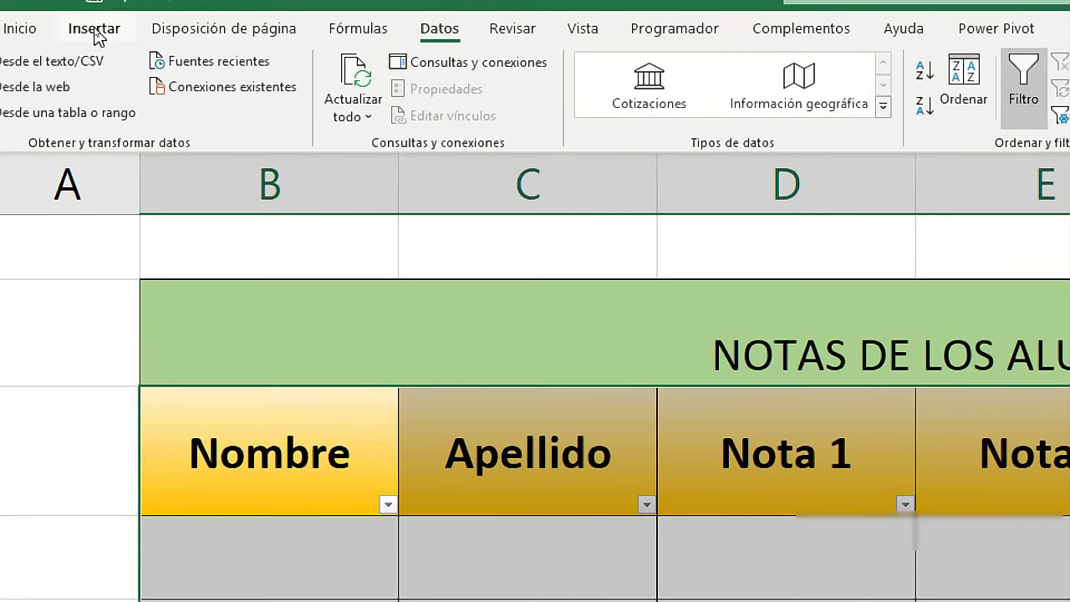
# Step: Insert a table from B3:G10 with 'La tabla tiene encabezados' checked
pyautogui.click(95, 31)
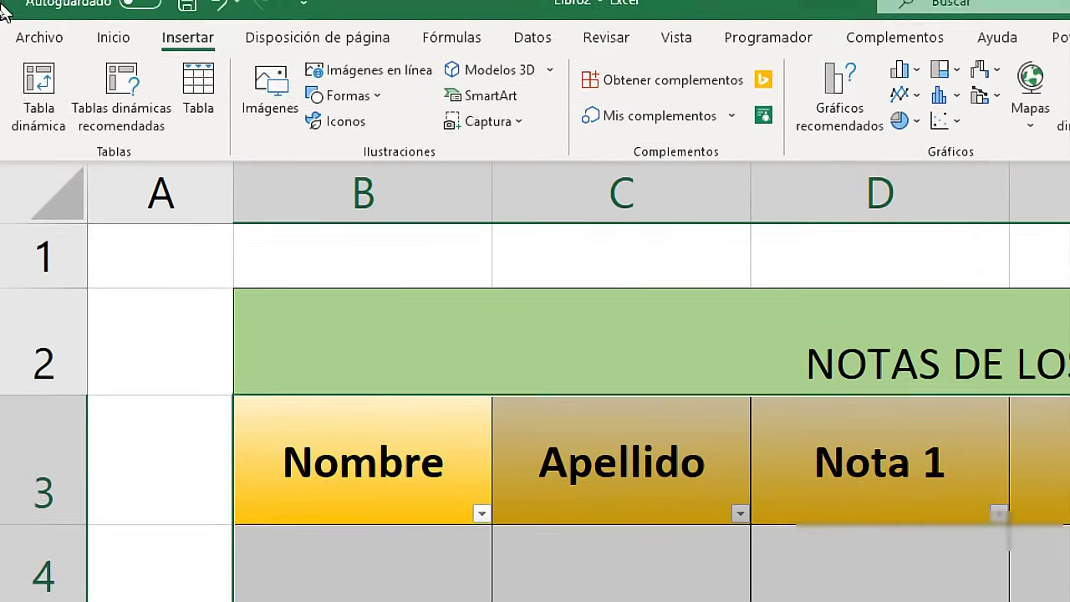
pyautogui.click(209, 100)
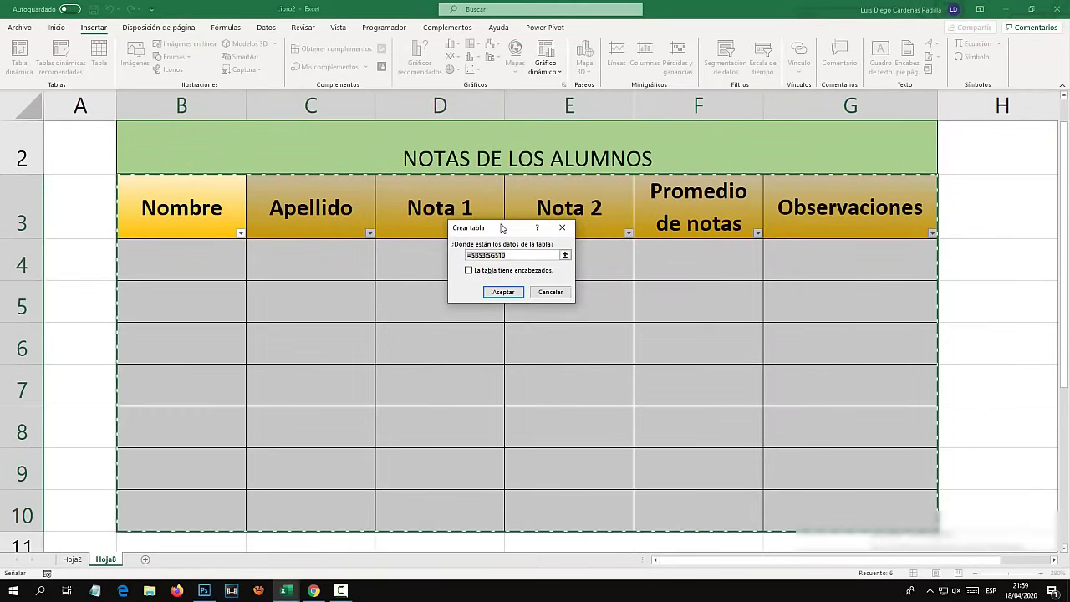
pyautogui.moveTo(502, 228); pyautogui.dragTo(441, 220)
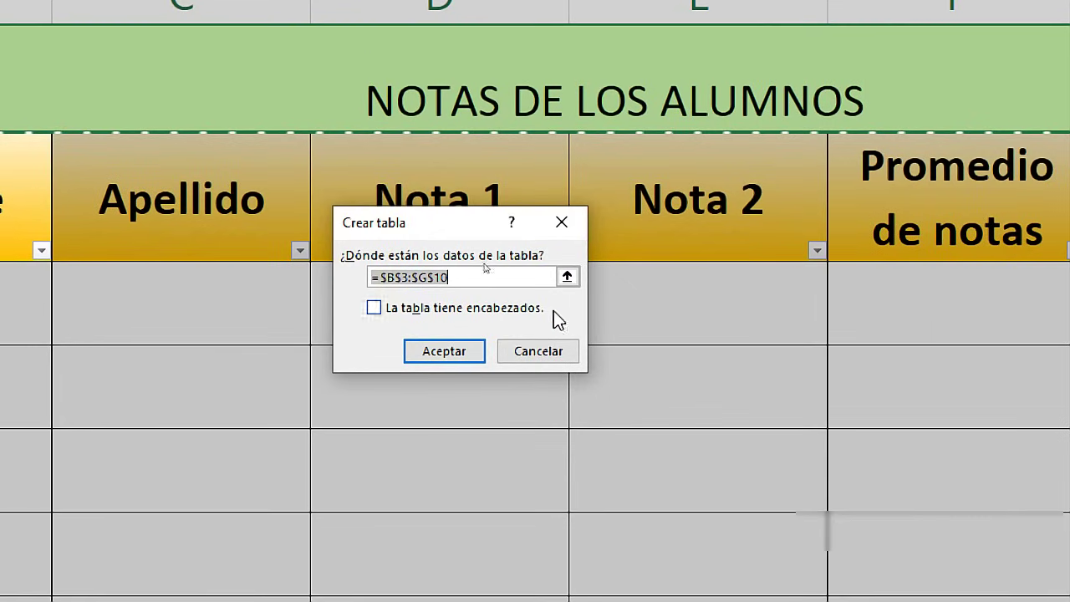
pyautogui.click(374, 308)
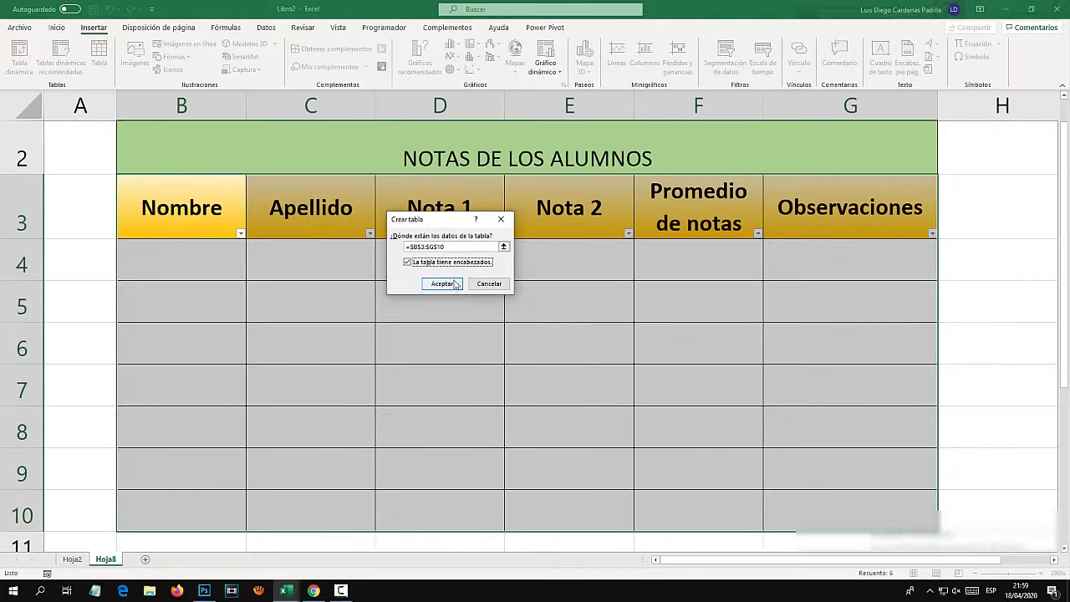
pyautogui.click(442, 284)
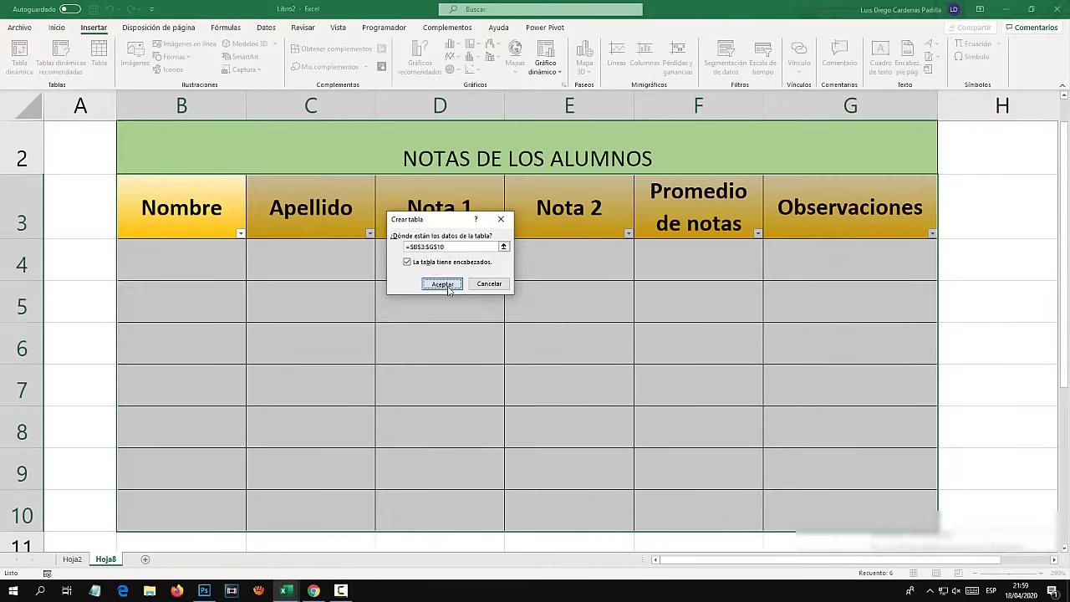
pyautogui.scroll(-1, 502, 326)
# Step: Change the font colour of header row B3:G3 to a dark theme colour
pyautogui.scroll(1, 418, 335)
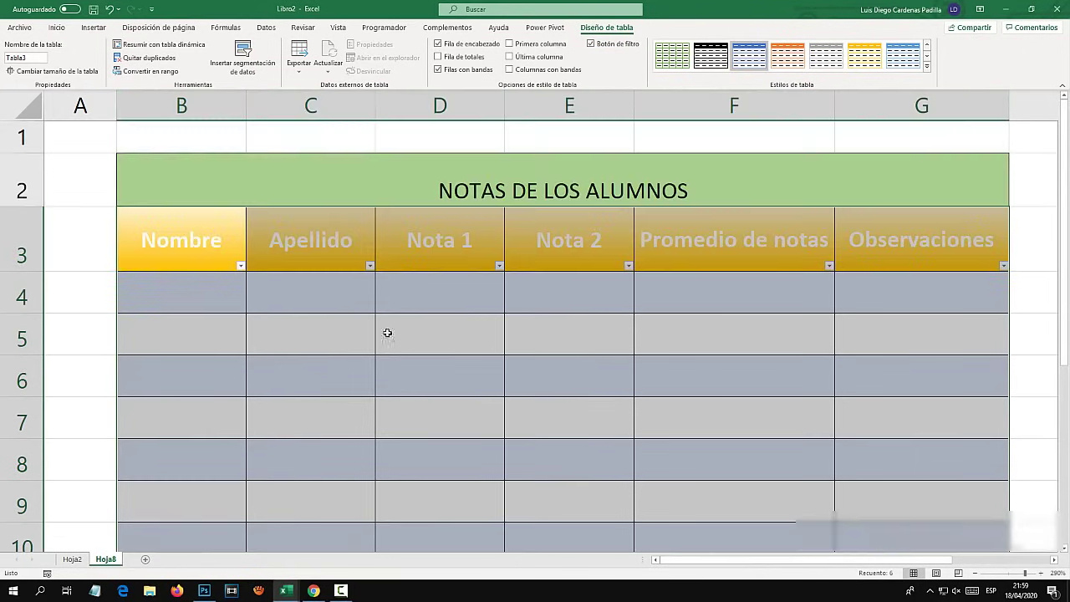
pyautogui.scroll(1, 184, 246)
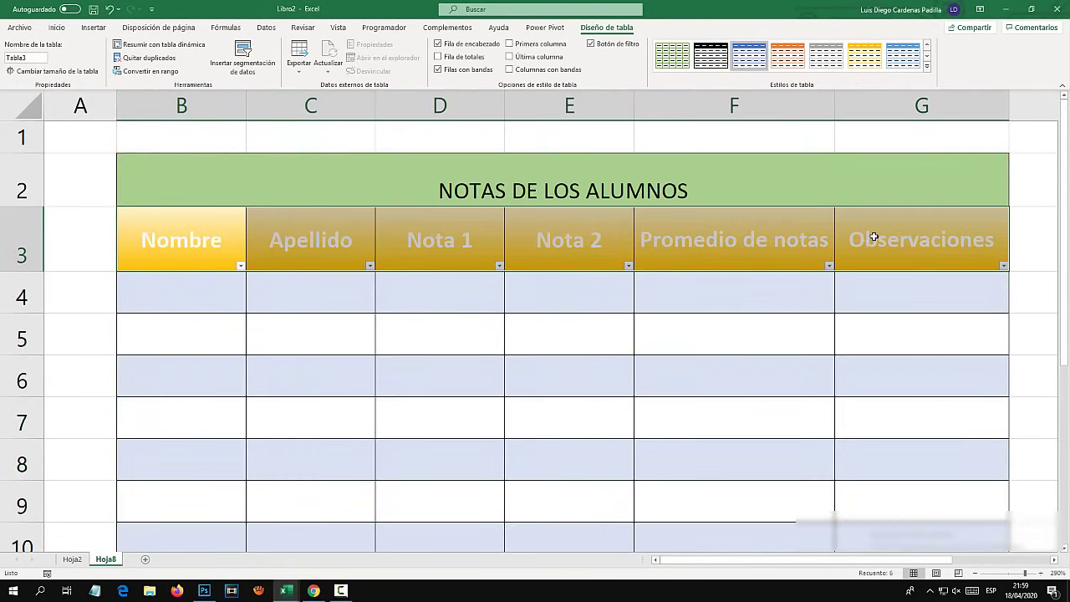
pyautogui.moveTo(182, 242); pyautogui.dragTo(878, 240)
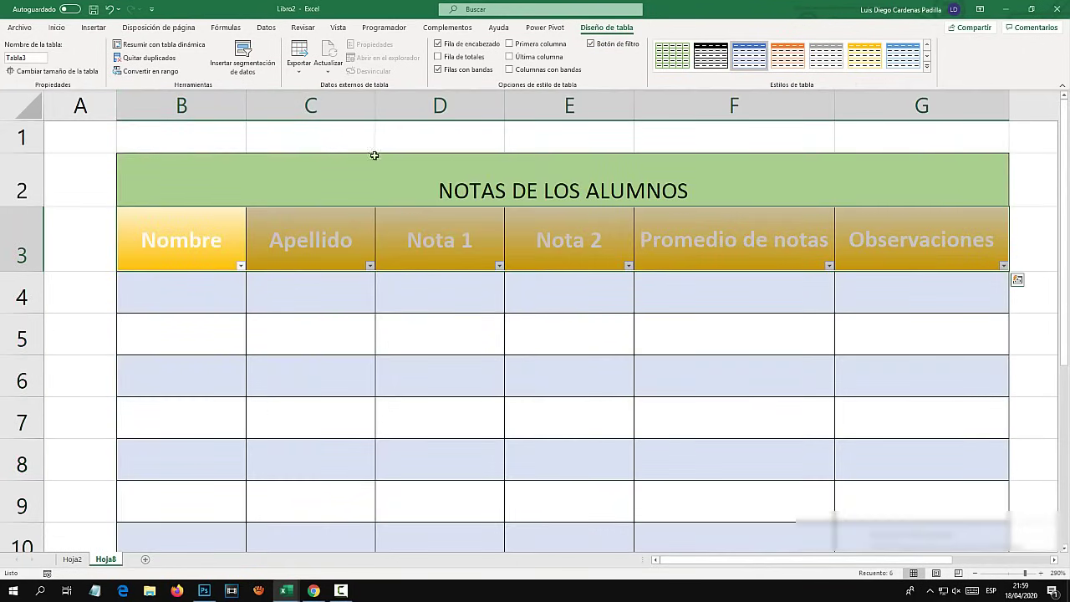
pyautogui.click(56, 28)
pyautogui.click(210, 66)
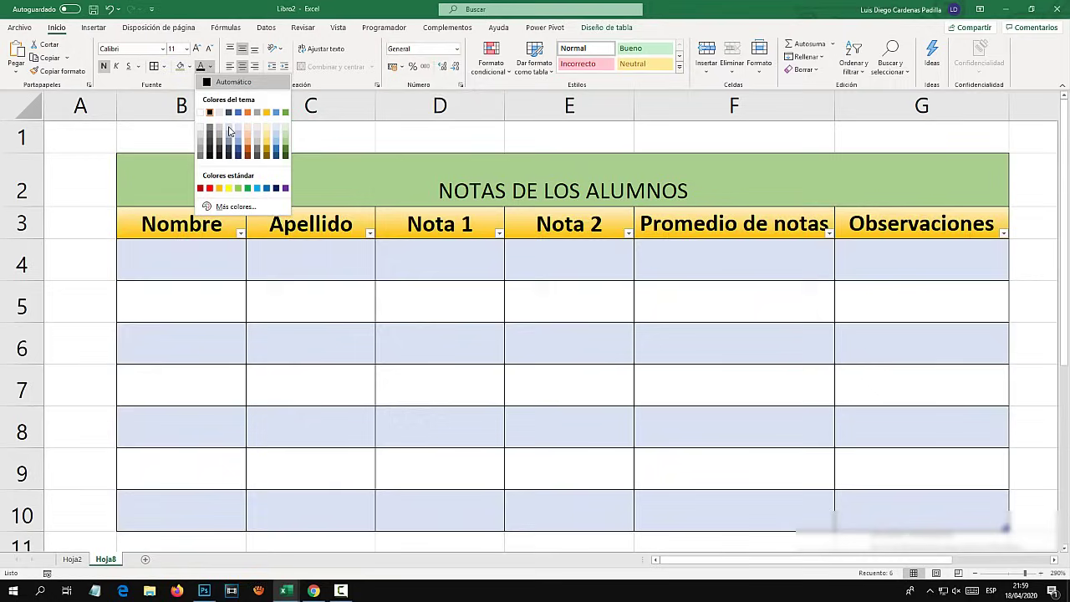
pyautogui.click(210, 159)
# Step: Move through the table body cells D6, E4, B4, C4, F5, C5 and E5
pyautogui.click(384, 343)
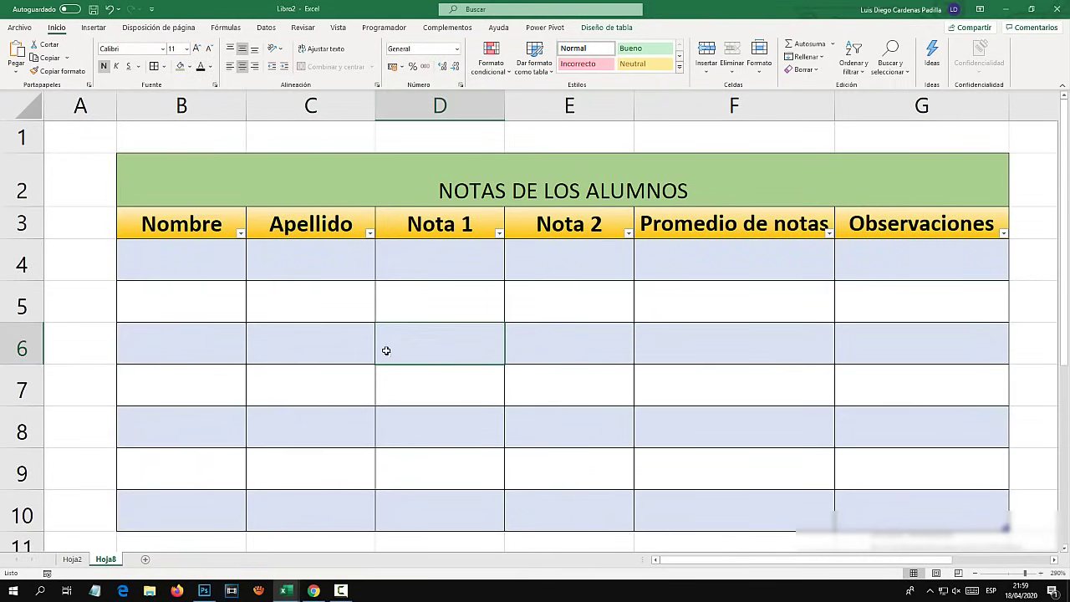
pyautogui.scroll(-1, 384, 326)
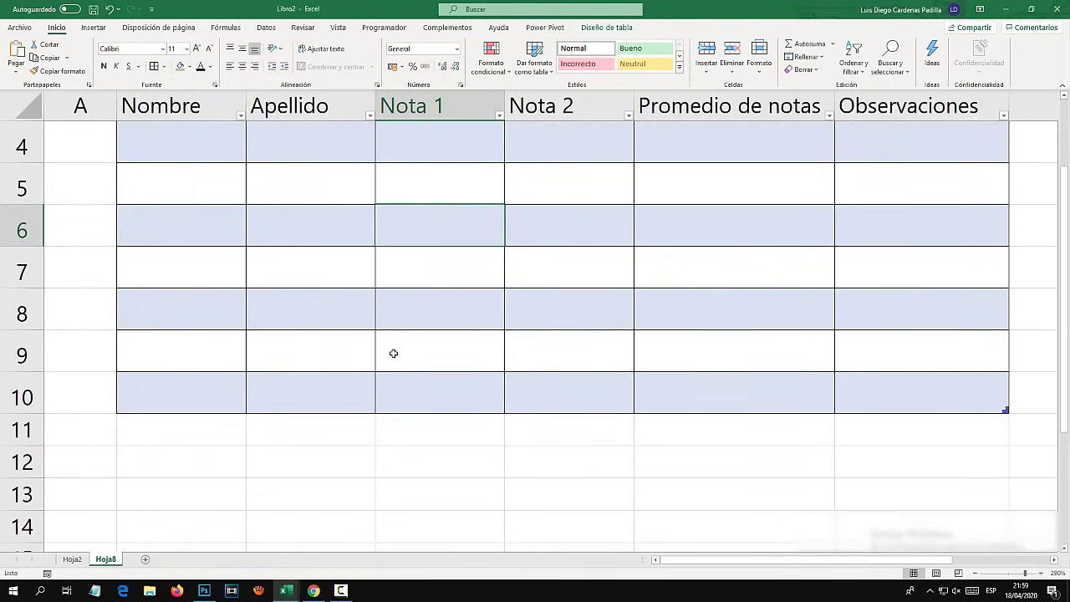
pyautogui.scroll(1, 392, 354)
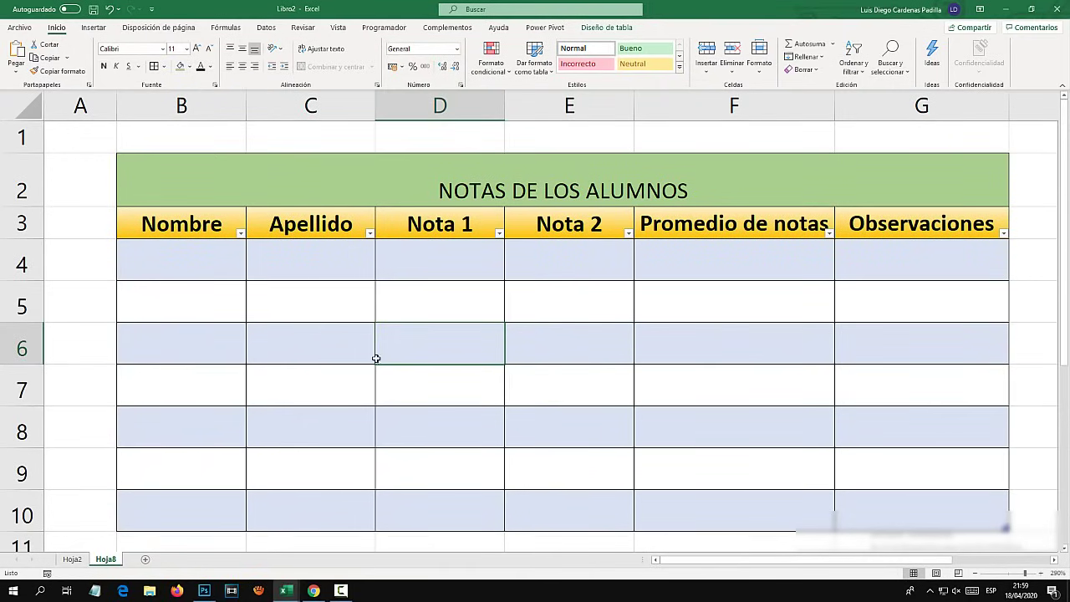
pyautogui.click(566, 271)
pyautogui.click(192, 259)
pyautogui.click(300, 254)
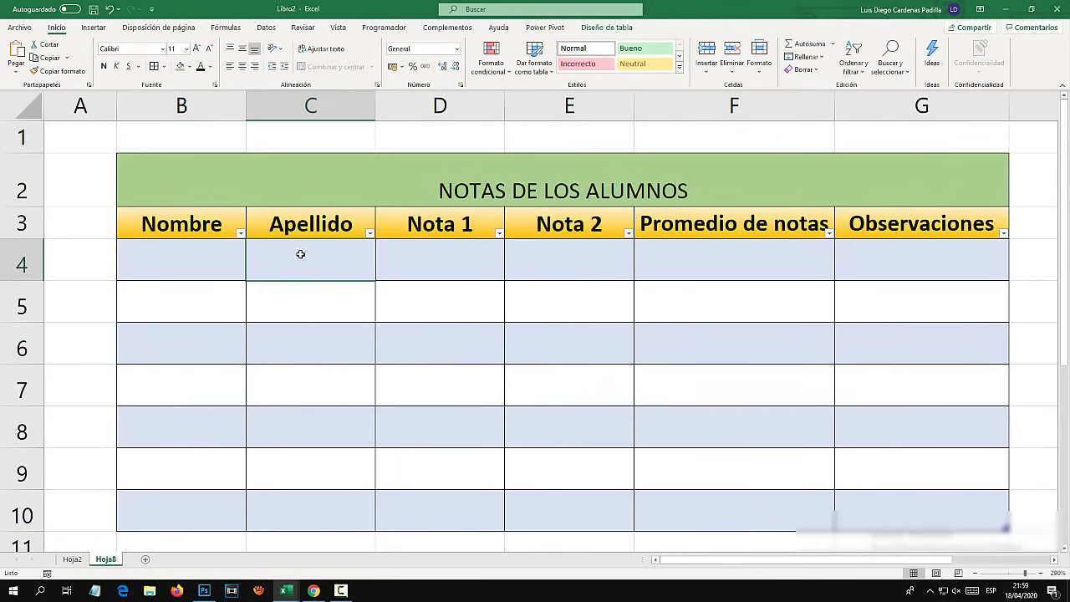
pyautogui.click(699, 303)
pyautogui.click(351, 294)
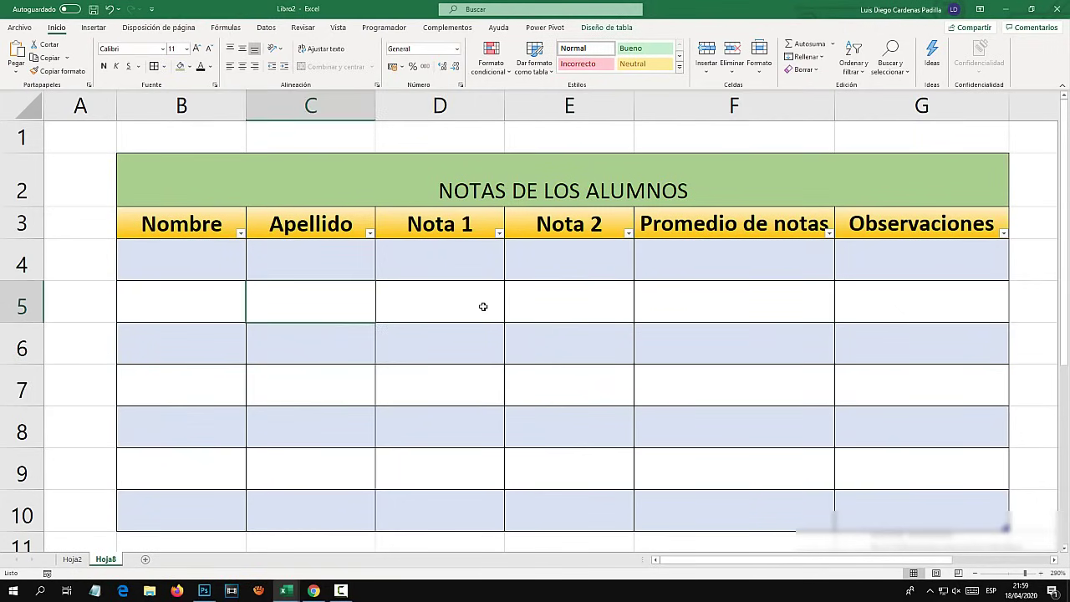
pyautogui.click(508, 304)
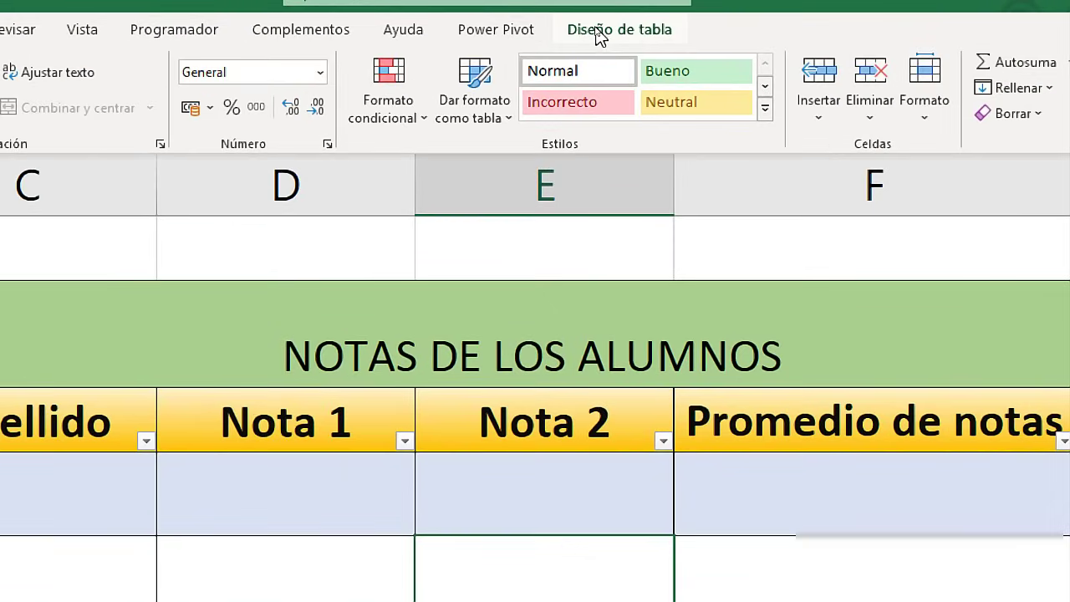
# Step: Replace the table name Tabla3 with NOTAS and return to the Nombre cells
pyautogui.click(599, 32)
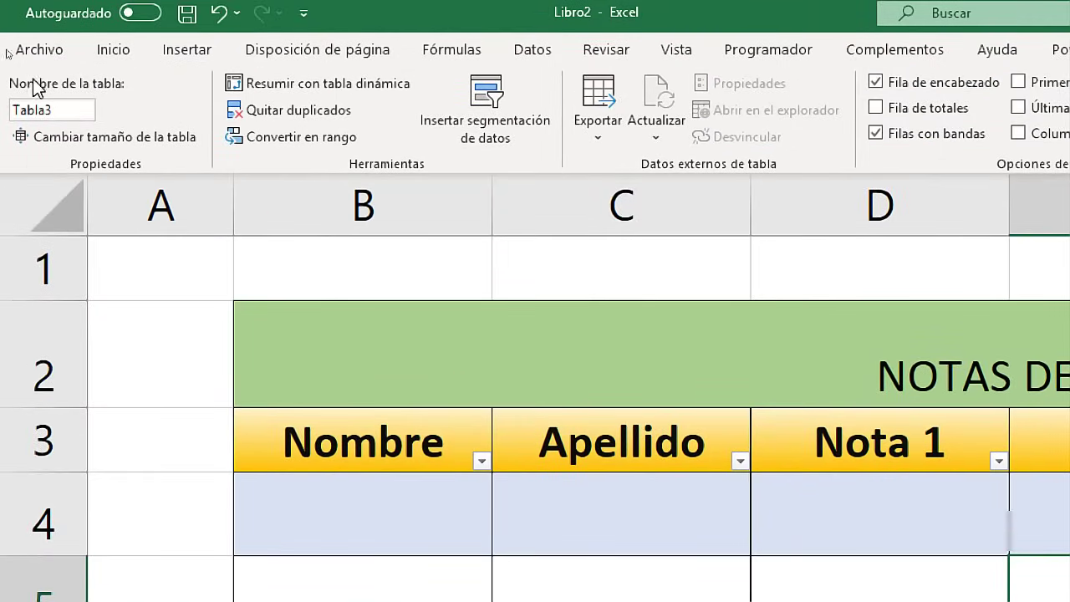
pyautogui.click(53, 110)
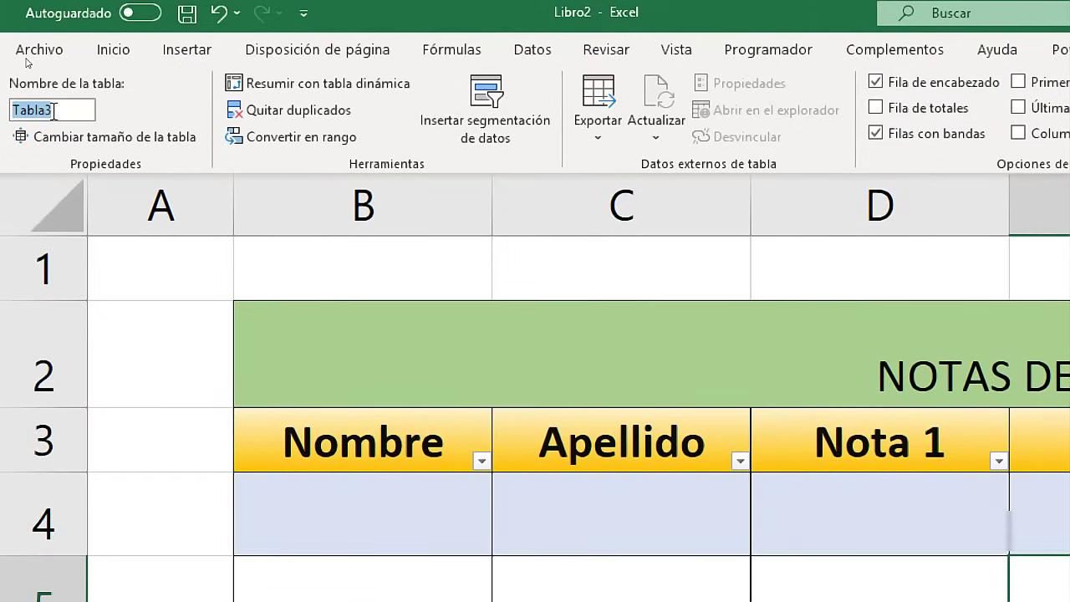
pyautogui.write('NOTAS')
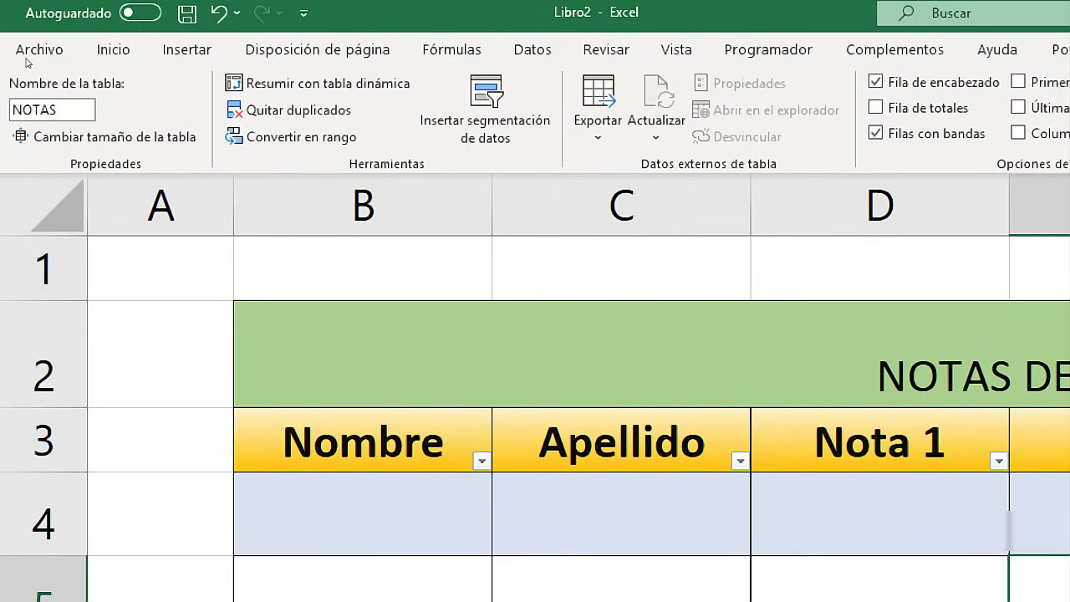
pyautogui.doubleClick(53, 110)
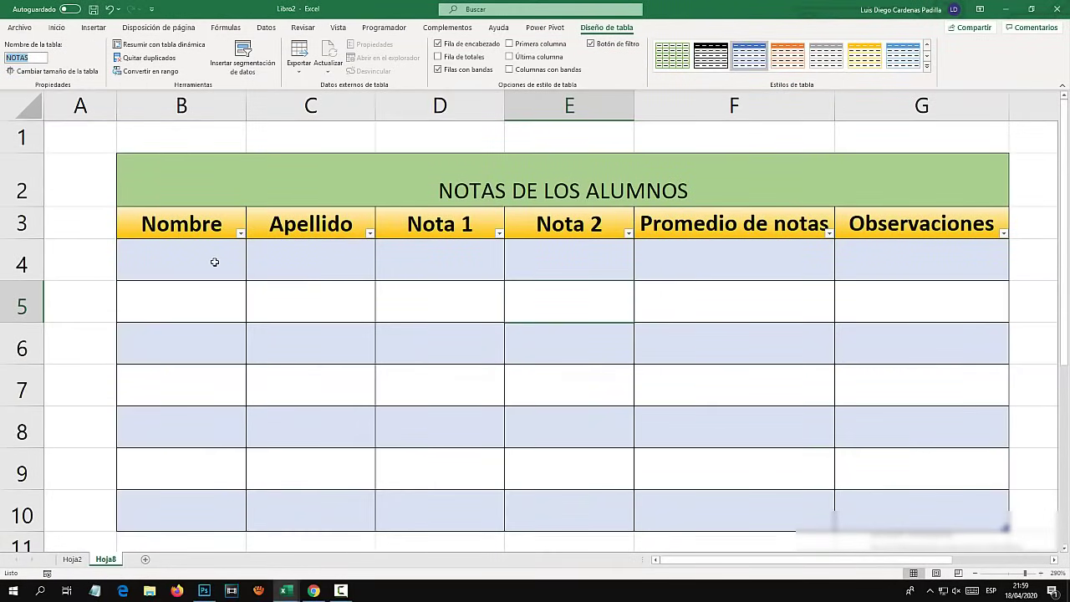
pyautogui.click(306, 279)
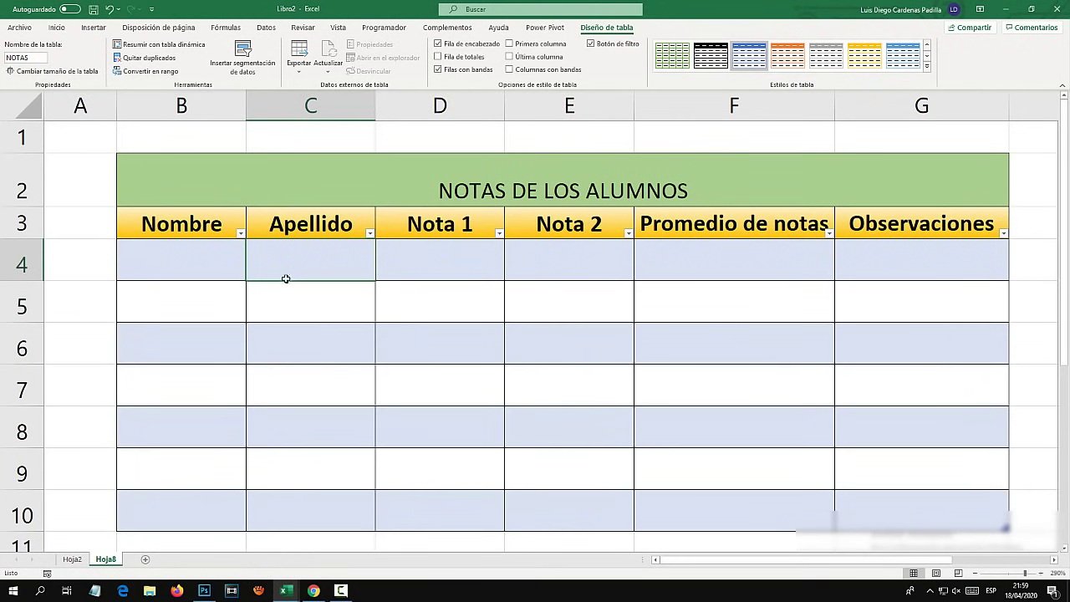
pyautogui.click(229, 302)
pyautogui.scroll(-1, 326, 324)
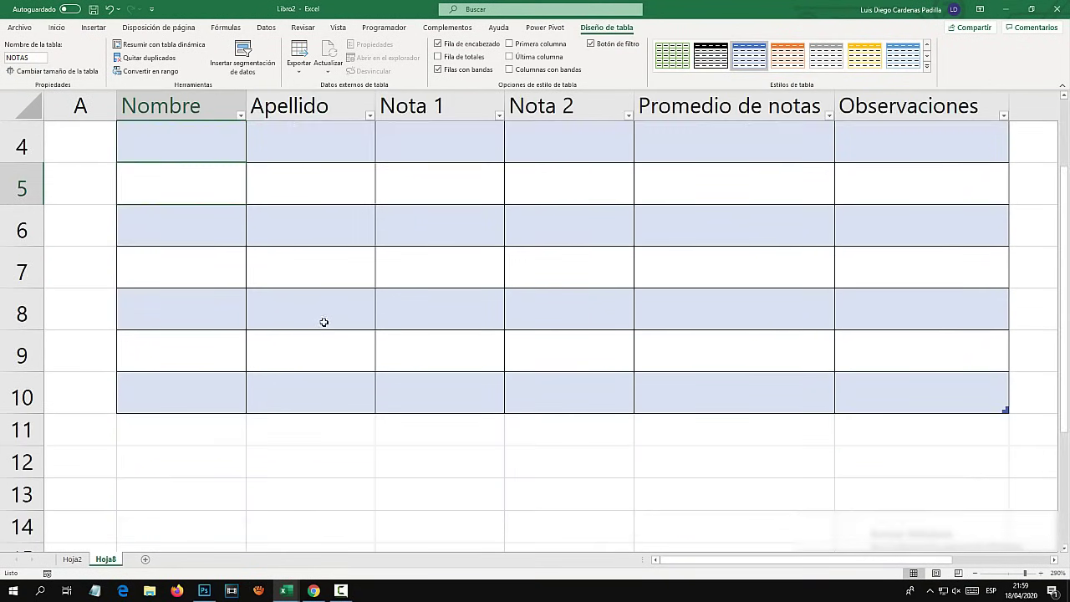
pyautogui.scroll(1, 328, 326)
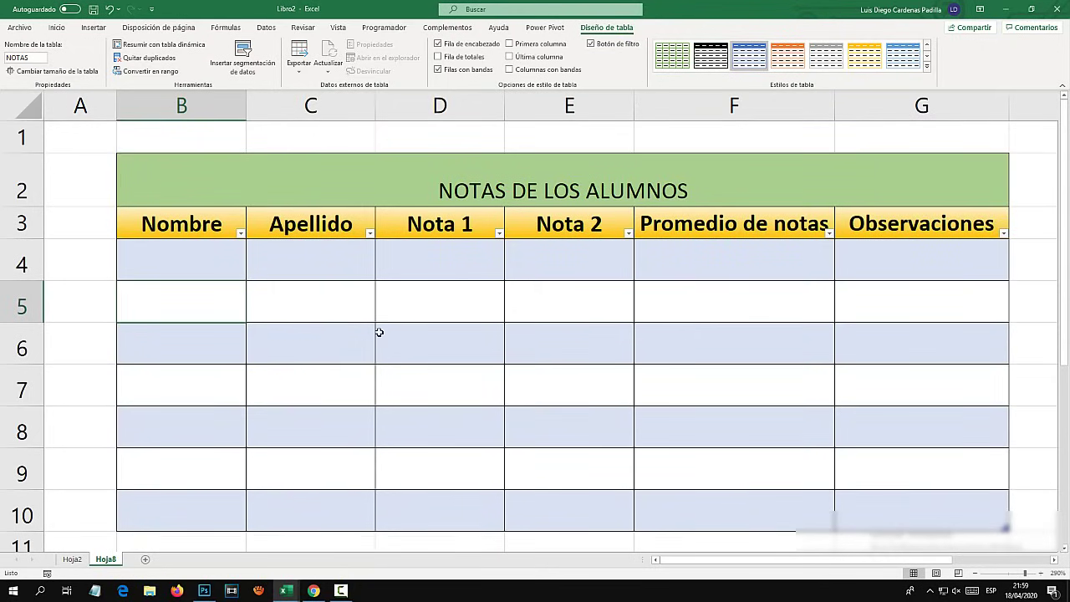
# Step: Enter =(D4*E4/2) in F4 so the formula fills the Promedio de notas column
pyautogui.click(699, 264)
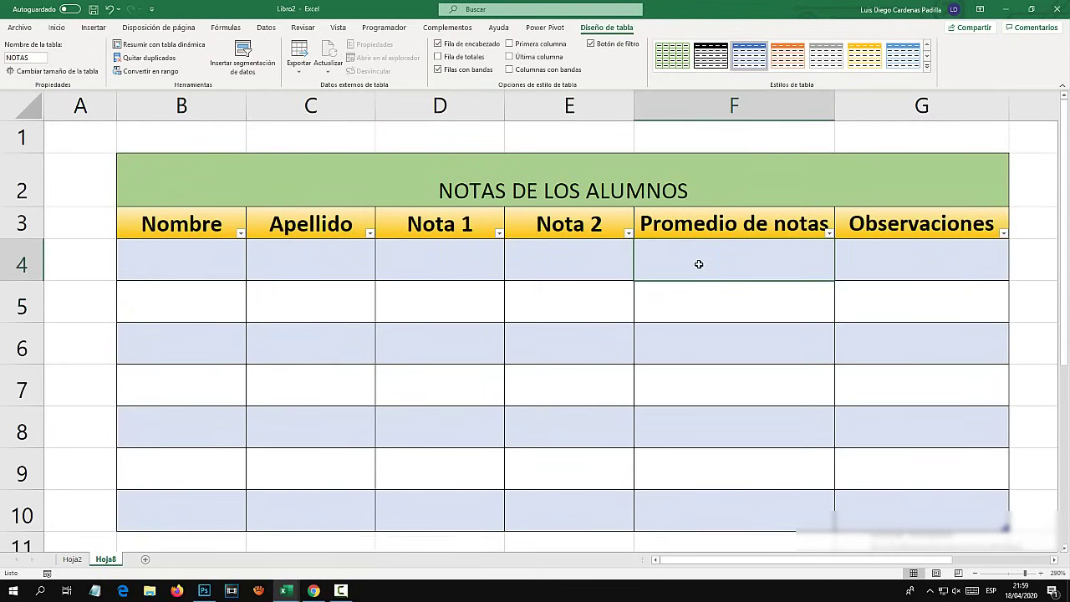
pyautogui.write('=')
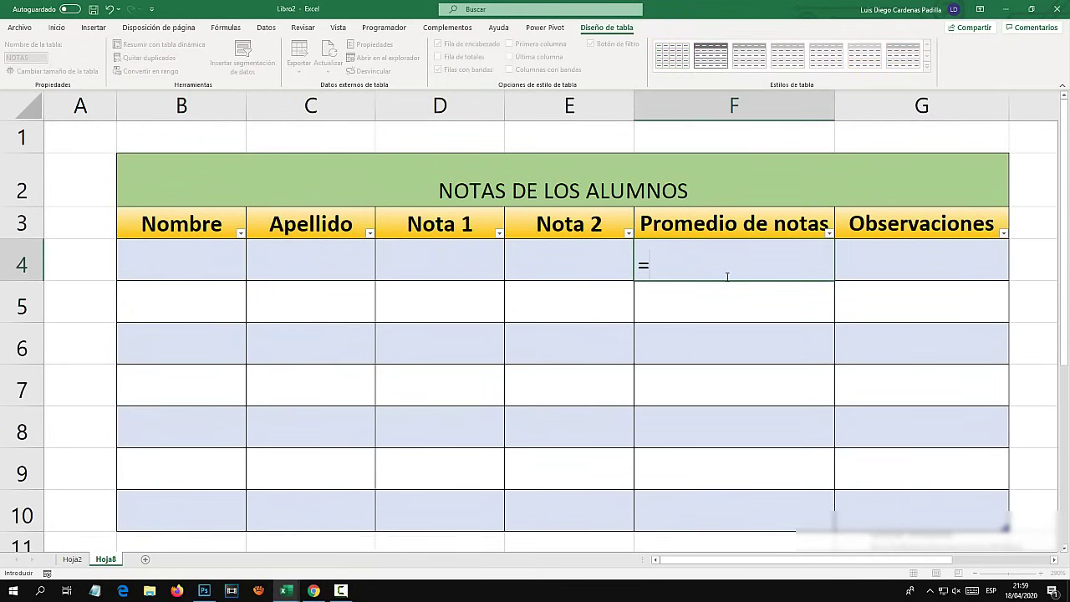
pyautogui.write('(')
pyautogui.click(450, 260)
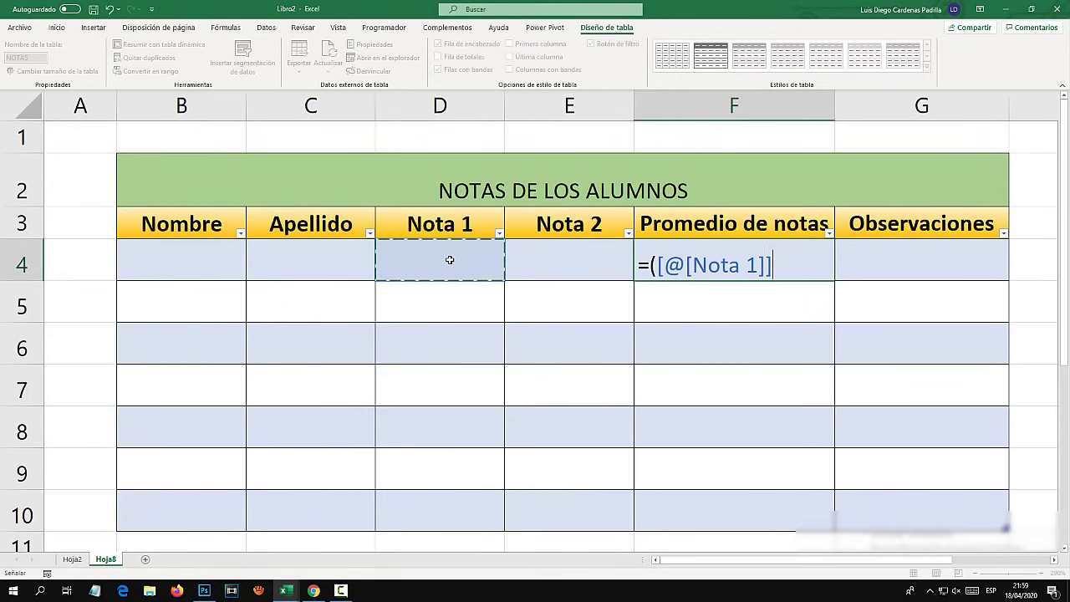
pyautogui.write('*')
pyautogui.click(553, 259)
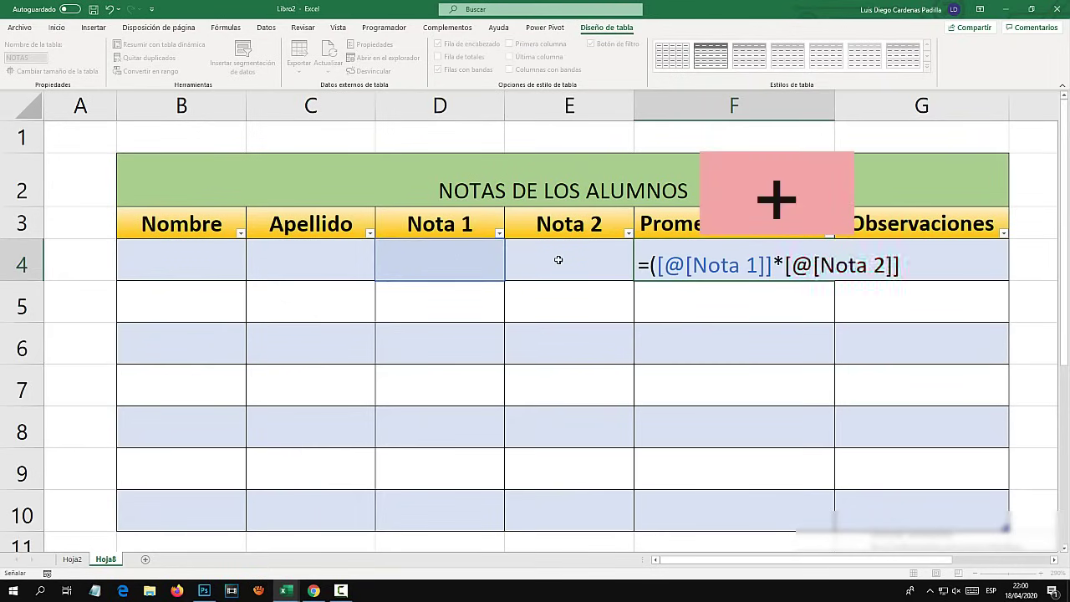
pyautogui.write('/')
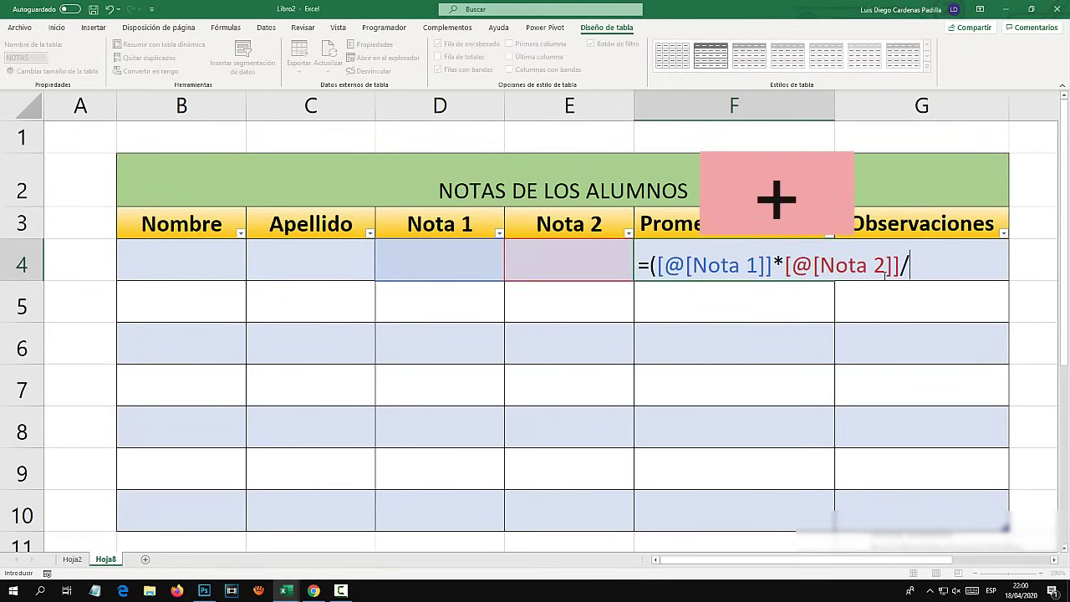
pyautogui.write('2)')
pyautogui.press('Return')
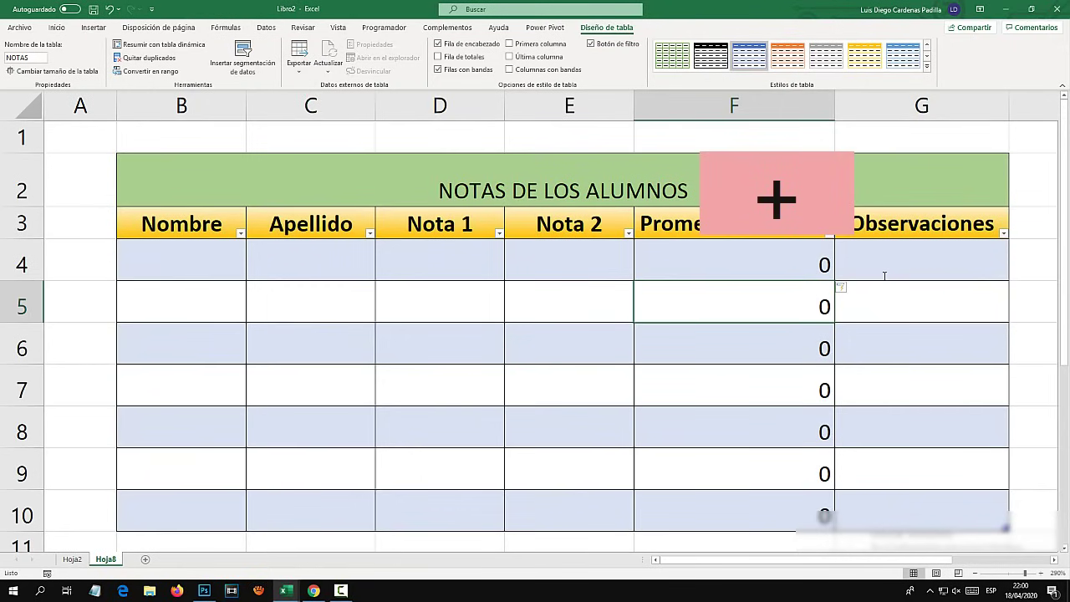
# Step: Check the Promedio de notas results from row 4 to row 10, each showing 0
pyautogui.click(767, 270)
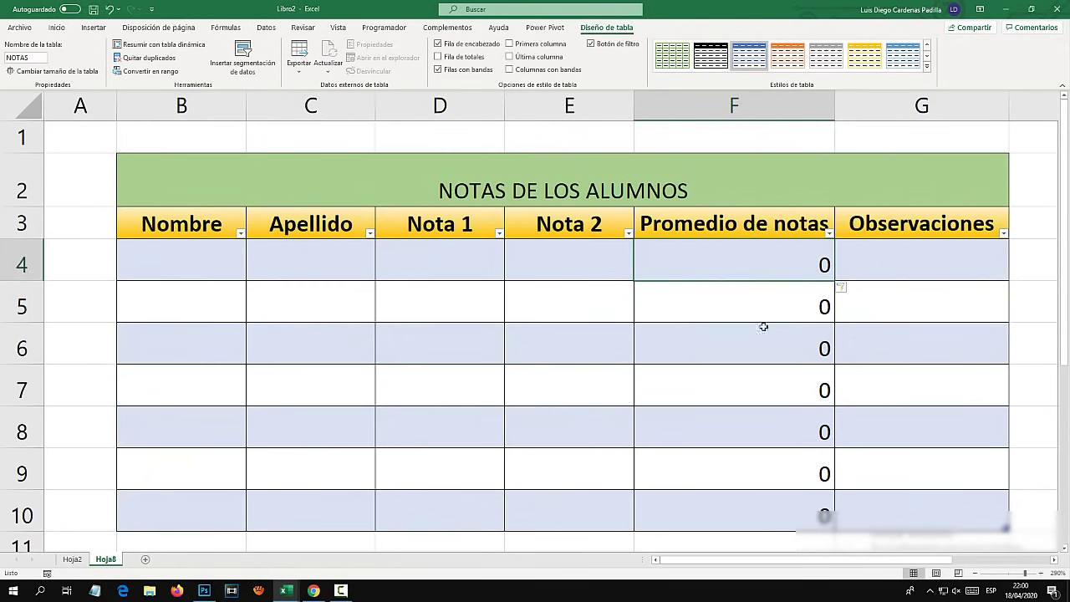
pyautogui.click(784, 493)
pyautogui.click(783, 468)
pyautogui.click(779, 428)
pyautogui.click(779, 385)
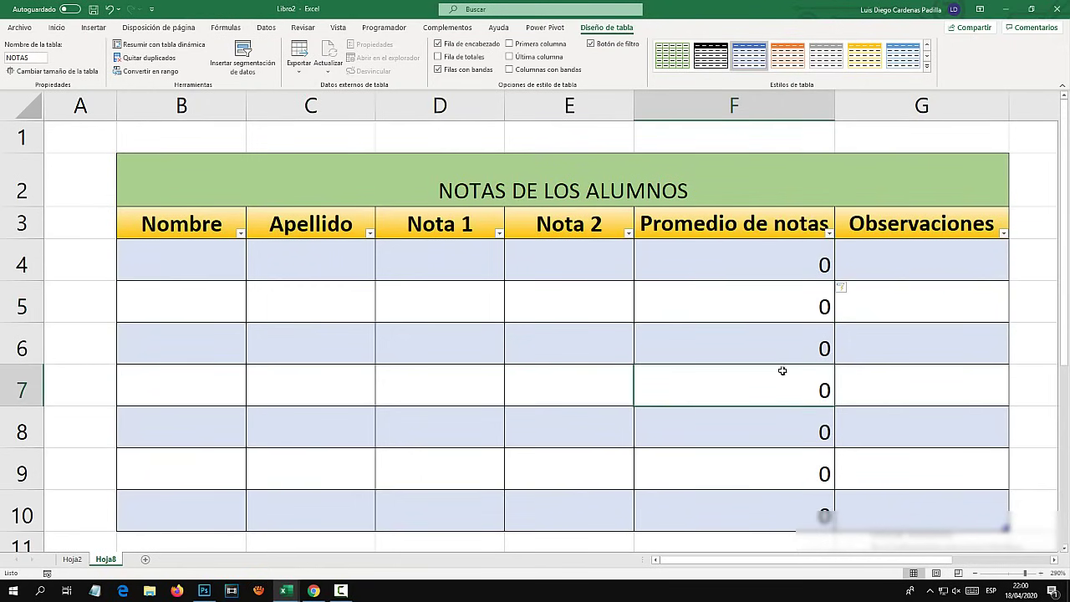
pyautogui.click(781, 341)
pyautogui.scroll(-1, 773, 335)
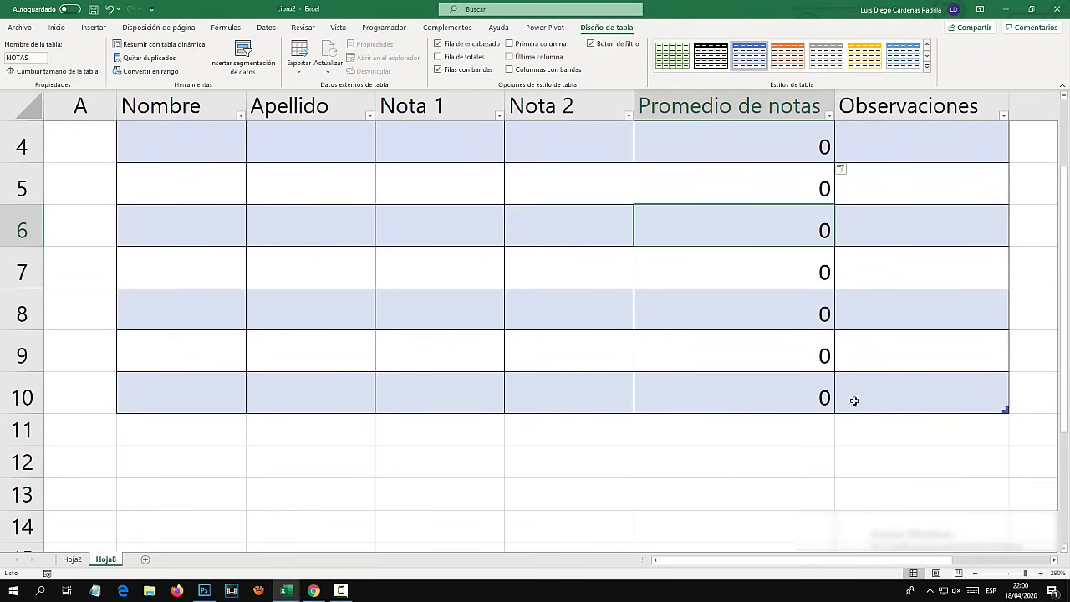
# Step: Type SDFSDFSDF in B11 to extend the table to row 11, then delete the text
pyautogui.click(225, 434)
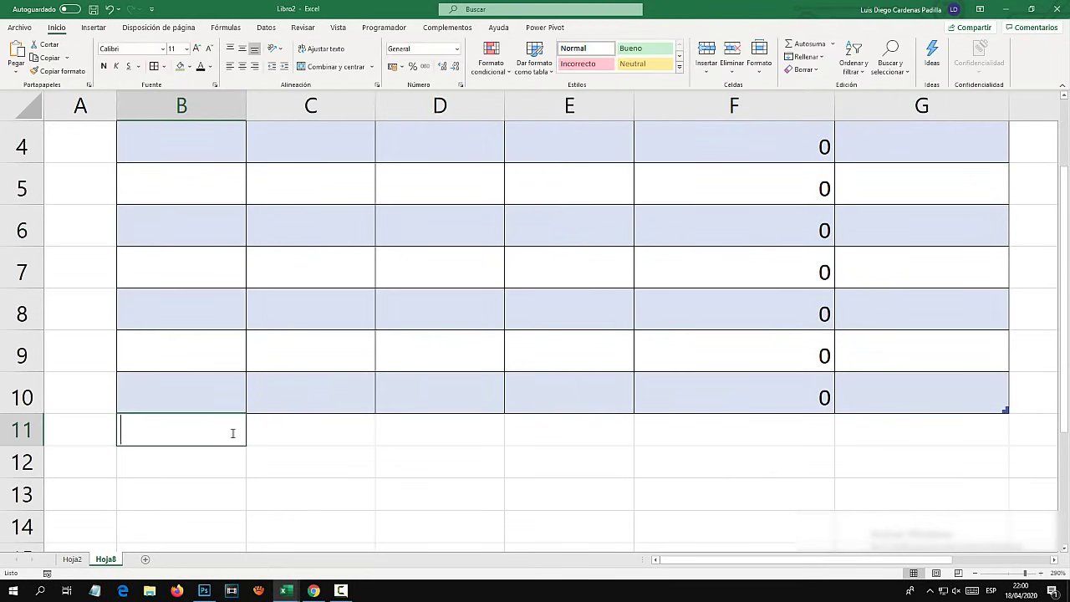
pyautogui.write('SDFSDFSDF')
pyautogui.click(405, 456)
pyautogui.click(810, 437)
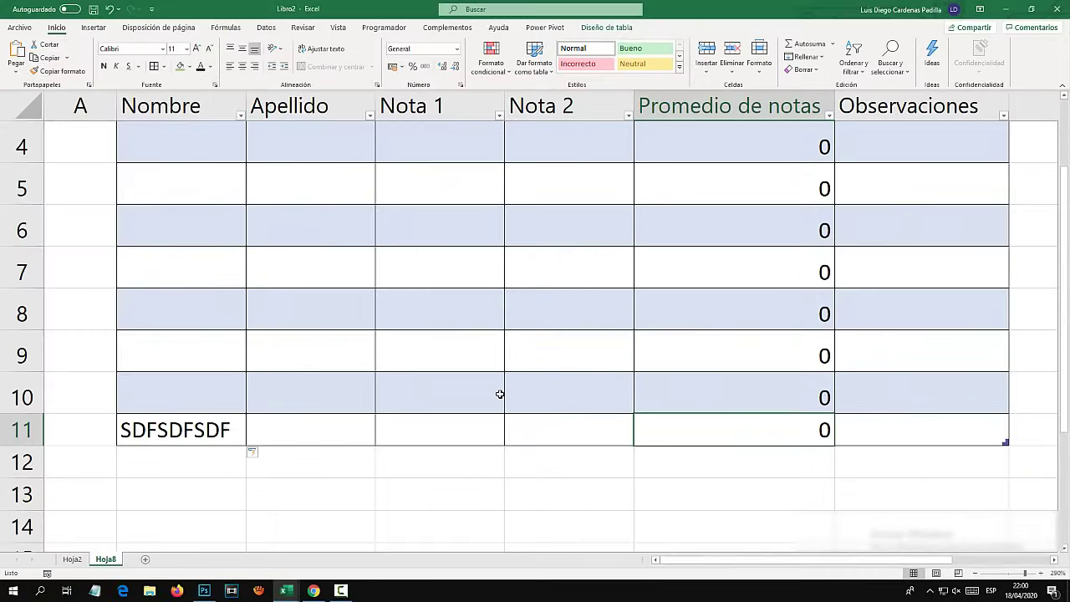
pyautogui.click(189, 431)
pyautogui.press('Delete')
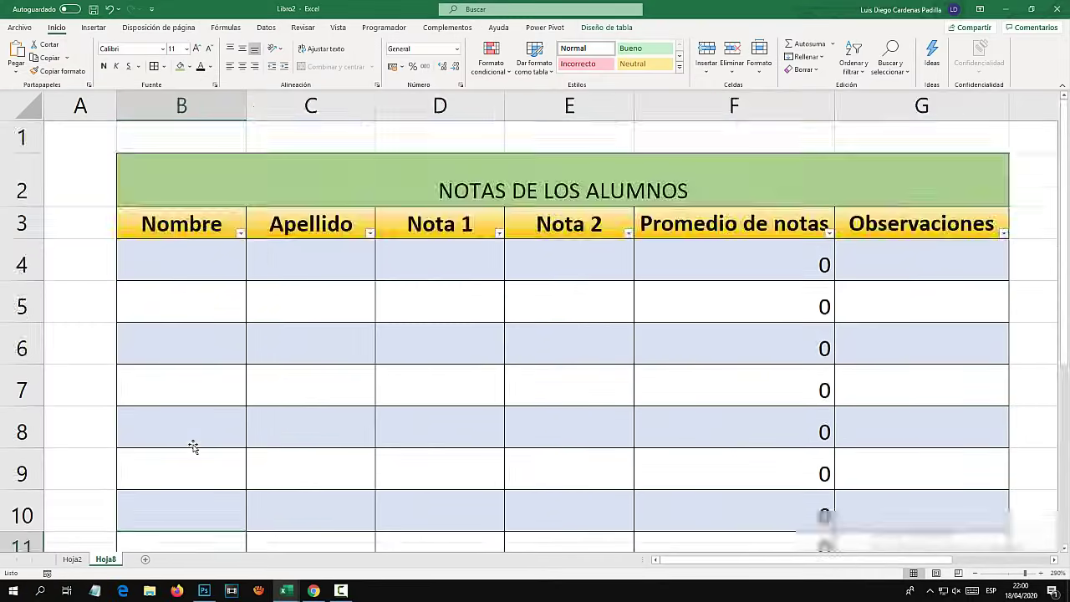
# Step: Fill the Nombre column cells B4:B11 green
pyautogui.scroll(1, 201, 336)
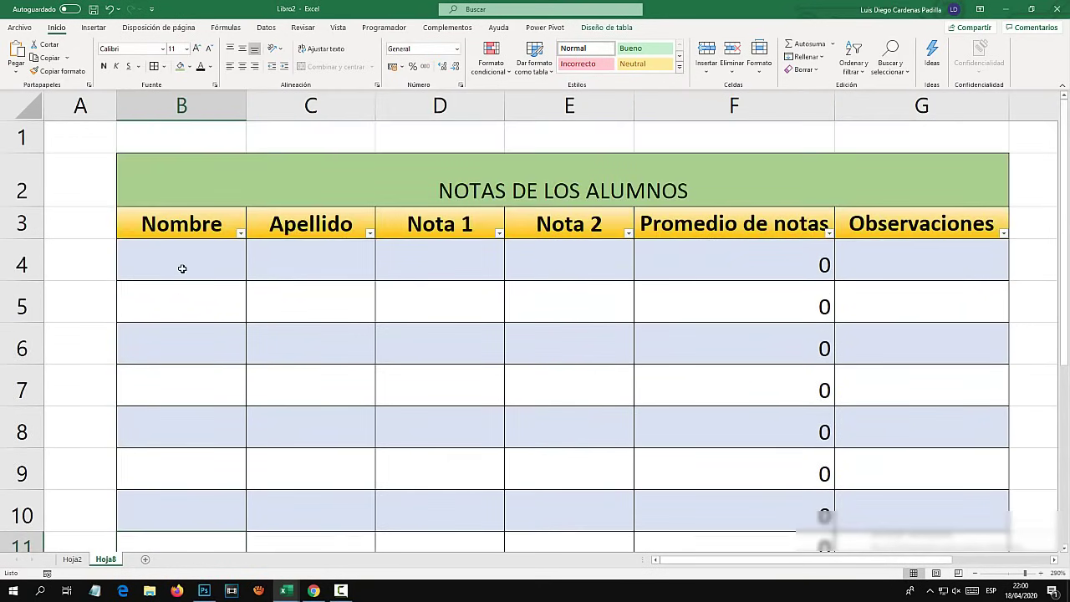
pyautogui.moveTo(185, 303); pyautogui.dragTo(186, 465)
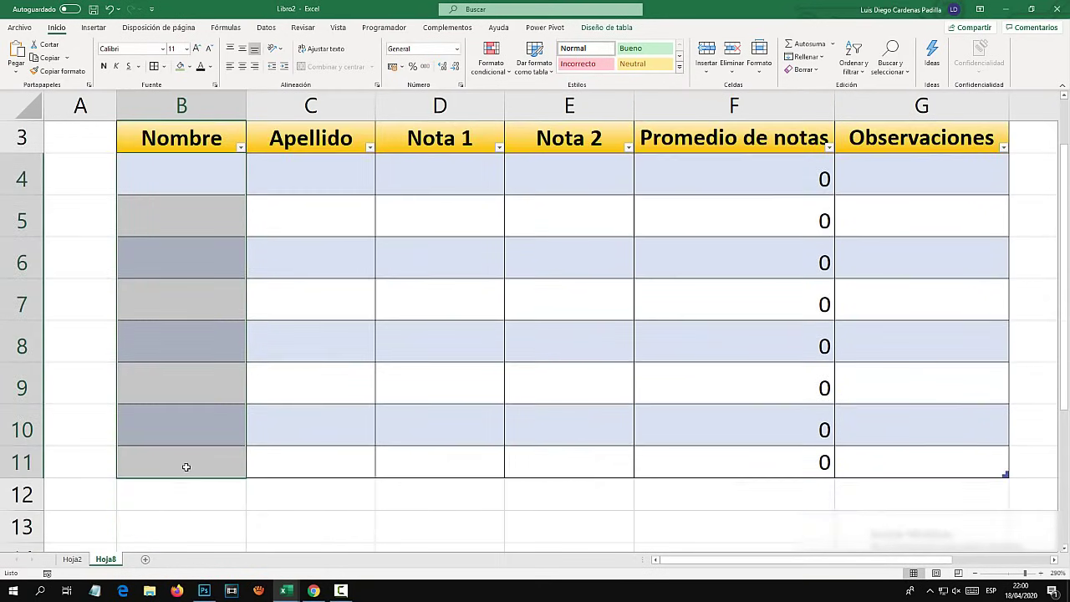
pyautogui.click(188, 67)
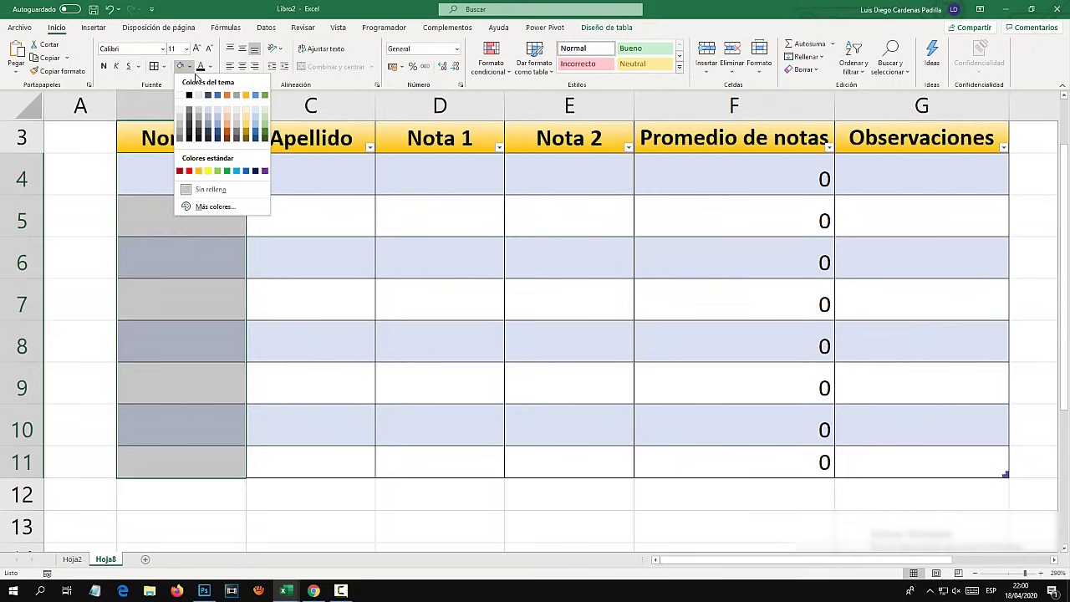
pyautogui.click(266, 125)
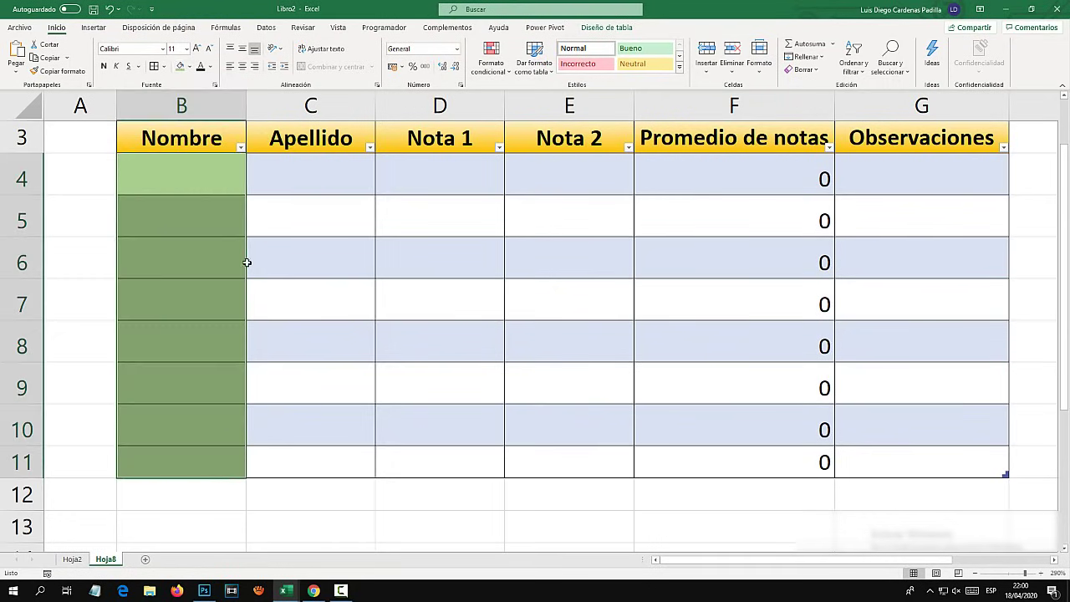
# Step: Add AKSJDFHASFJ in B12 and FASDFASDF in B13, growing the table to row 13
pyautogui.click(153, 509)
pyautogui.write('AKSJDFHAS')
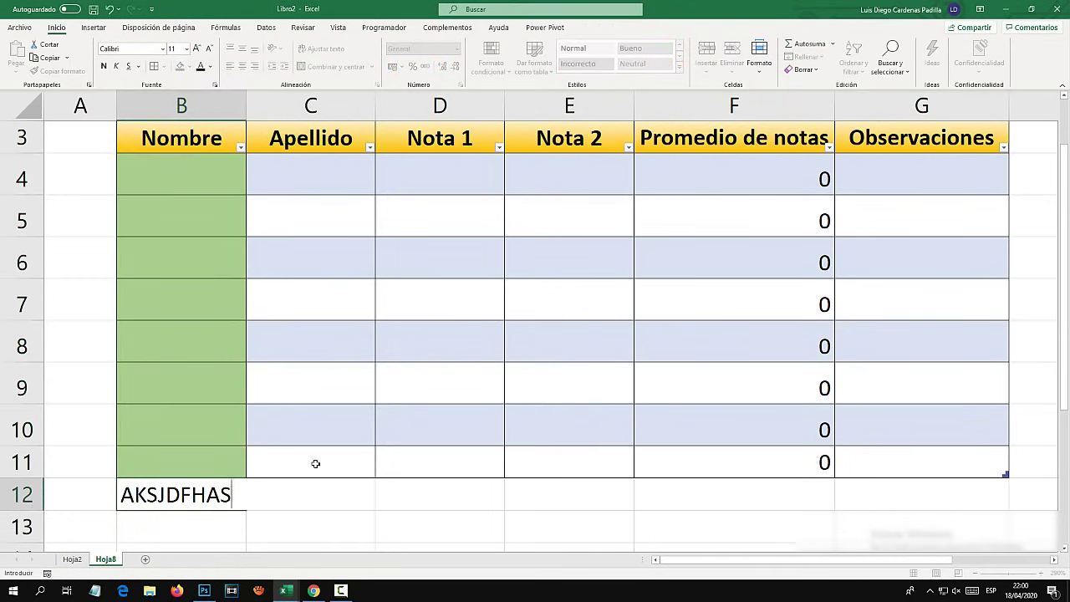
pyautogui.write('FJ')
pyautogui.press('Return')
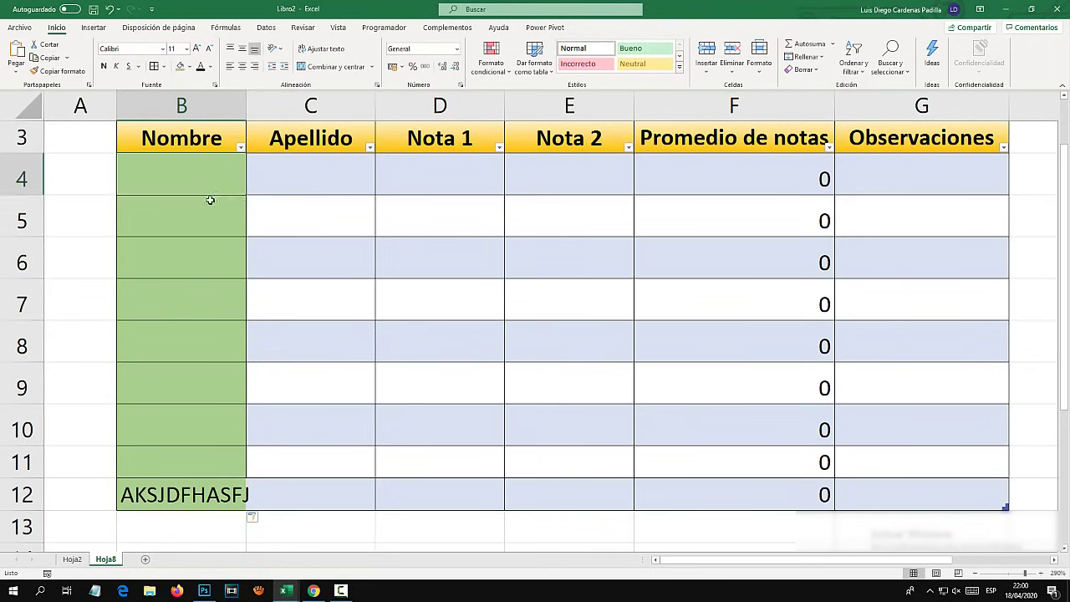
pyautogui.moveTo(210, 201); pyautogui.dragTo(226, 507)
pyautogui.click(203, 497)
pyautogui.scroll(-1, 209, 496)
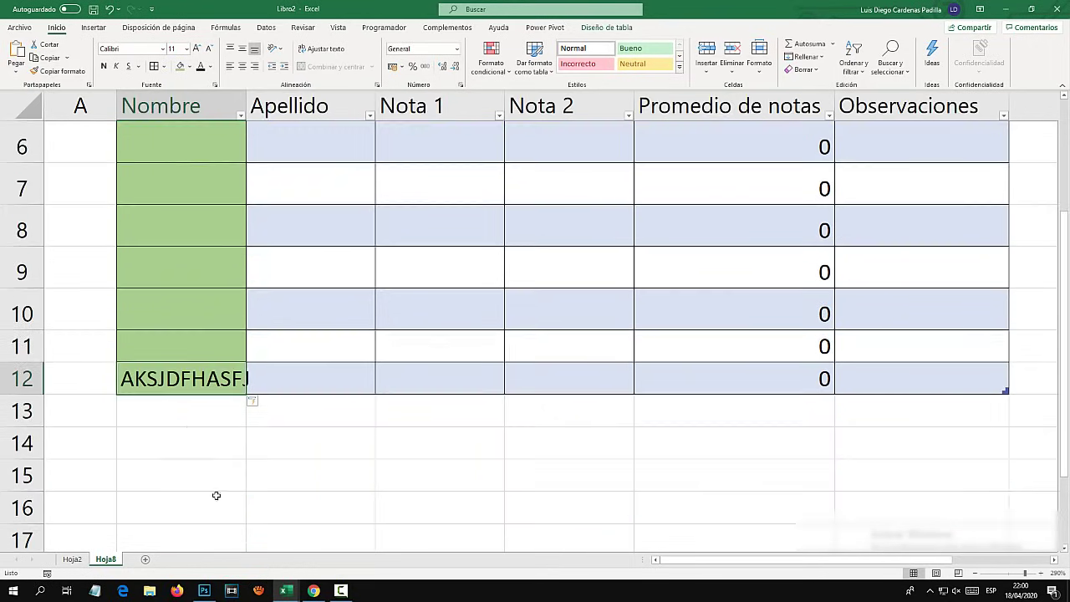
pyautogui.click(186, 415)
pyautogui.write('FASDFASDF')
pyautogui.click(313, 456)
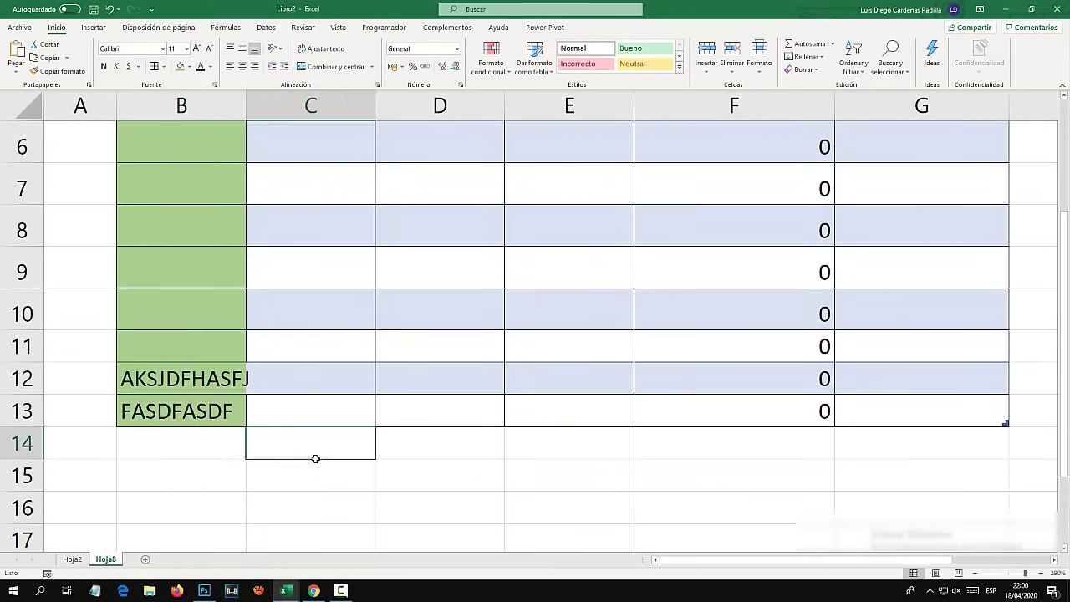
# Step: Fill the Nota 1 cells D5:D13 dark gold
pyautogui.scroll(2, 317, 460)
pyautogui.moveTo(410, 282); pyautogui.dragTo(420, 452)
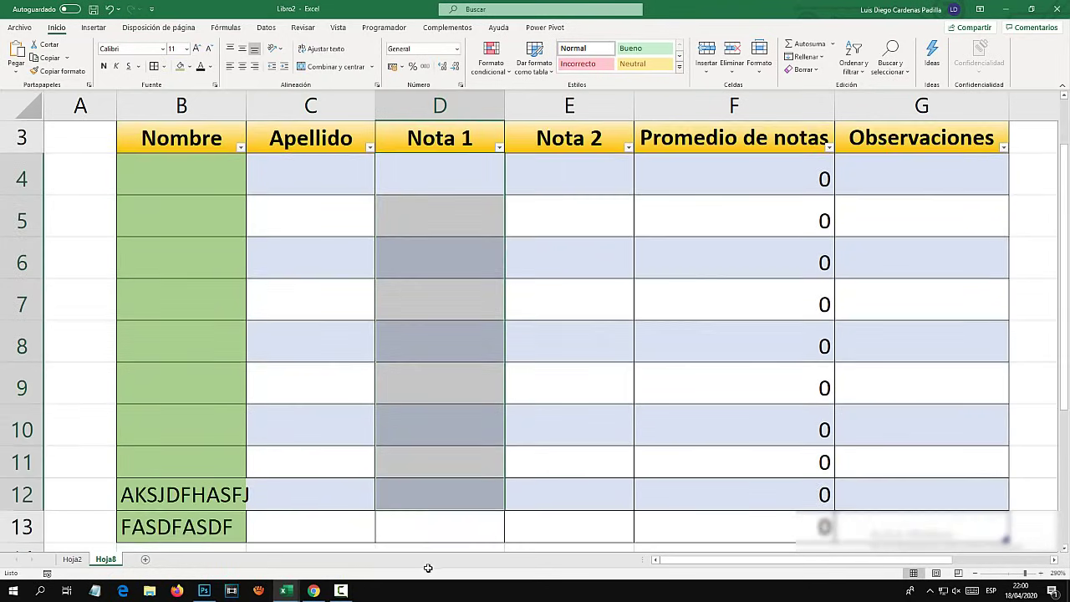
pyautogui.click(189, 66)
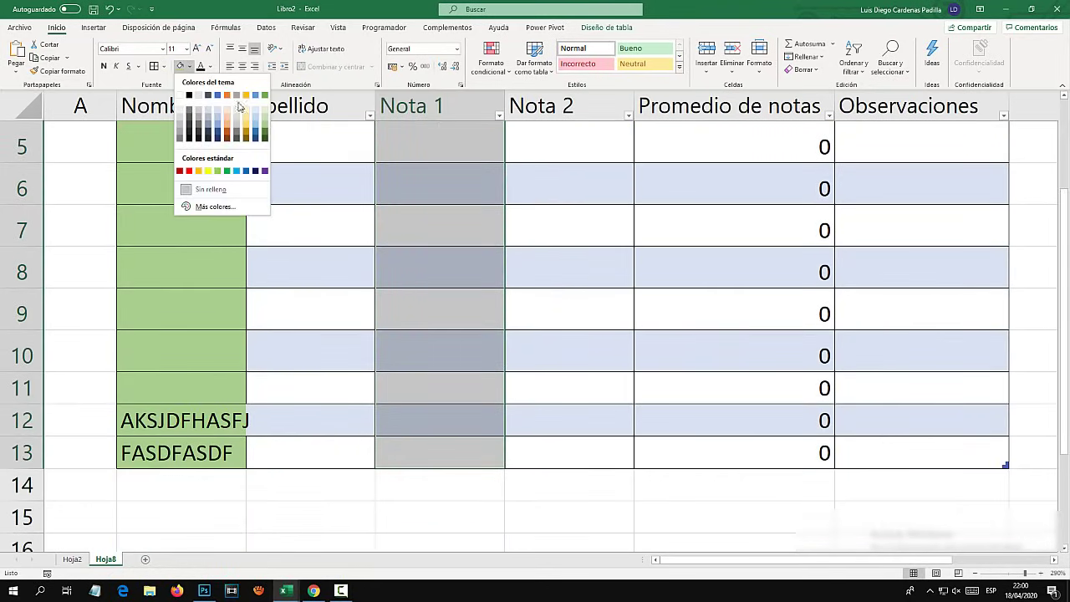
pyautogui.click(248, 128)
# Step: Enter SDFSDFSDF in D14 so the table grows to row 14
pyautogui.scroll(2, 250, 141)
pyautogui.scroll(-3, 454, 410)
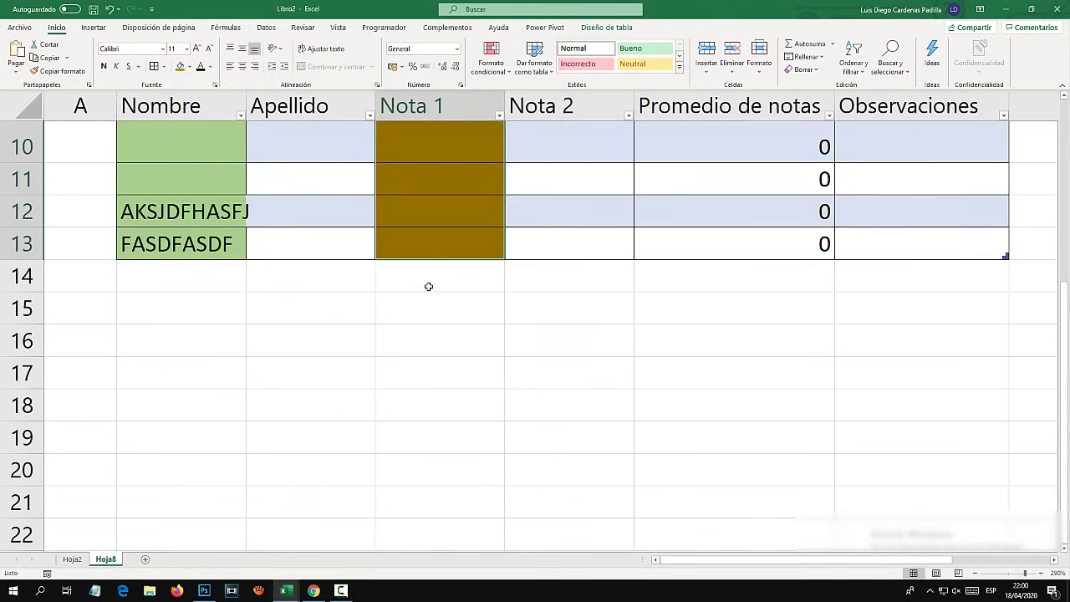
pyautogui.click(427, 284)
pyautogui.scroll(2, 316, 294)
pyautogui.write('SDFS')
pyautogui.scroll(-2, 485, 362)
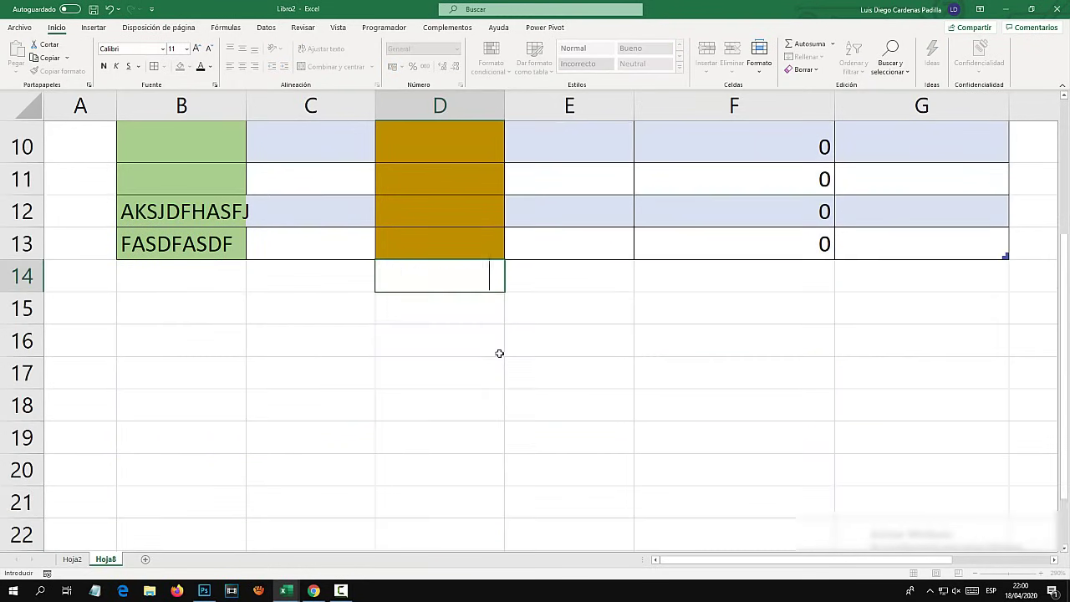
pyautogui.write('SDFSDFSDF')
pyautogui.press('Return')
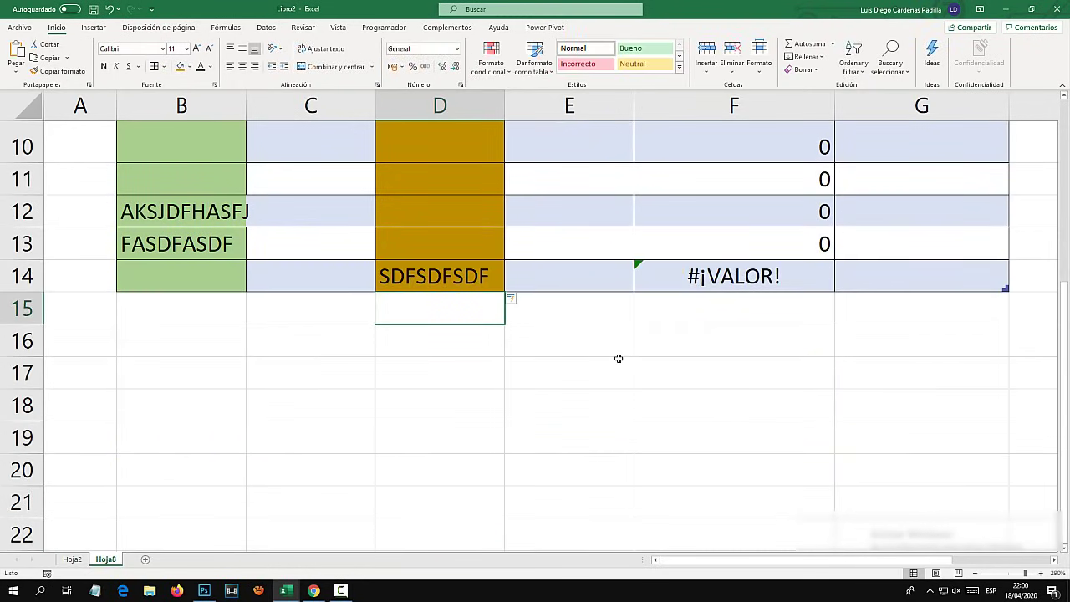
pyautogui.click(452, 284)
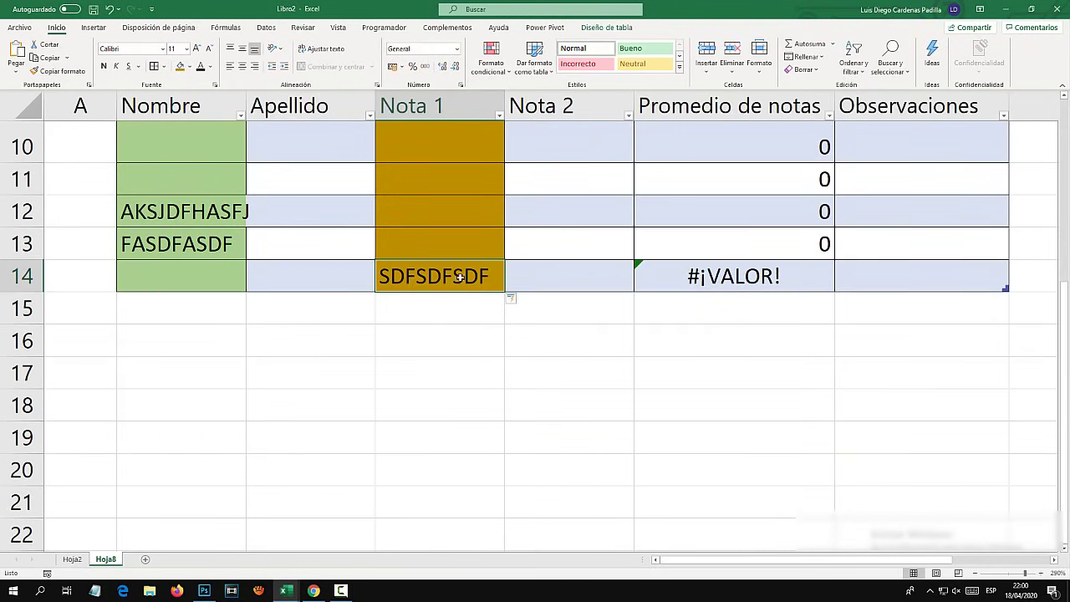
# Step: Undo the stray SDFSDFSDF entry in D14 and show the Insertar ribbon
pyautogui.hotkey('ctrl', 'z')
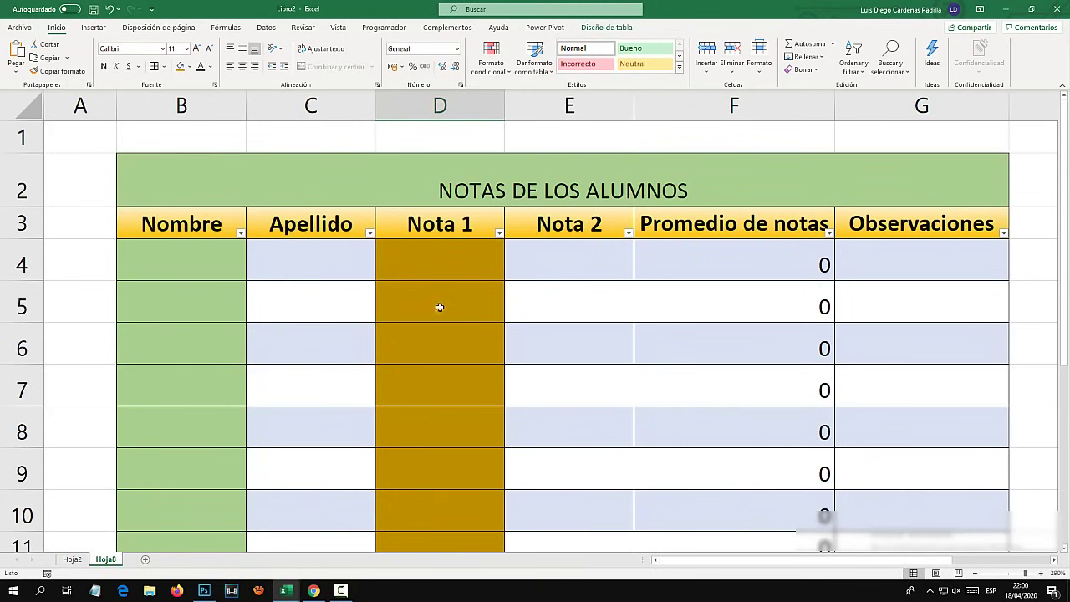
pyautogui.scroll(2, 267, 299)
pyautogui.click(351, 294)
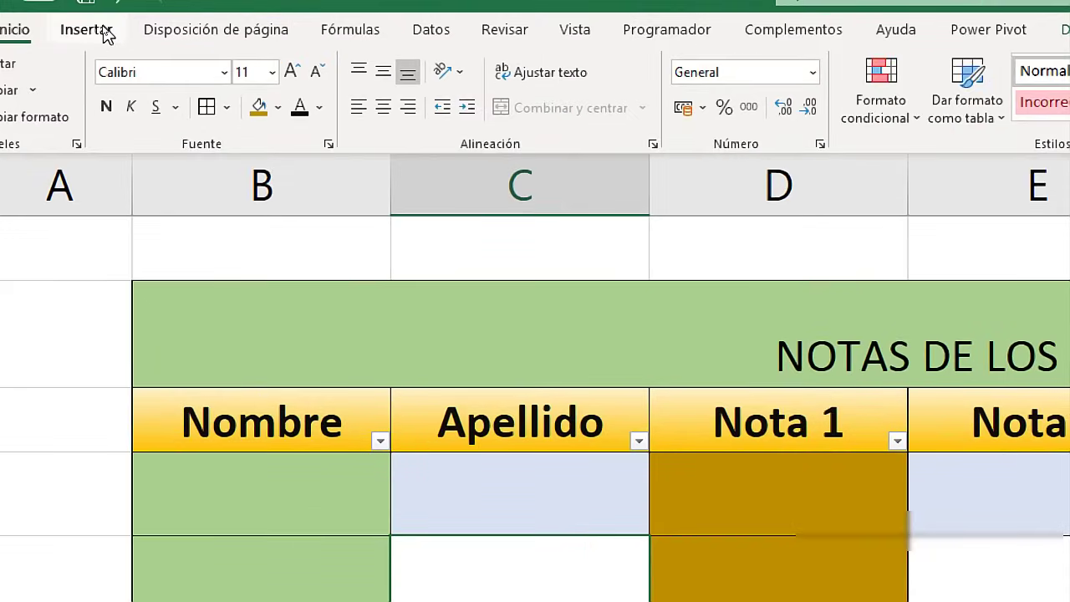
pyautogui.click(102, 29)
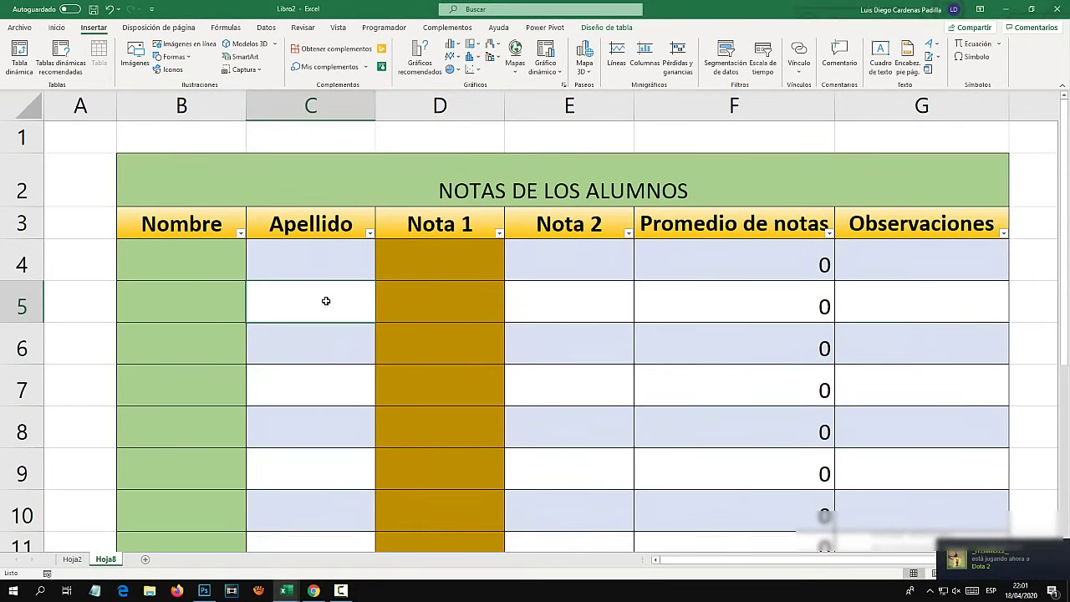
# Step: Make row 26 taller and enter Luis, Miguel, Juan and Martha on separate lines in C26
pyautogui.scroll(-2, 324, 293)
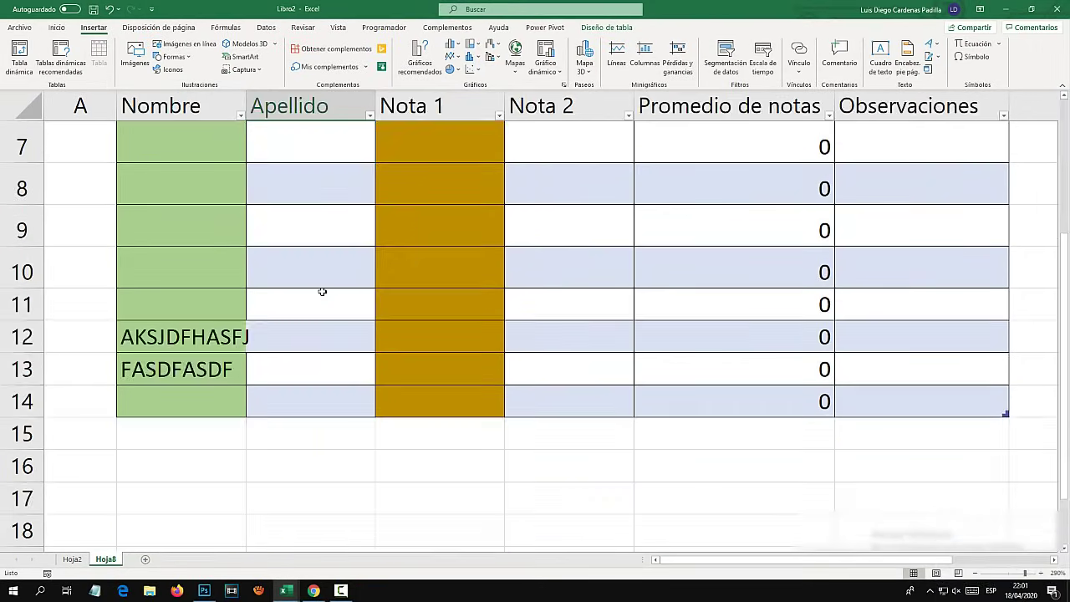
pyautogui.scroll(-5, 309, 289)
pyautogui.click(292, 256)
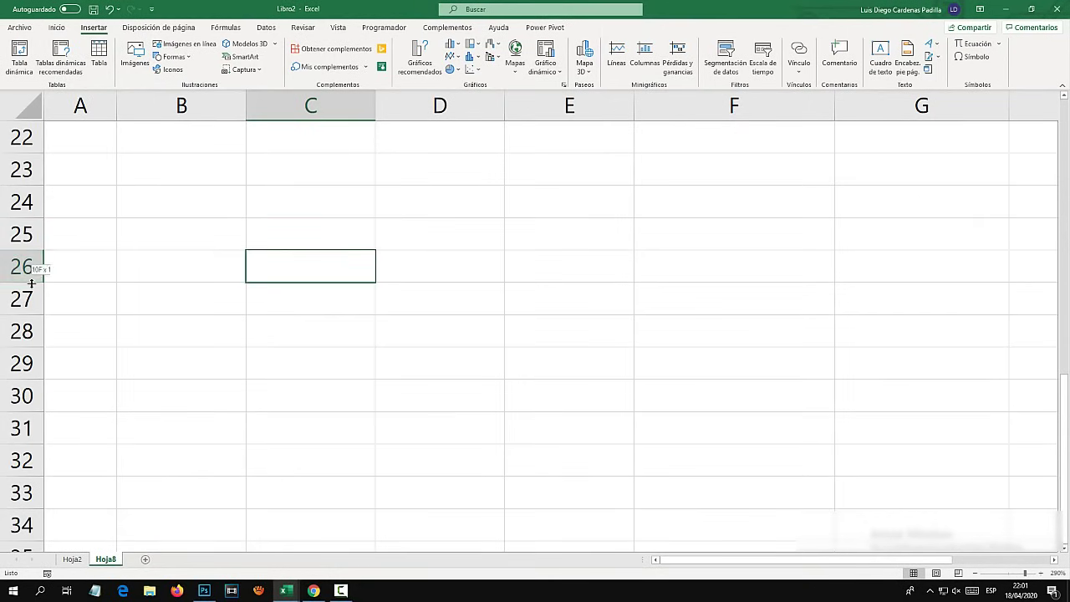
pyautogui.moveTo(31, 282); pyautogui.dragTo(31, 361)
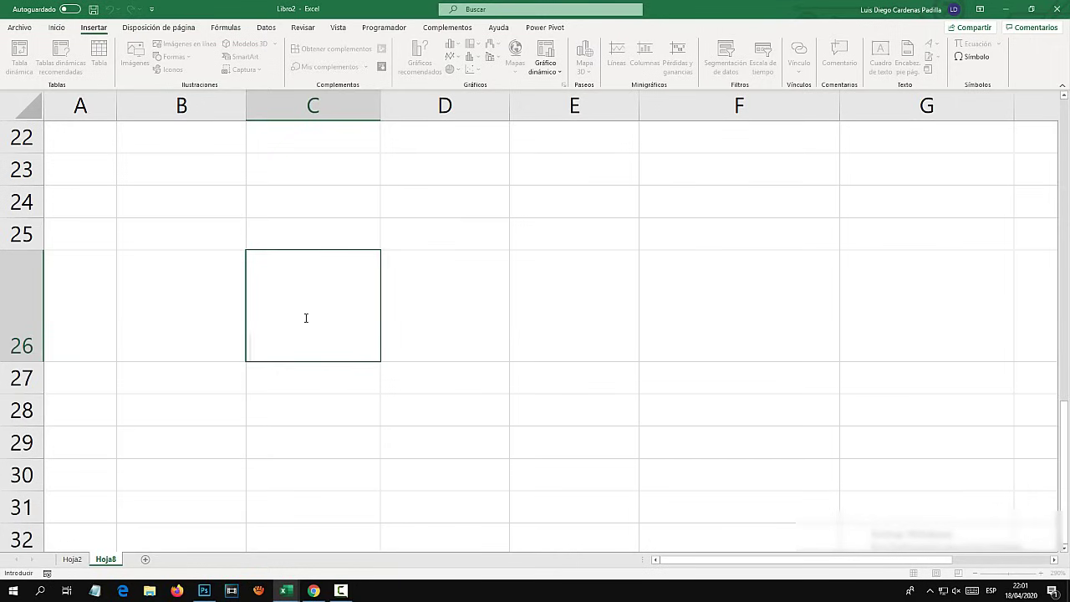
pyautogui.write('Luis')
pyautogui.hotkey('alt', 'Return')
pyautogui.write('Miguel')
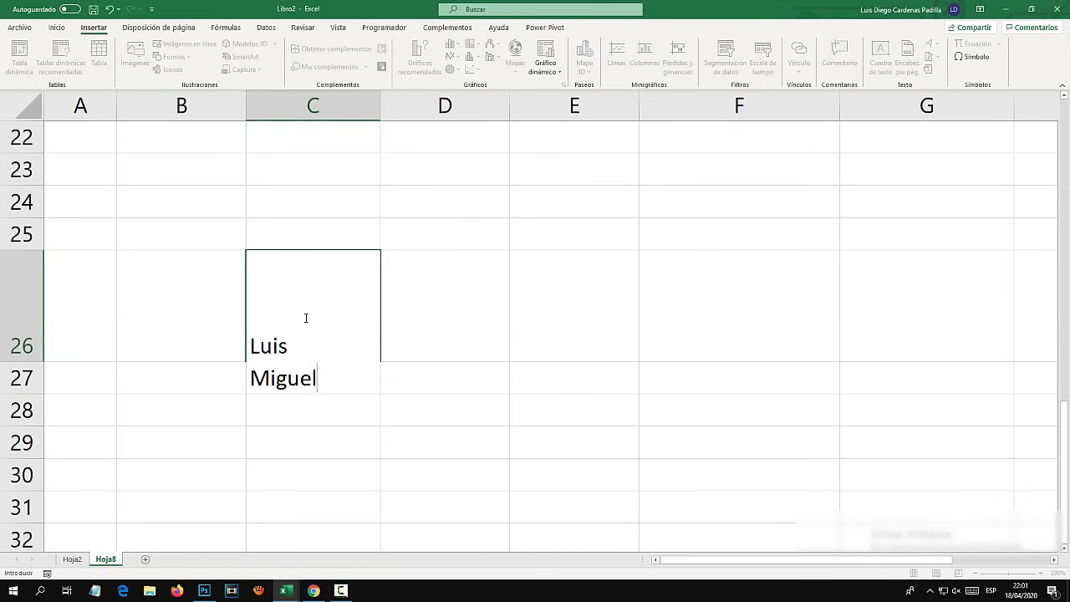
pyautogui.hotkey('alt', 'Return')
pyautogui.write('Jua')
pyautogui.write('n')
pyautogui.hotkey('alt', 'Return')
pyautogui.write('Martha')
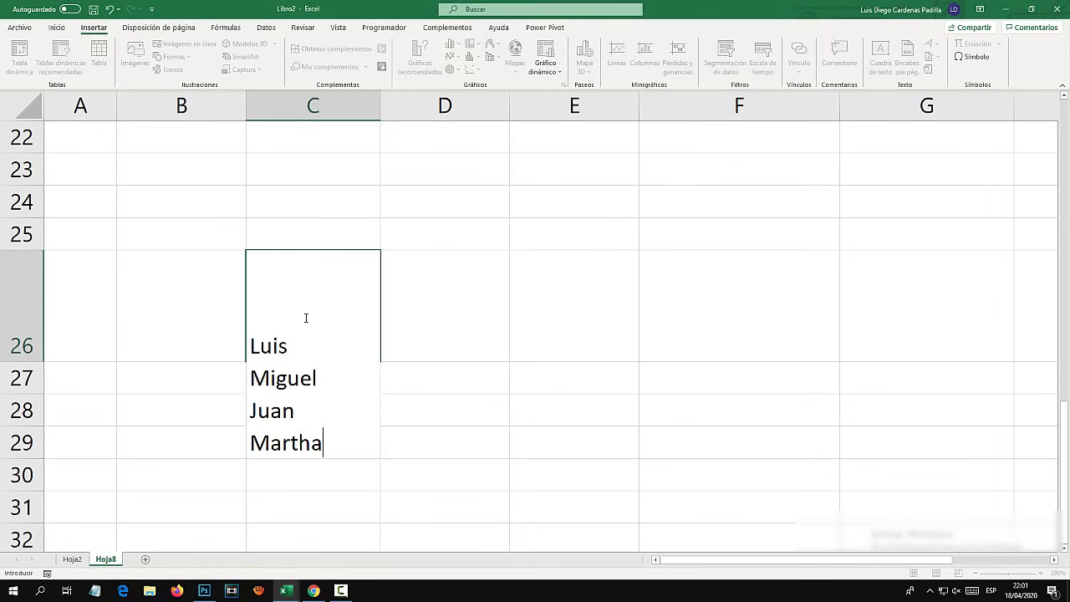
pyautogui.press('Return')
# Step: Heighten row 26 to show all names, and enter Luis and Miguel in D26–D27
pyautogui.click(319, 323)
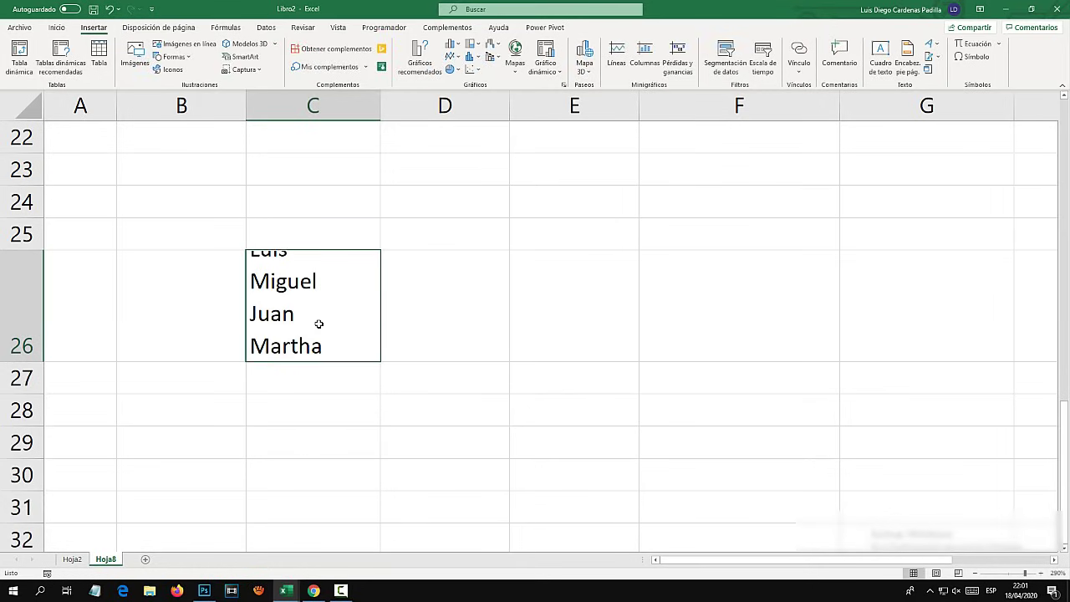
pyautogui.moveTo(18, 361); pyautogui.dragTo(18, 402)
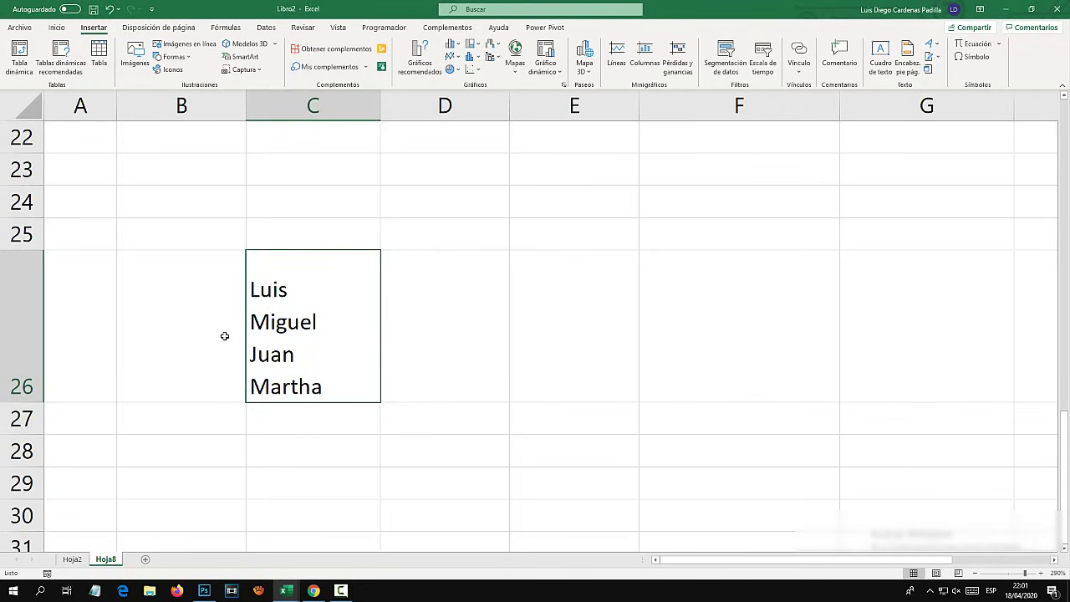
pyautogui.click(504, 291)
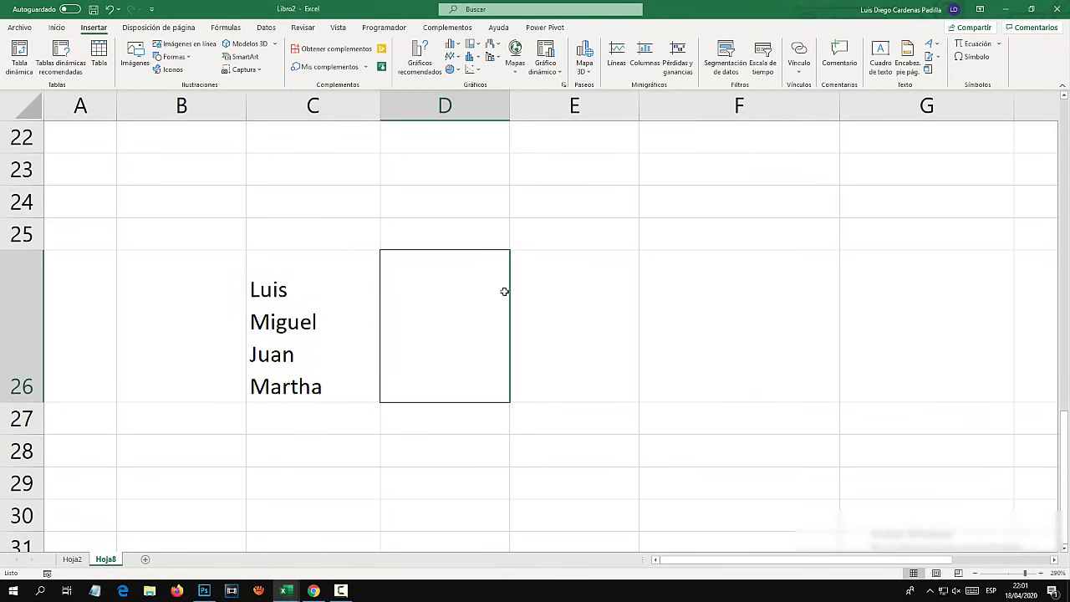
pyautogui.write('Luis')
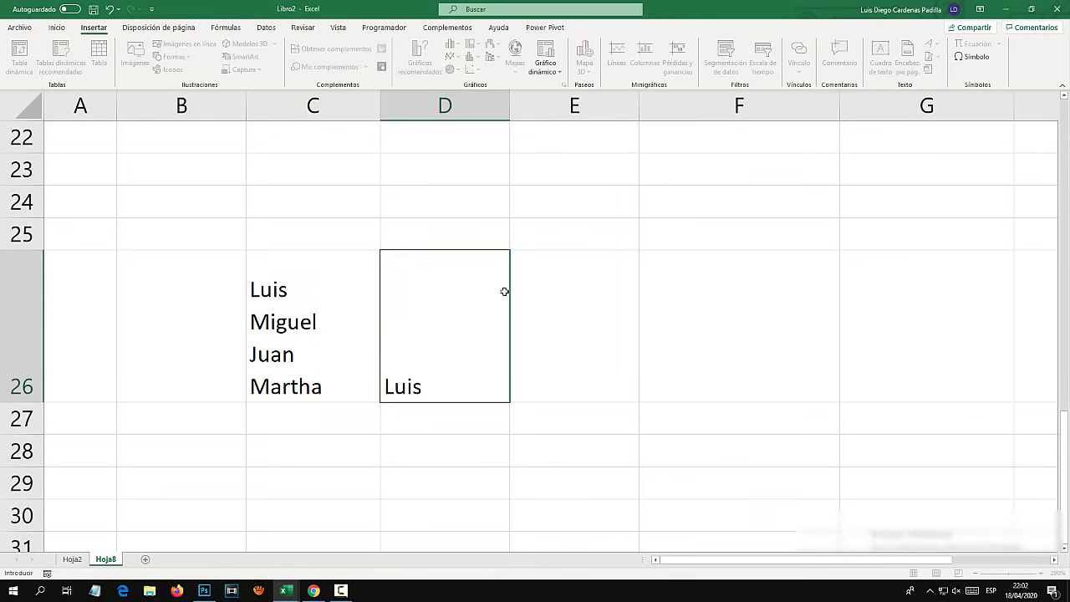
pyautogui.press('Return')
pyautogui.write('Migue')
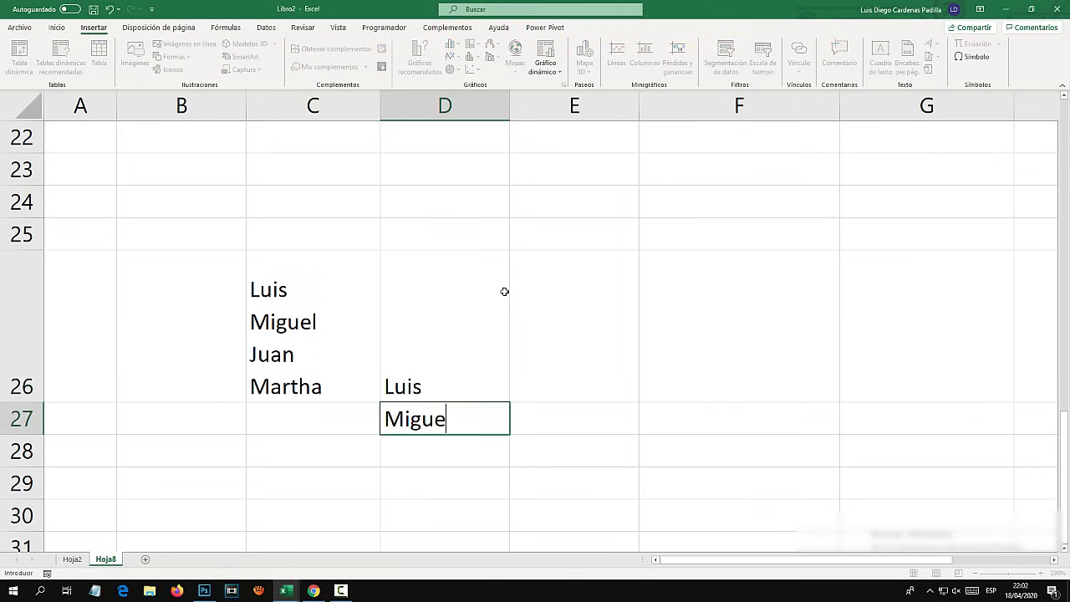
pyautogui.write('l')
pyautogui.press('Return')
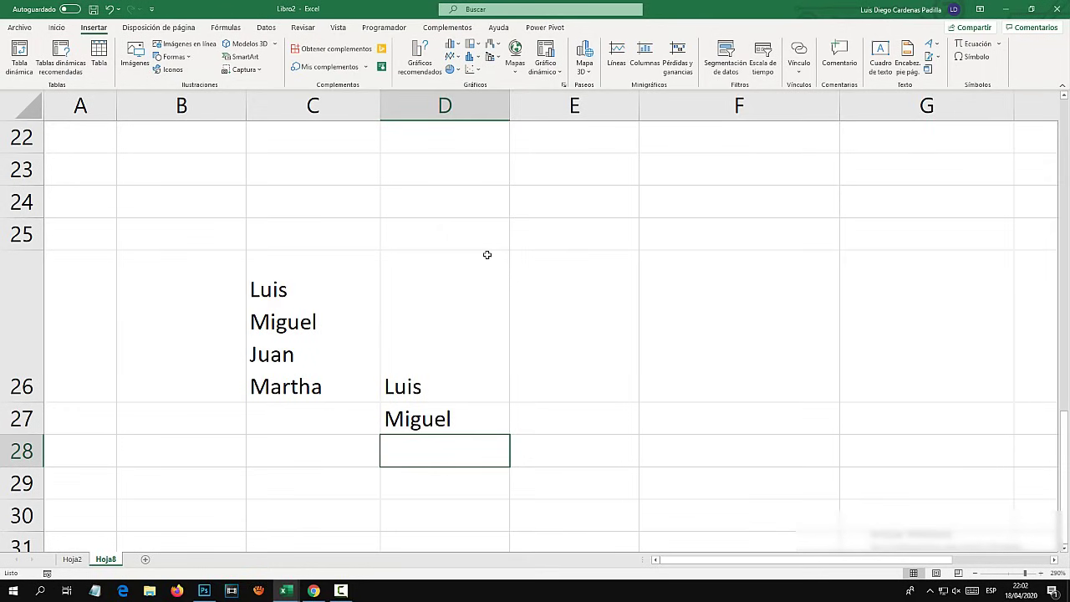
# Step: Review the multi-line C26 cell, then switch to the keyboard image in Photoshop
pyautogui.click(281, 328)
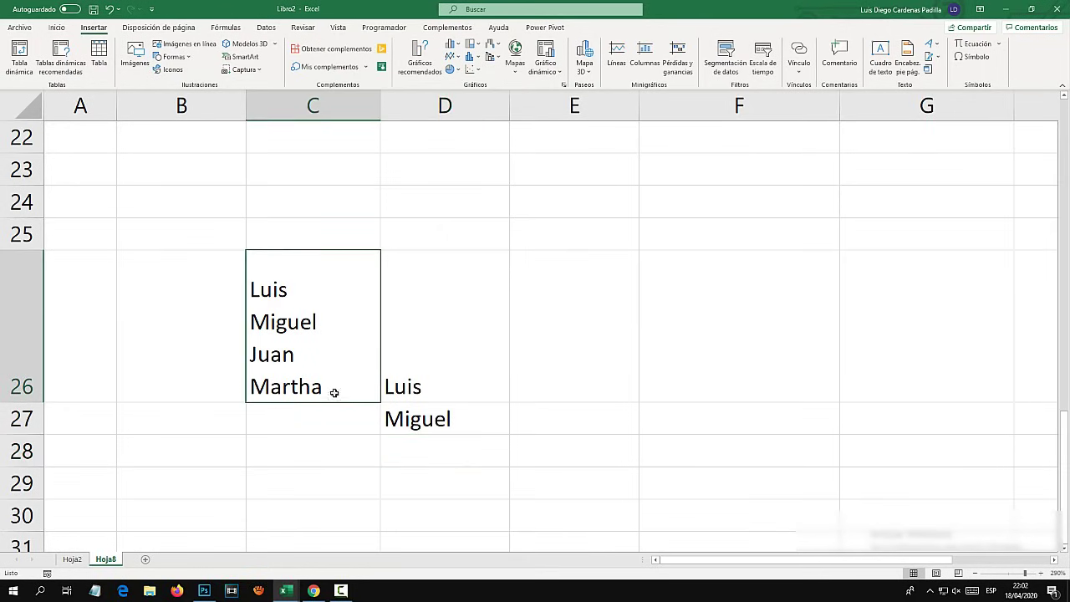
pyautogui.doubleClick(303, 387)
pyautogui.click(595, 334)
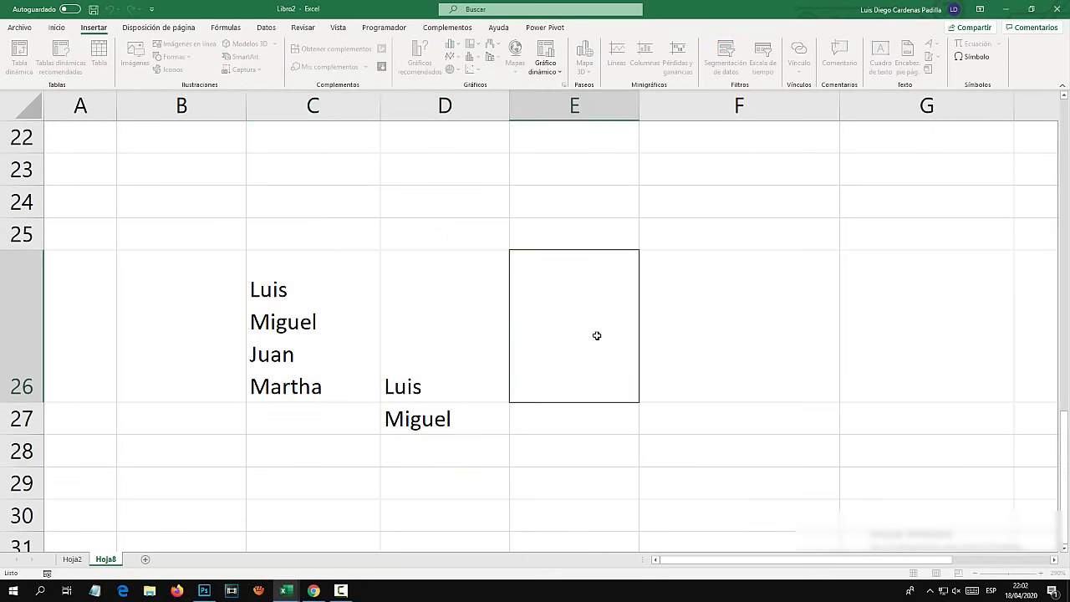
pyautogui.click(205, 590)
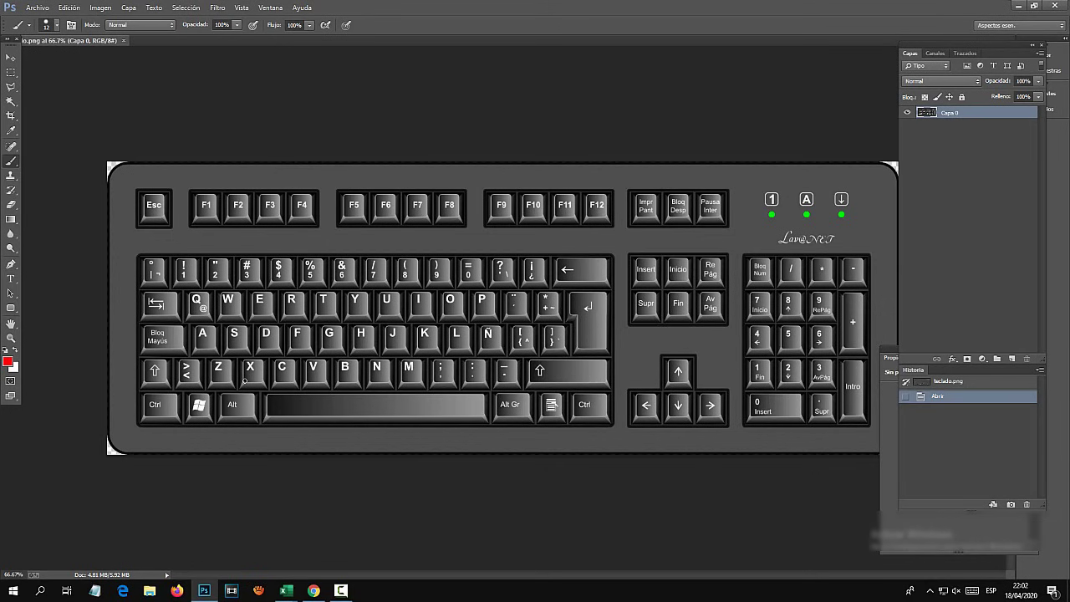
# Step: Circle the Alt and Enter keys in red on the zoomed keyboard image, then return to Libro2
pyautogui.hotkey('ctrl', '+')
pyautogui.moveTo(188, 367); pyautogui.dragTo(369, 355)
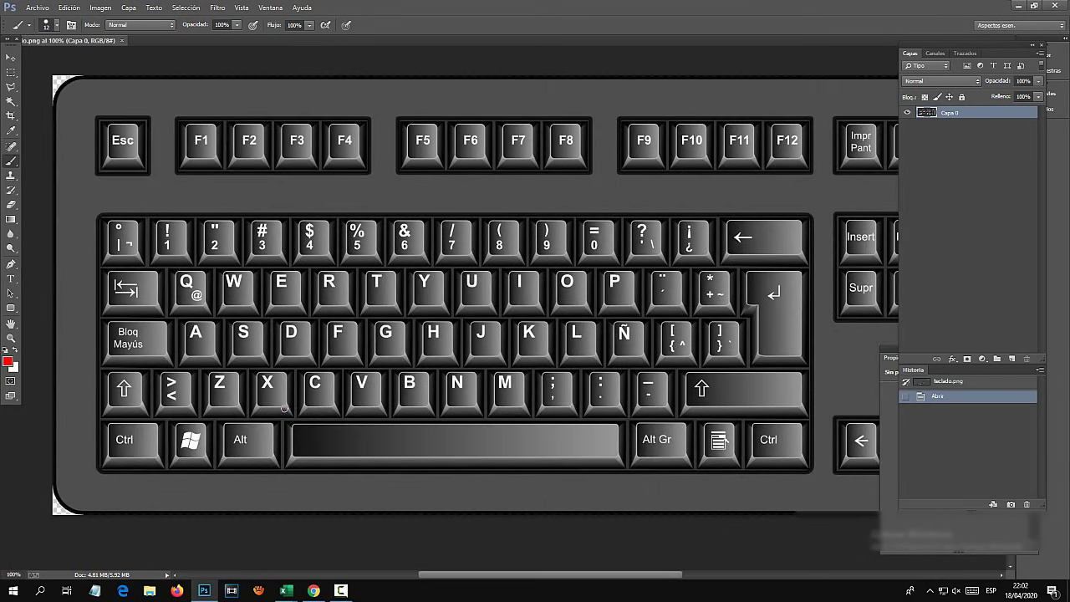
pyautogui.moveTo(284, 408)
pyautogui.mouseDown()
pyautogui.moveTo(220, 403)
pyautogui.moveTo(286, 408)
pyautogui.mouseUp()
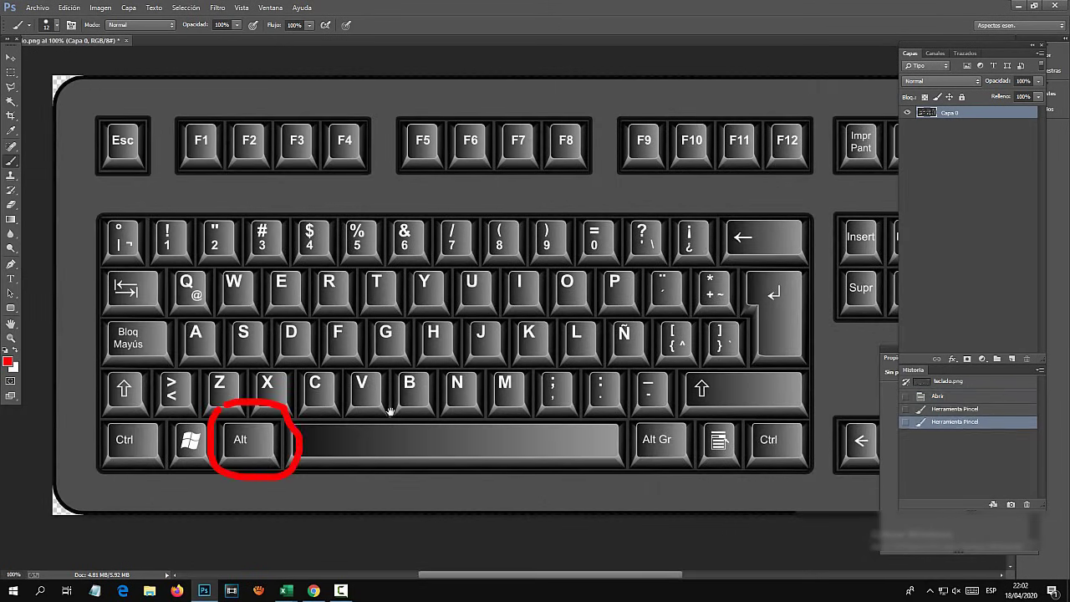
pyautogui.moveTo(391, 411); pyautogui.dragTo(290, 428)
pyautogui.moveTo(697, 264)
pyautogui.mouseDown()
pyautogui.moveTo(607, 334)
pyautogui.moveTo(702, 268)
pyautogui.mouseUp()
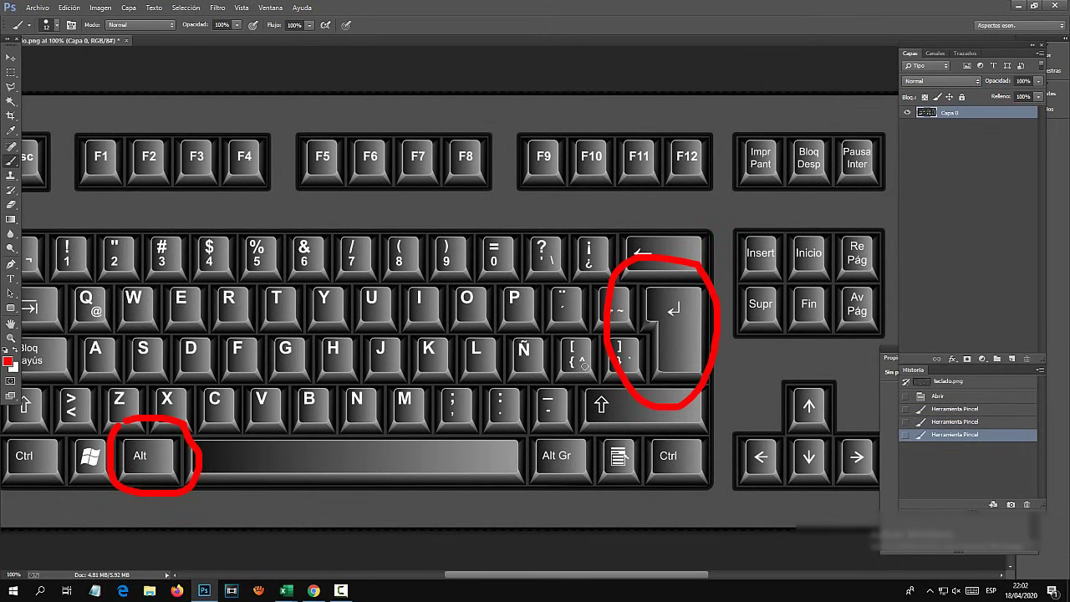
pyautogui.moveTo(285, 590)
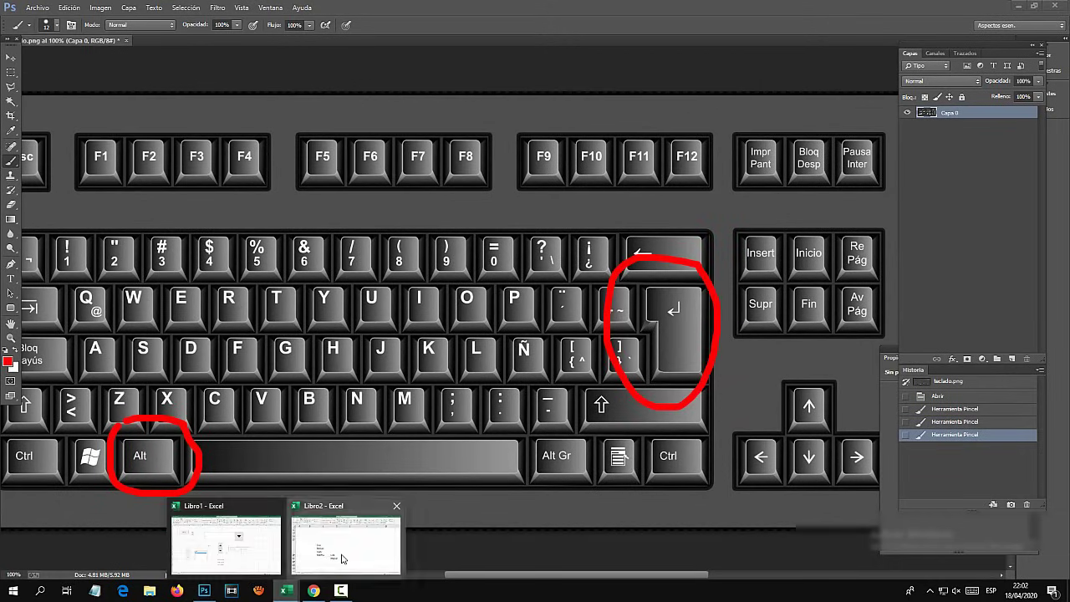
pyautogui.click(342, 559)
pyautogui.click(418, 319)
# Step: Clear D26:D27 and enter miguel and Juan on two lines within D26
pyautogui.press('Delete')
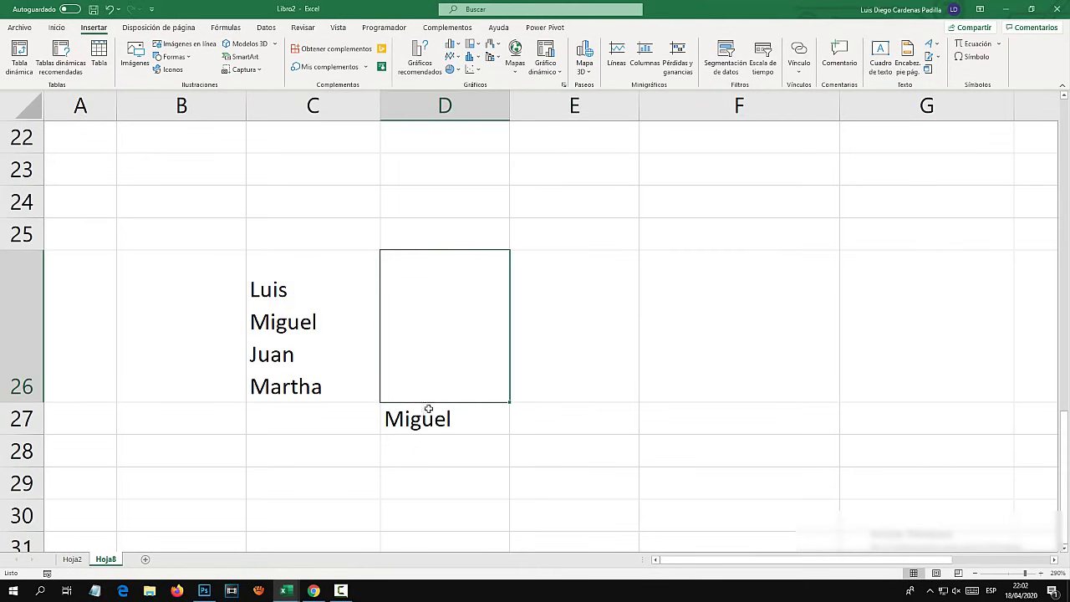
pyautogui.click(424, 411)
pyautogui.press('Delete')
pyautogui.doubleClick(433, 295)
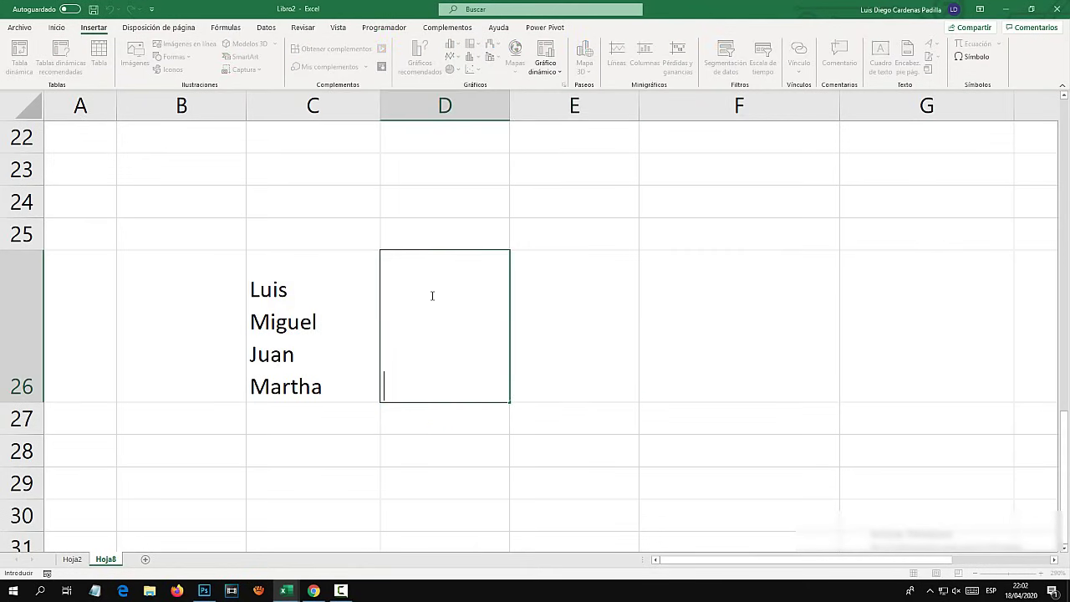
pyautogui.write('miguel')
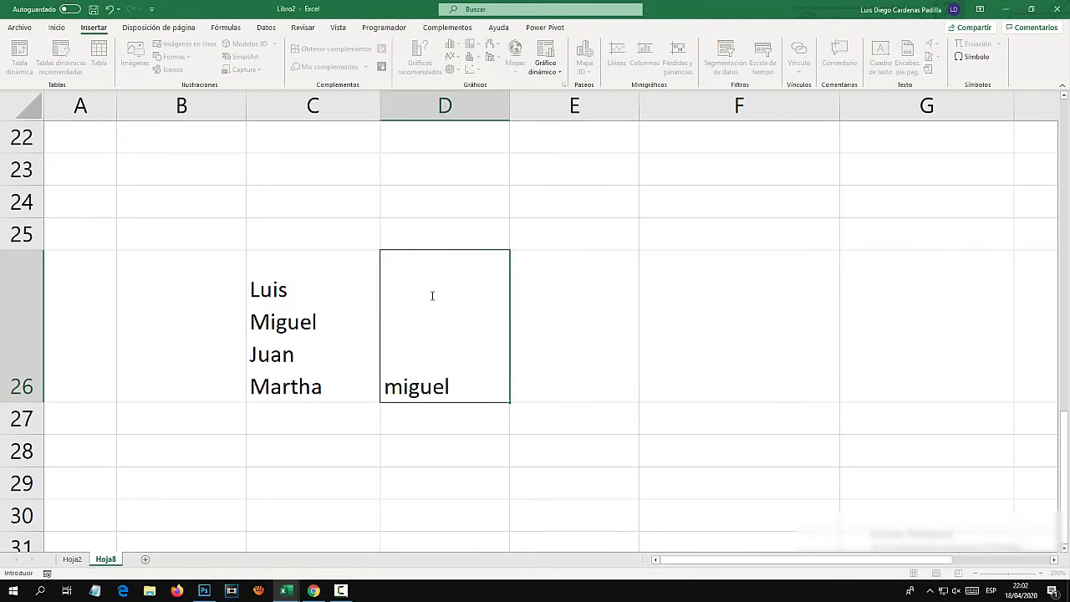
pyautogui.hotkey('alt', 'Return')
pyautogui.write('Juan')
pyautogui.press('Return')
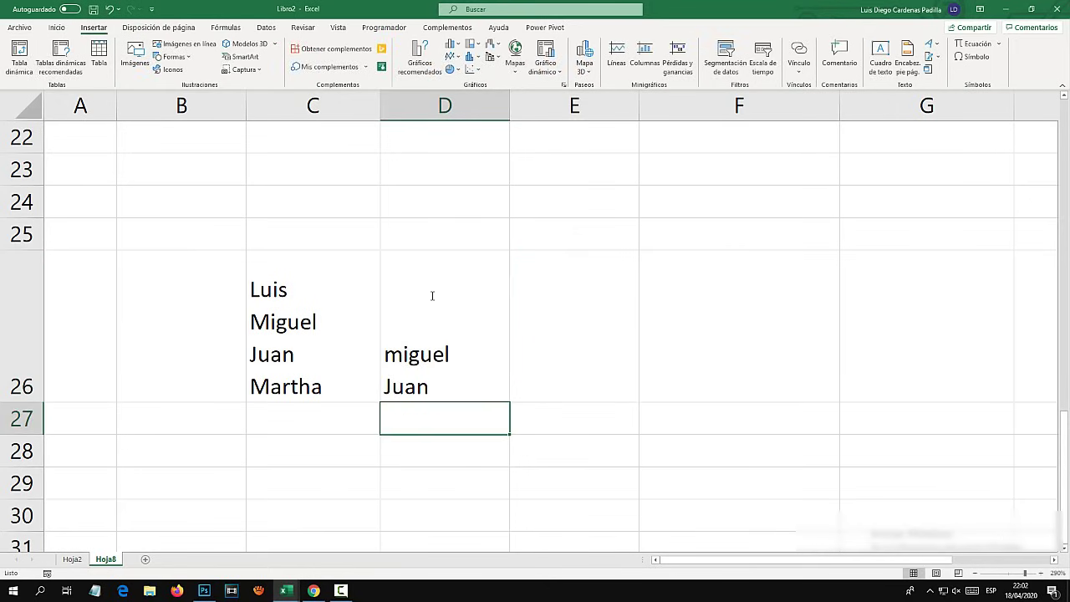
pyautogui.scroll(5, 418, 317)
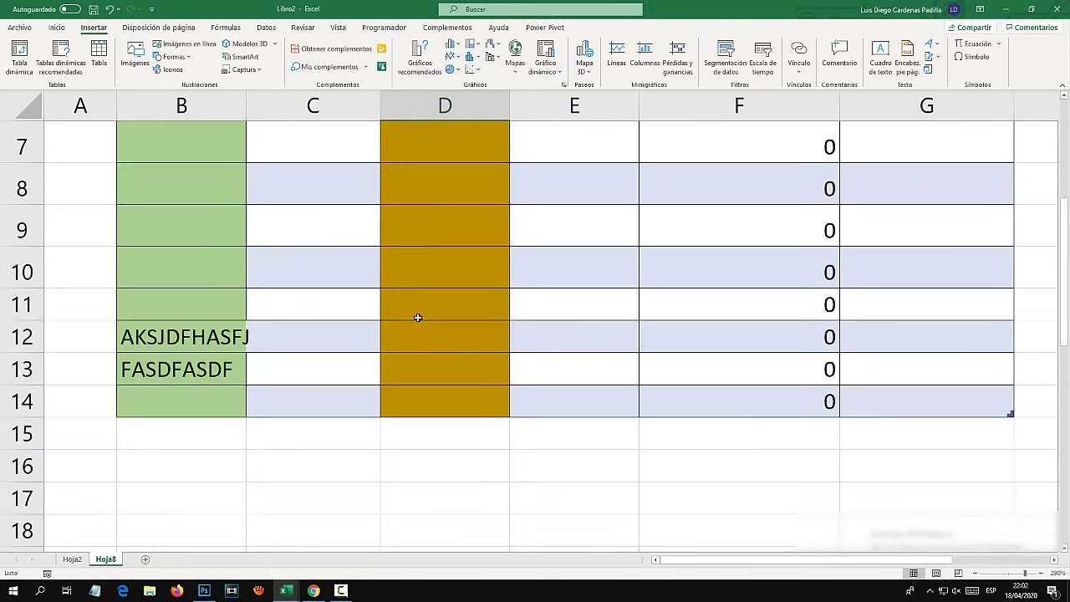
pyautogui.scroll(2, 420, 315)
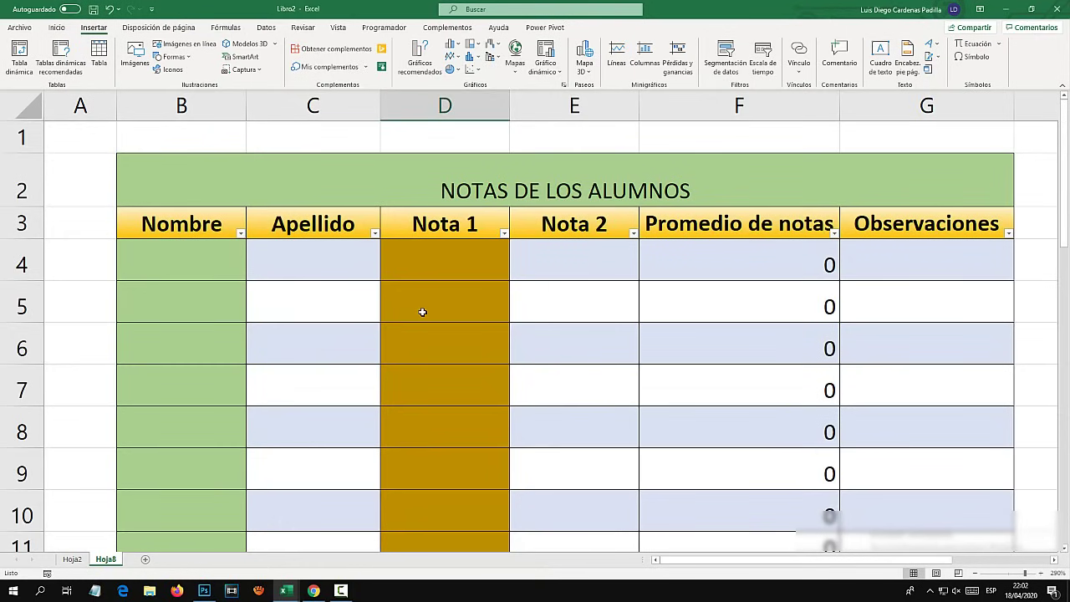